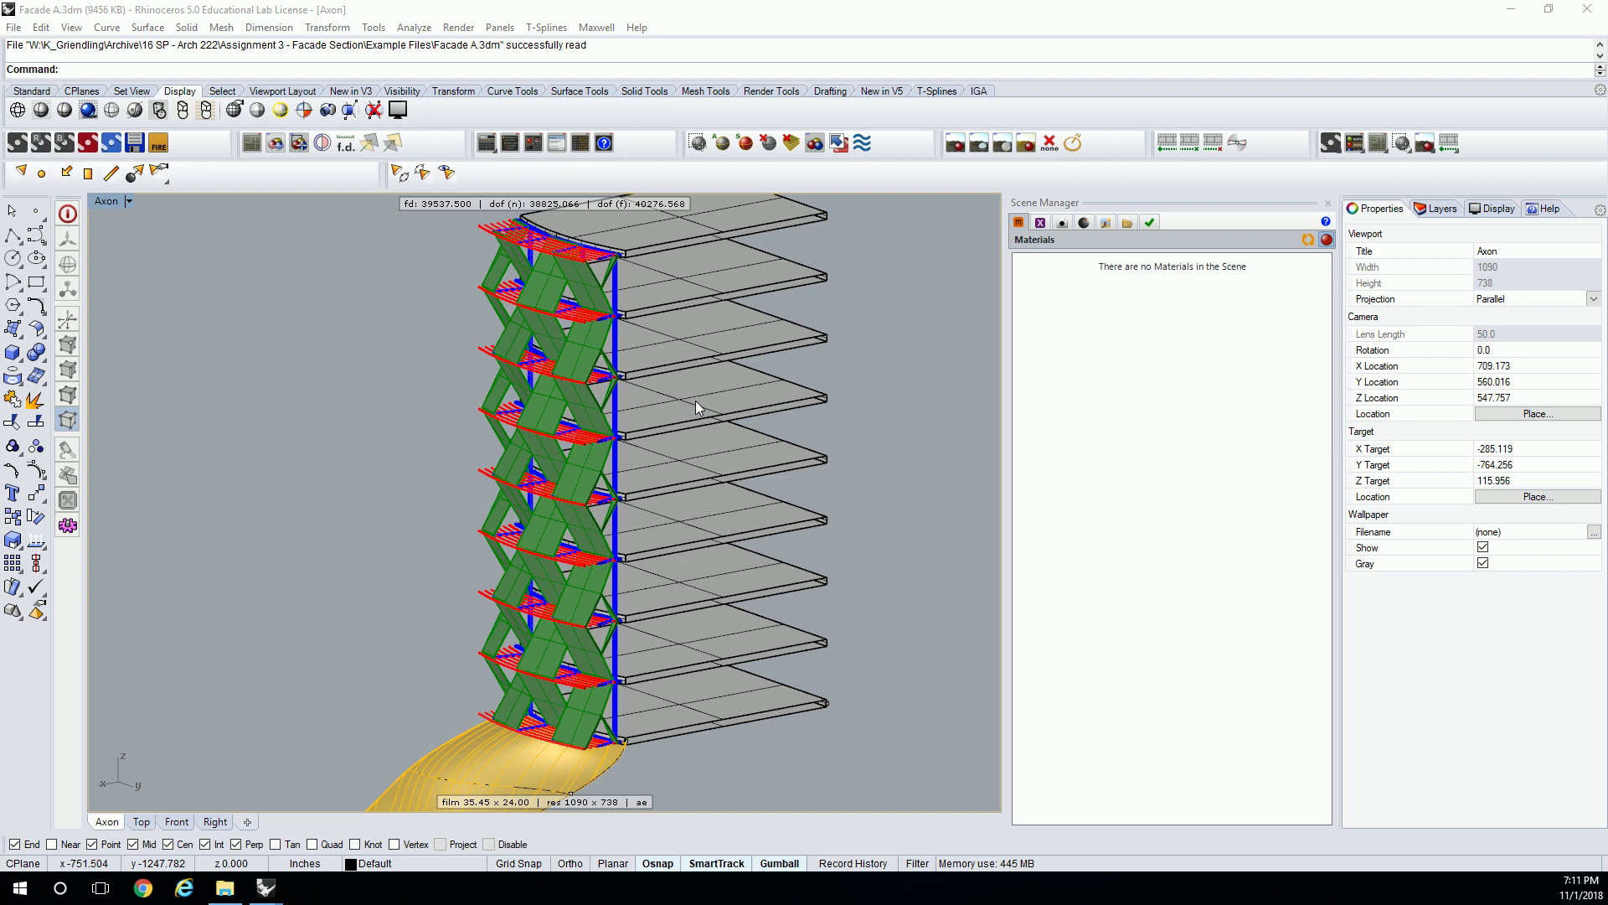
# Orbit and zoom the Axon view to inspect the facade tower from several sides.
pyautogui.moveTo(635, 393); pyautogui.dragTo(695, 440, button='right')
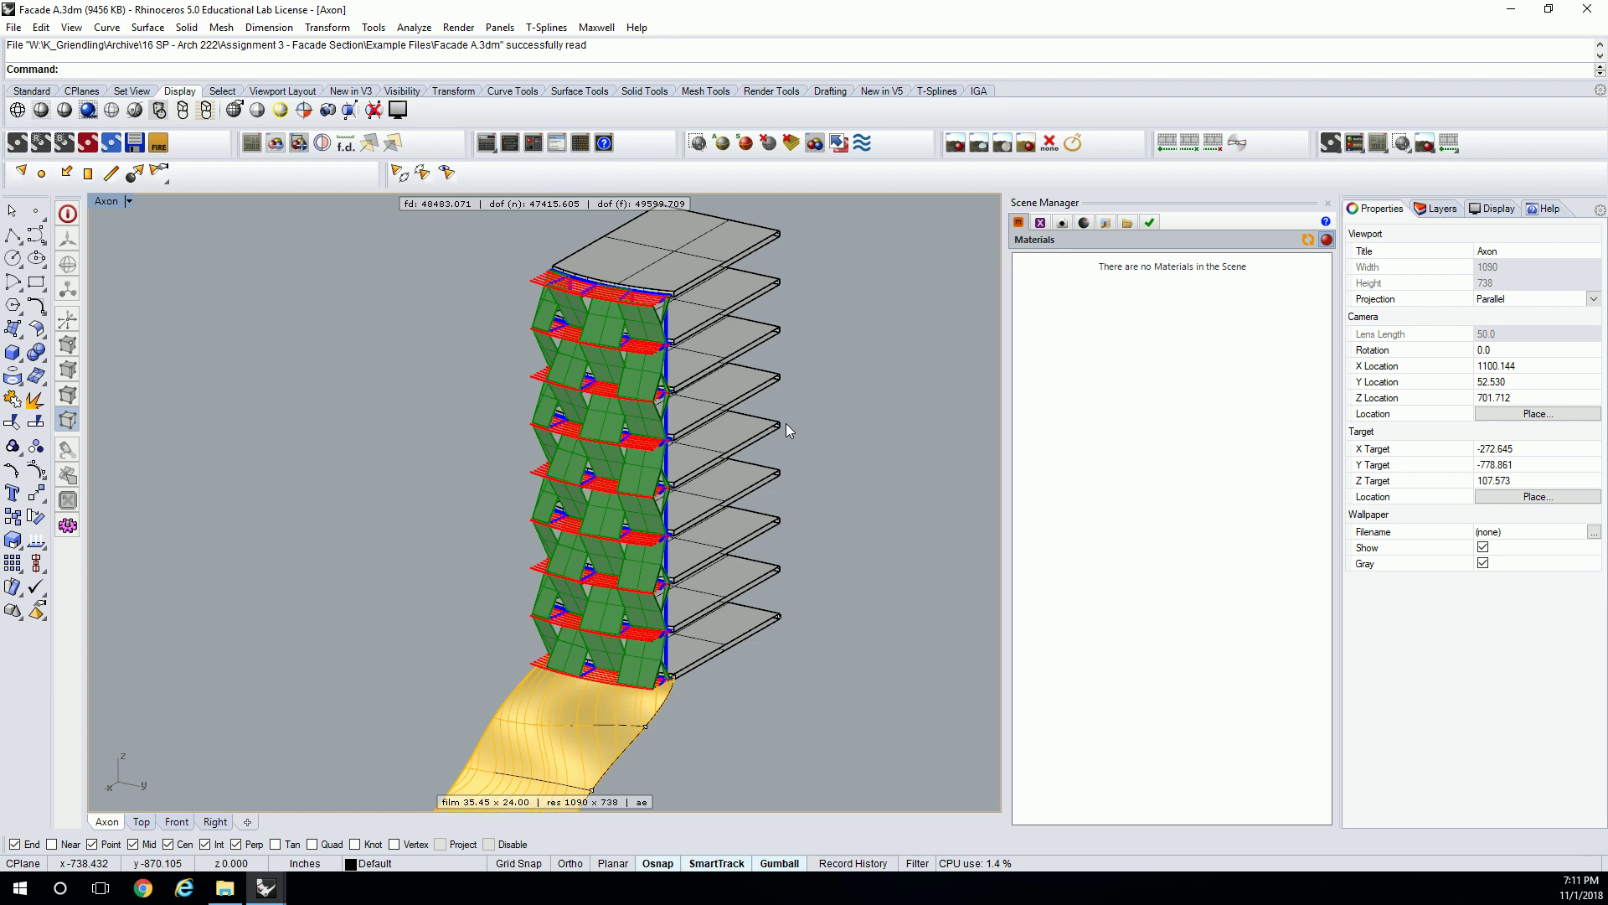
pyautogui.moveTo(792, 426); pyautogui.dragTo(620, 380, button='right')
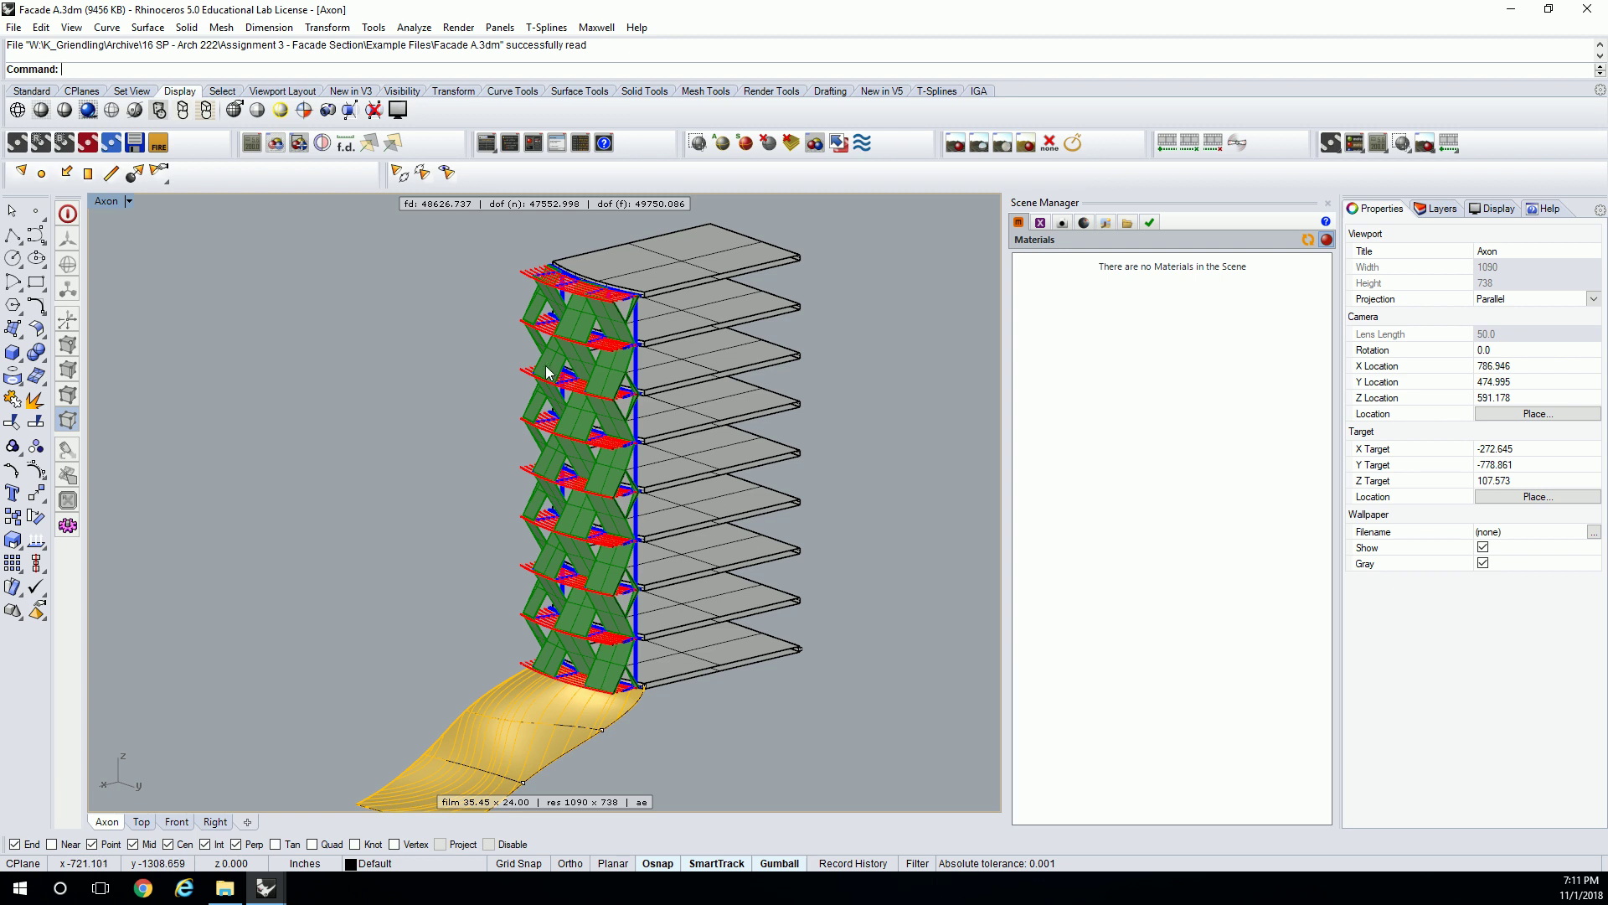
pyautogui.scroll(5, 557, 384)
pyautogui.moveTo(710, 377)
pyautogui.mouseDown(button='right')
pyautogui.moveTo(786, 452)
pyautogui.moveTo(842, 447)
pyautogui.moveTo(776, 480)
pyautogui.moveTo(722, 357)
pyautogui.moveTo(742, 375)
pyautogui.mouseUp(button='right')
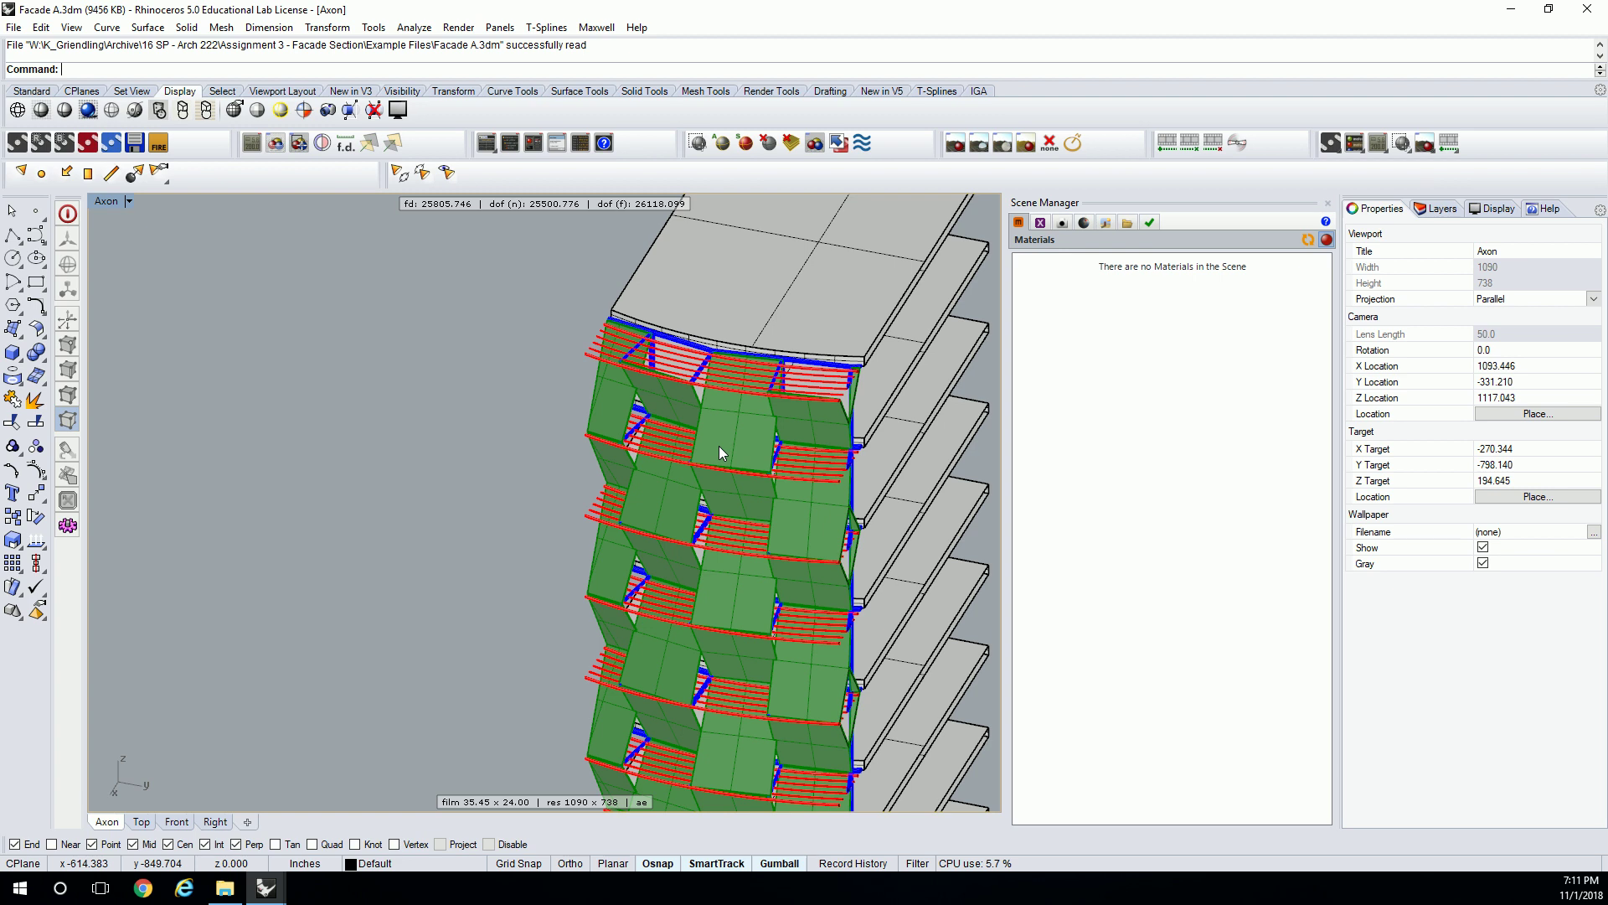
pyautogui.moveTo(746, 335); pyautogui.dragTo(622, 322, button='right')
# Restore the four-view layout and delete the stray geometry window-selected in the Top view.
pyautogui.doubleClick(108, 202)
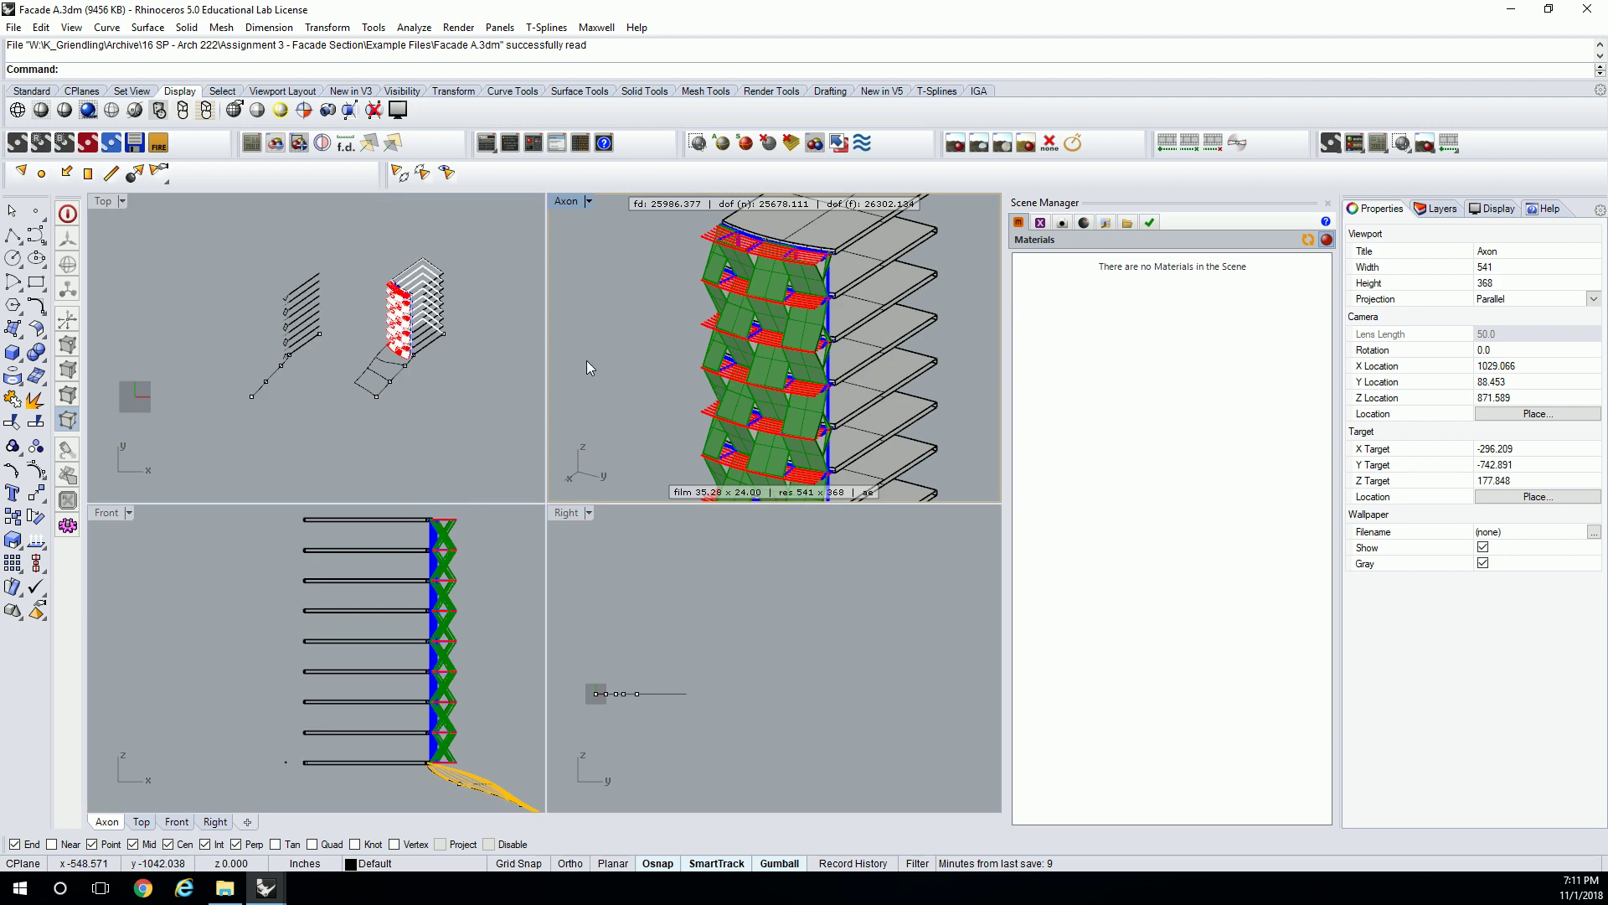
pyautogui.moveTo(531, 359); pyautogui.dragTo(485, 370, button='right')
pyautogui.moveTo(449, 249); pyautogui.dragTo(185, 440)
pyautogui.scroll(-5, 184, 439)
pyautogui.press('Delete')
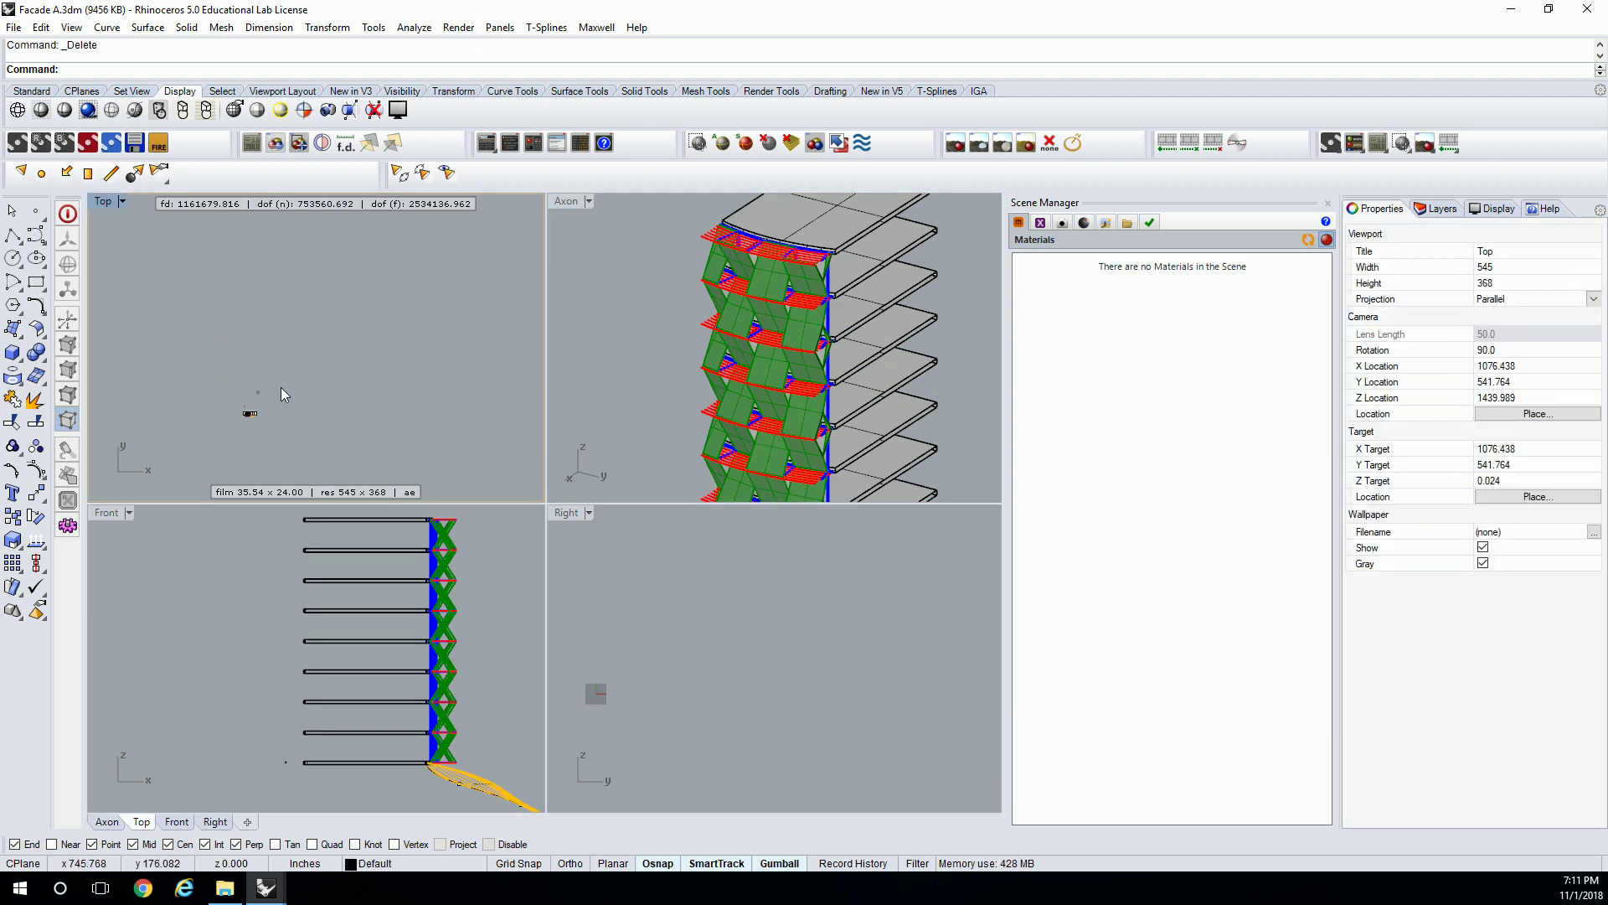
pyautogui.scroll(10, 279, 387)
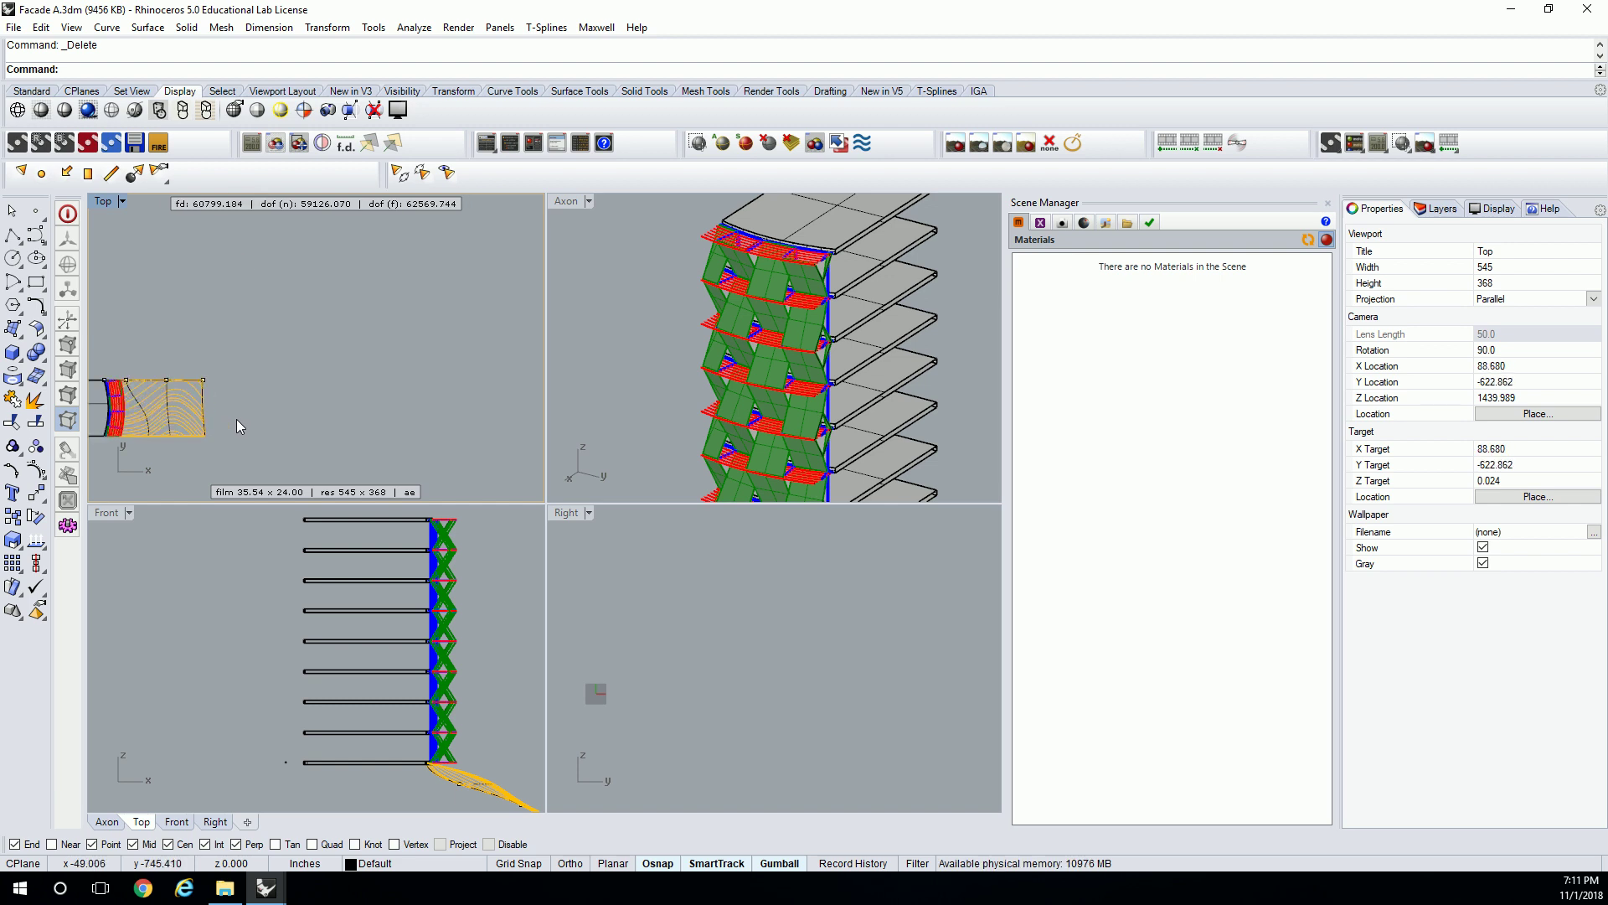
# Pick the facade polysurface and its smaller upper-left piece among overlapping objects, then clear the selection.
pyautogui.moveTo(306, 333); pyautogui.dragTo(352, 294, button='right')
pyautogui.moveTo(637, 352); pyautogui.dragTo(796, 339, button='right')
pyautogui.click(802, 338)
pyautogui.click(861, 389)
pyautogui.click(719, 299)
pyautogui.scroll(-5, 719, 299)
pyautogui.moveTo(719, 299); pyautogui.dragTo(762, 285, button='right')
pyautogui.press('Escape')
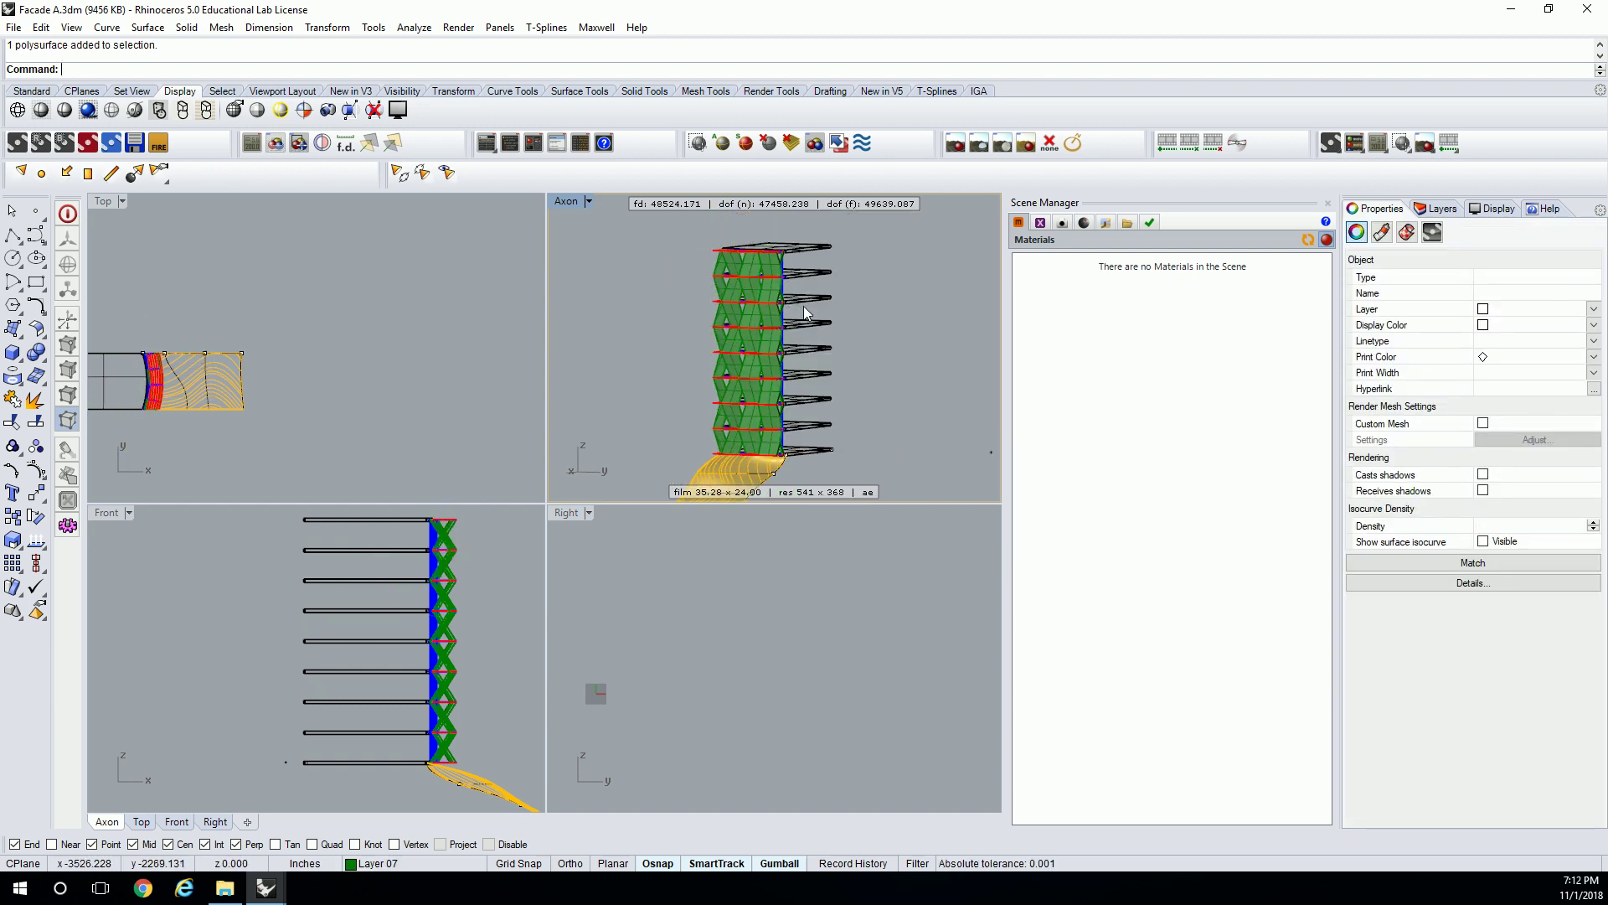
# Window-select the yellow ground surface in plan and delete it.
pyautogui.moveTo(334, 305); pyautogui.dragTo(428, 337, button='right')
pyautogui.scroll(4, 258, 368)
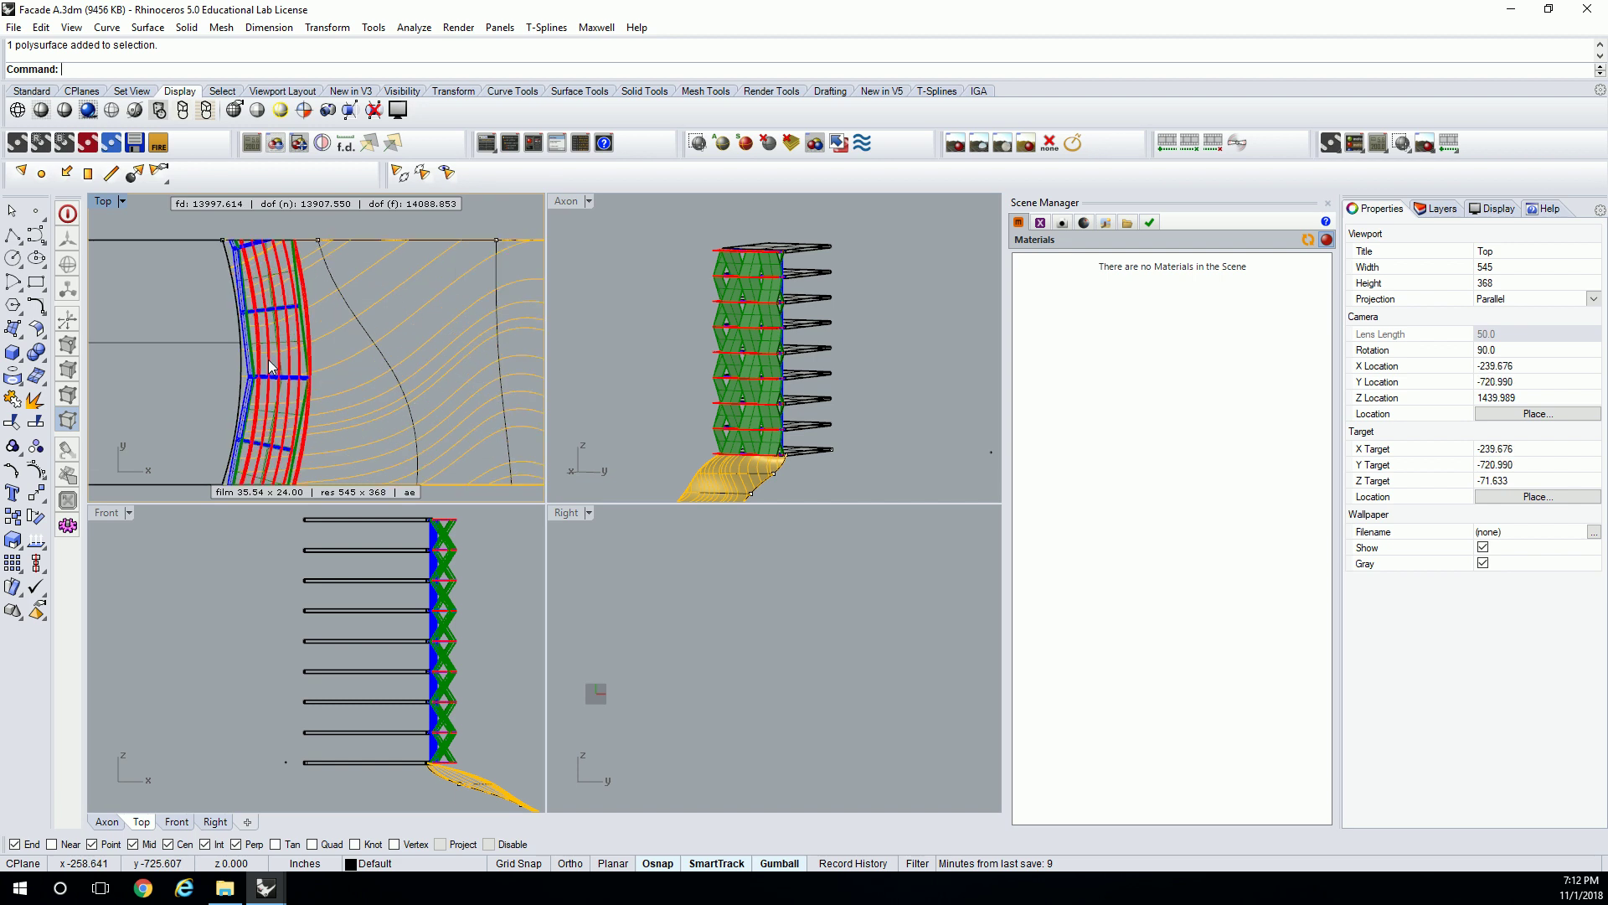
pyautogui.scroll(-4, 239, 327)
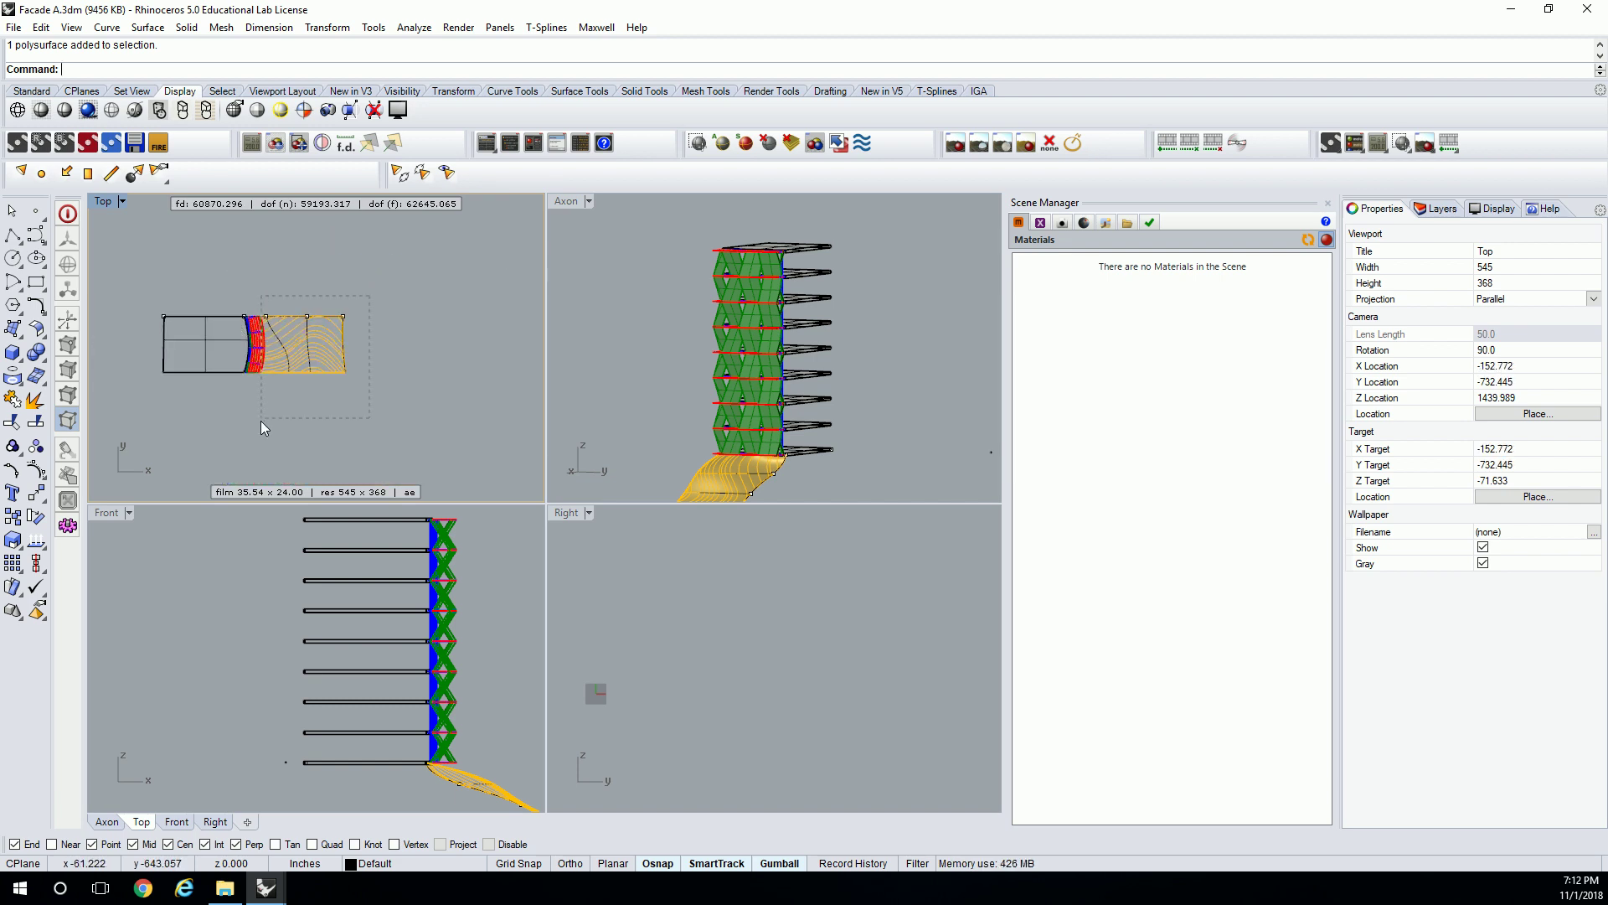
pyautogui.moveTo(269, 411); pyautogui.dragTo(273, 409)
pyautogui.press('Delete')
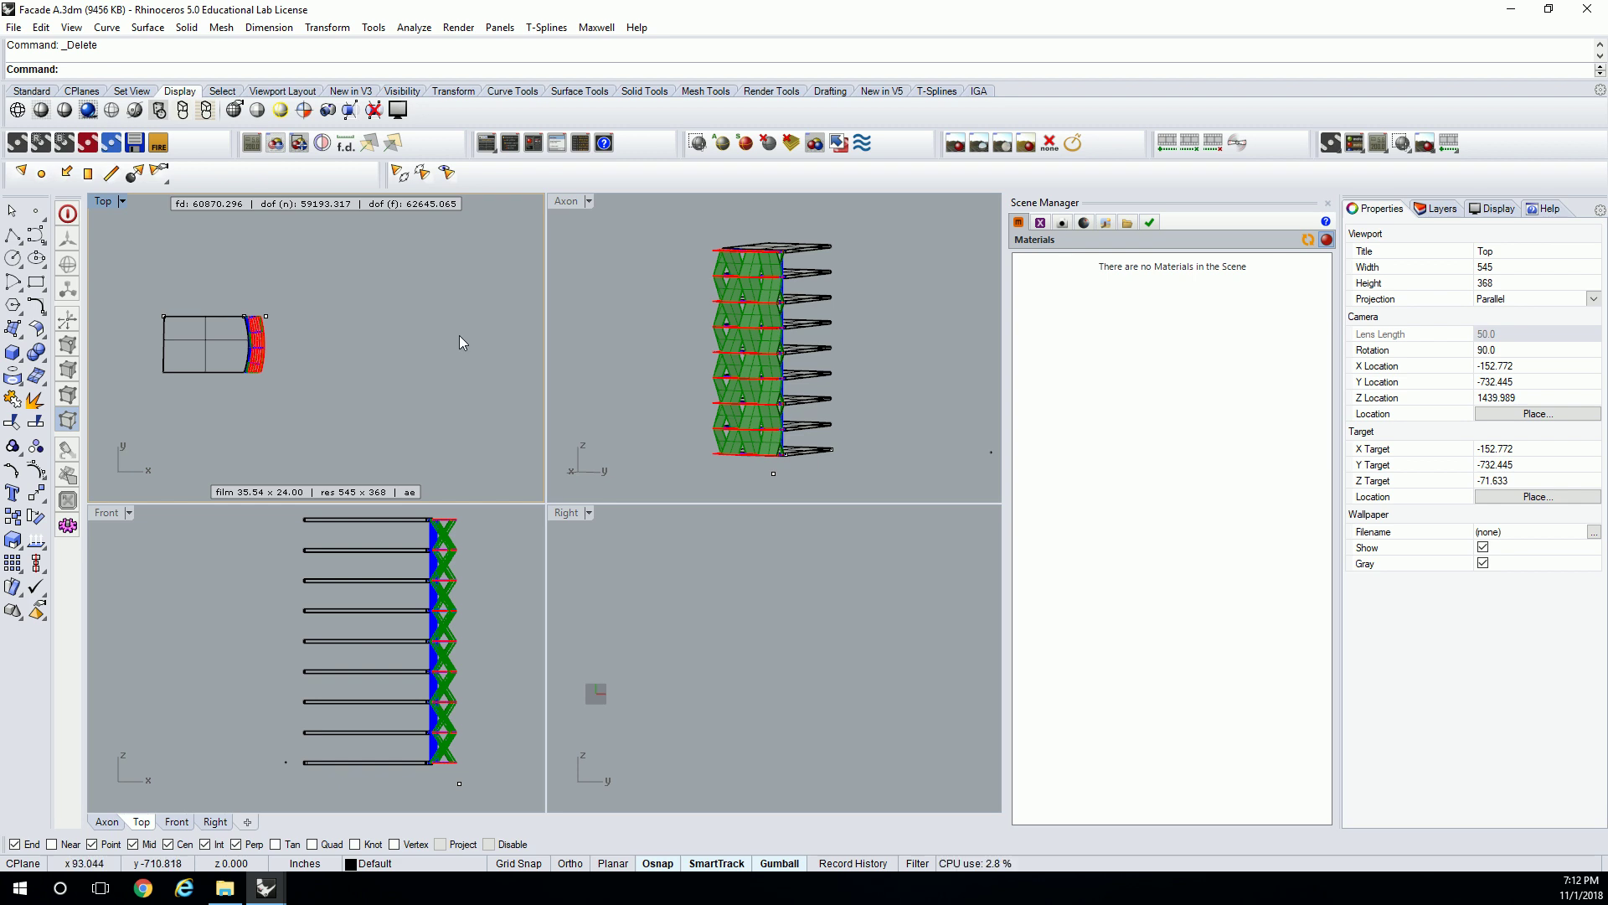
# Delete the tower's lower floors and the green tip piece.
pyautogui.moveTo(847, 369); pyautogui.dragTo(841, 467, button='right')
pyautogui.moveTo(710, 379); pyautogui.dragTo(706, 335)
pyautogui.press('Delete')
pyautogui.scroll(5, 796, 314)
pyautogui.moveTo(806, 312); pyautogui.dragTo(783, 358, button='right')
pyautogui.click(714, 407)
pyautogui.press('Delete')
# Select the green-paneled facade polysurface among overlapping objects and delete it.
pyautogui.click(783, 358)
pyautogui.click(661, 321)
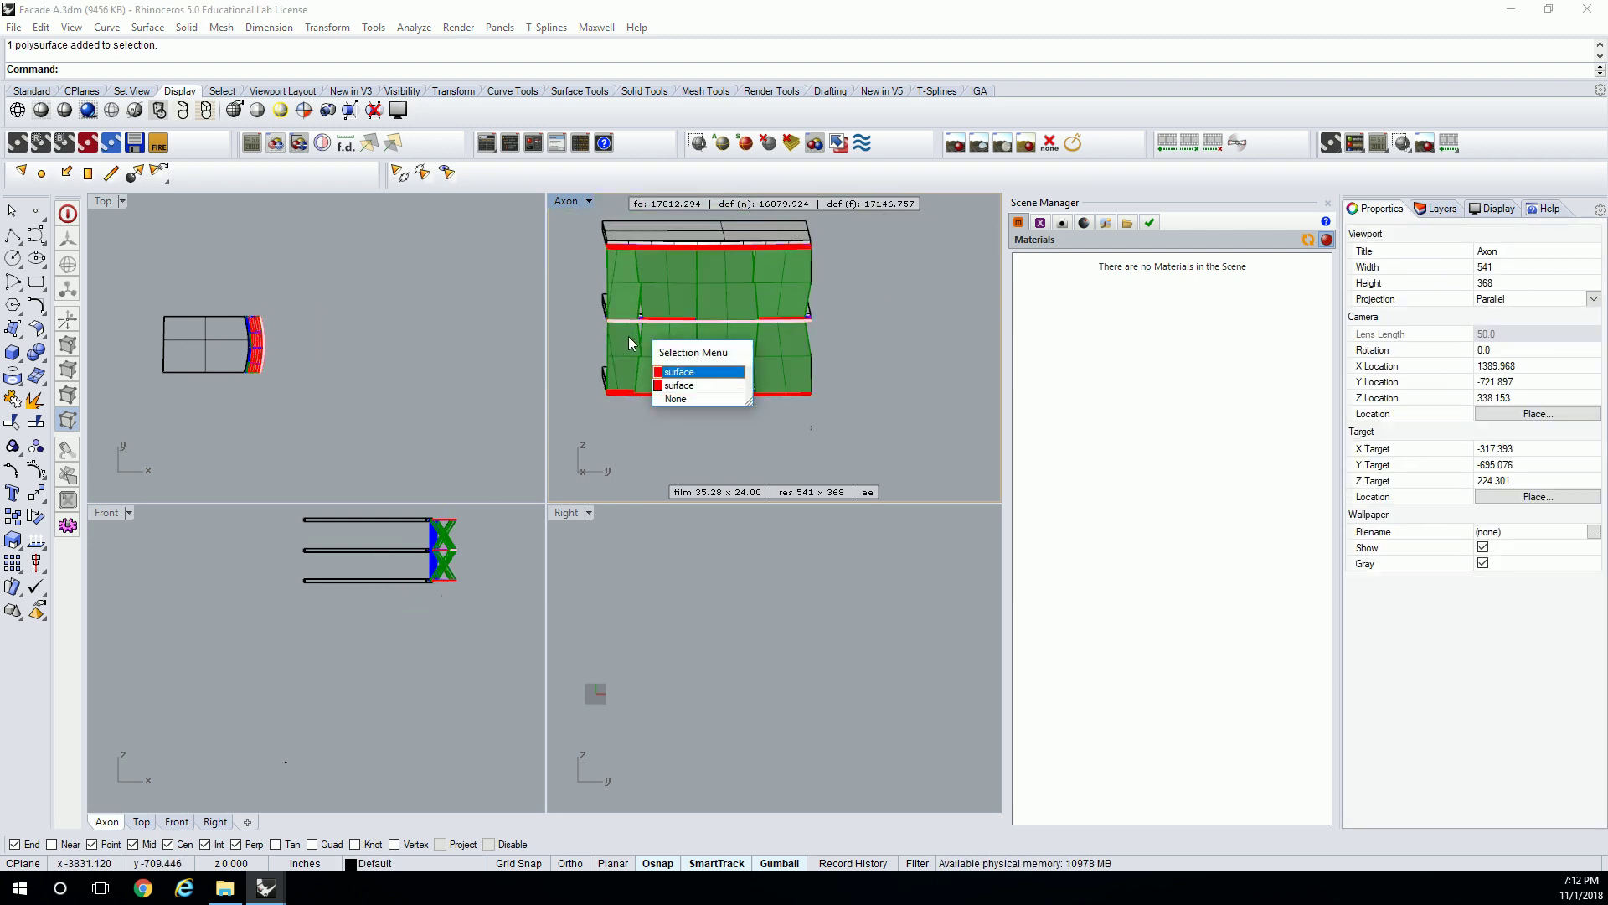
pyautogui.moveTo(661, 321); pyautogui.dragTo(672, 243, button='right')
pyautogui.press('Escape')
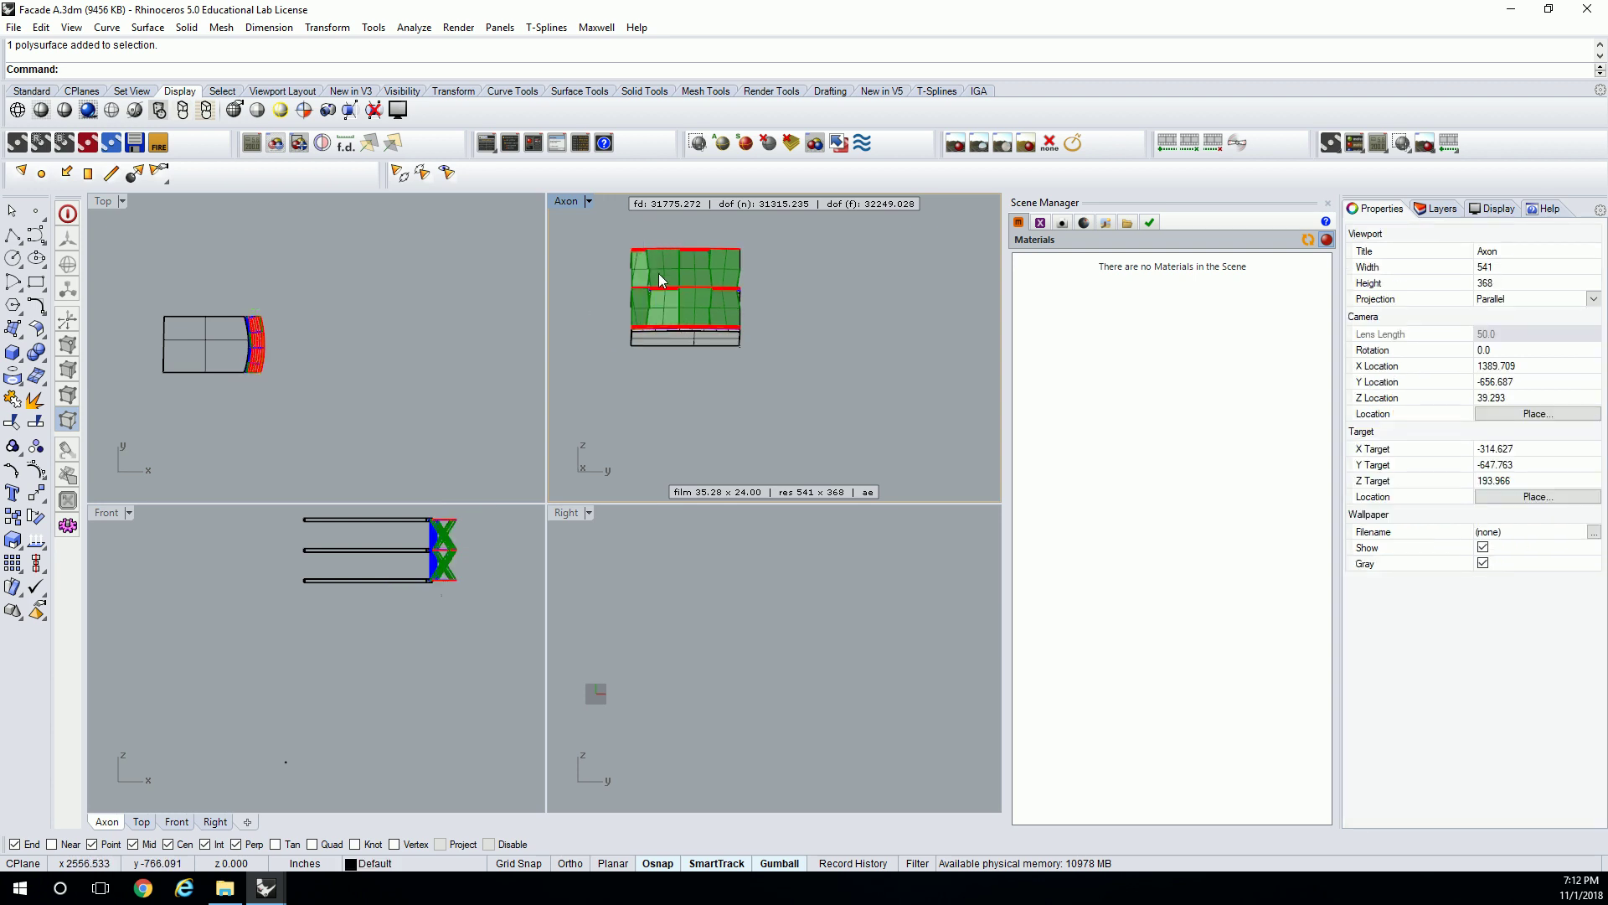
pyautogui.click(662, 279)
pyautogui.press('Escape')
pyautogui.moveTo(733, 289); pyautogui.dragTo(854, 384, button='right')
pyautogui.click(648, 295)
pyautogui.press('Delete')
pyautogui.scroll(4, 807, 301)
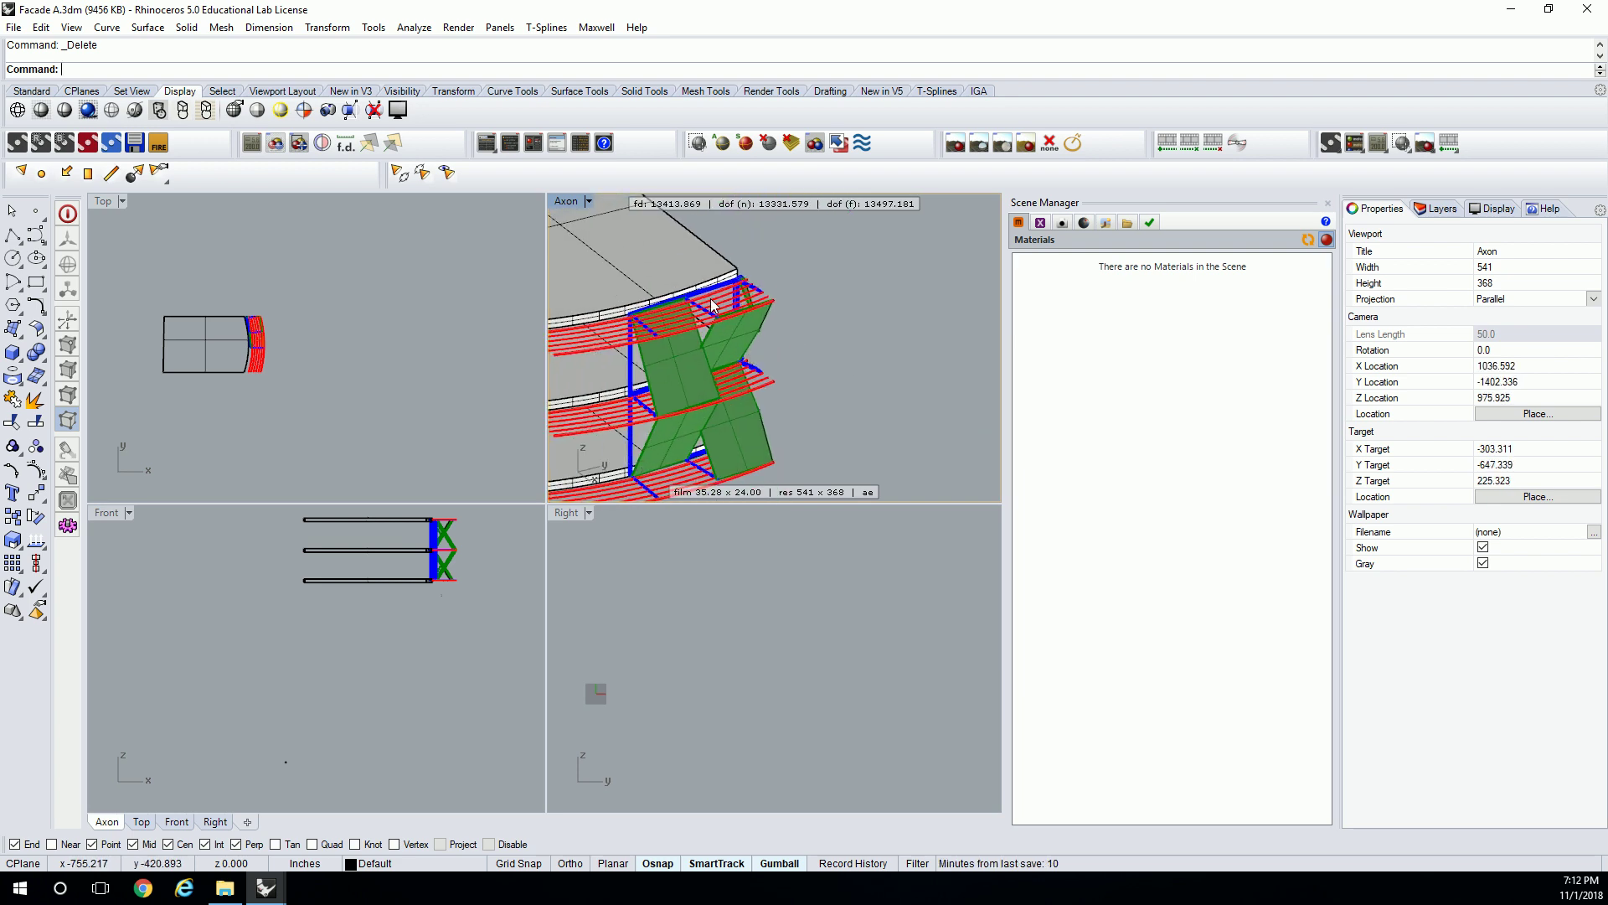
pyautogui.scroll(-3, 710, 299)
pyautogui.moveTo(710, 298); pyautogui.dragTo(686, 334, button='right')
pyautogui.scroll(5, 279, 380)
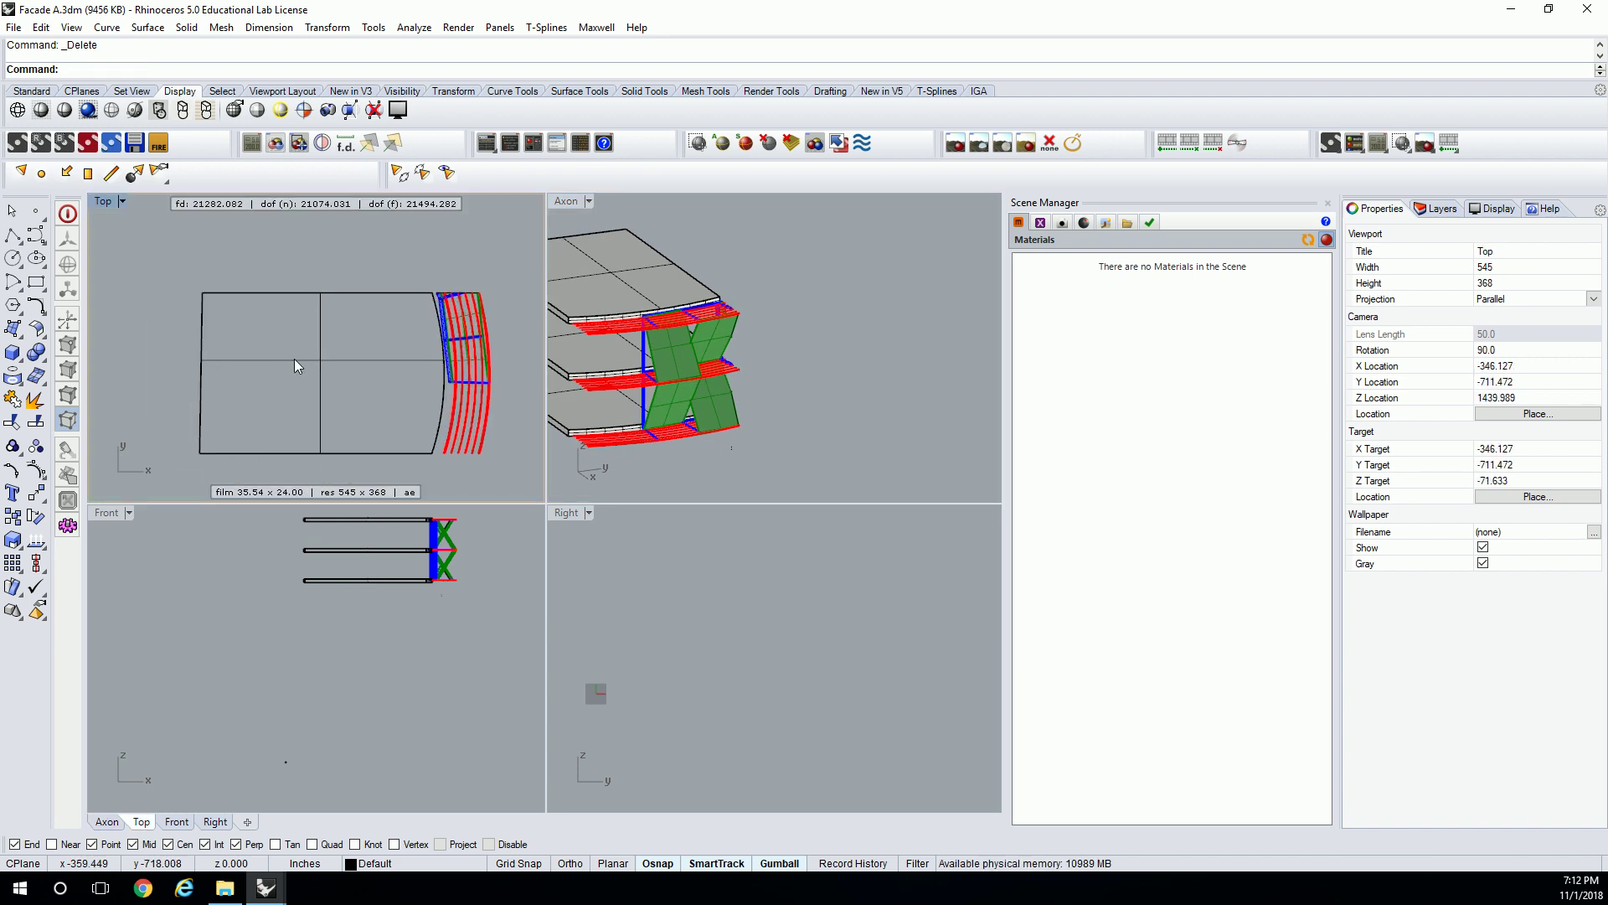
# Draw a tall box over the slabs in Top and nudge it about 3.28 in along x.
pyautogui.click(13, 352)
pyautogui.click(170, 274)
pyautogui.click(366, 464)
pyautogui.click(729, 299)
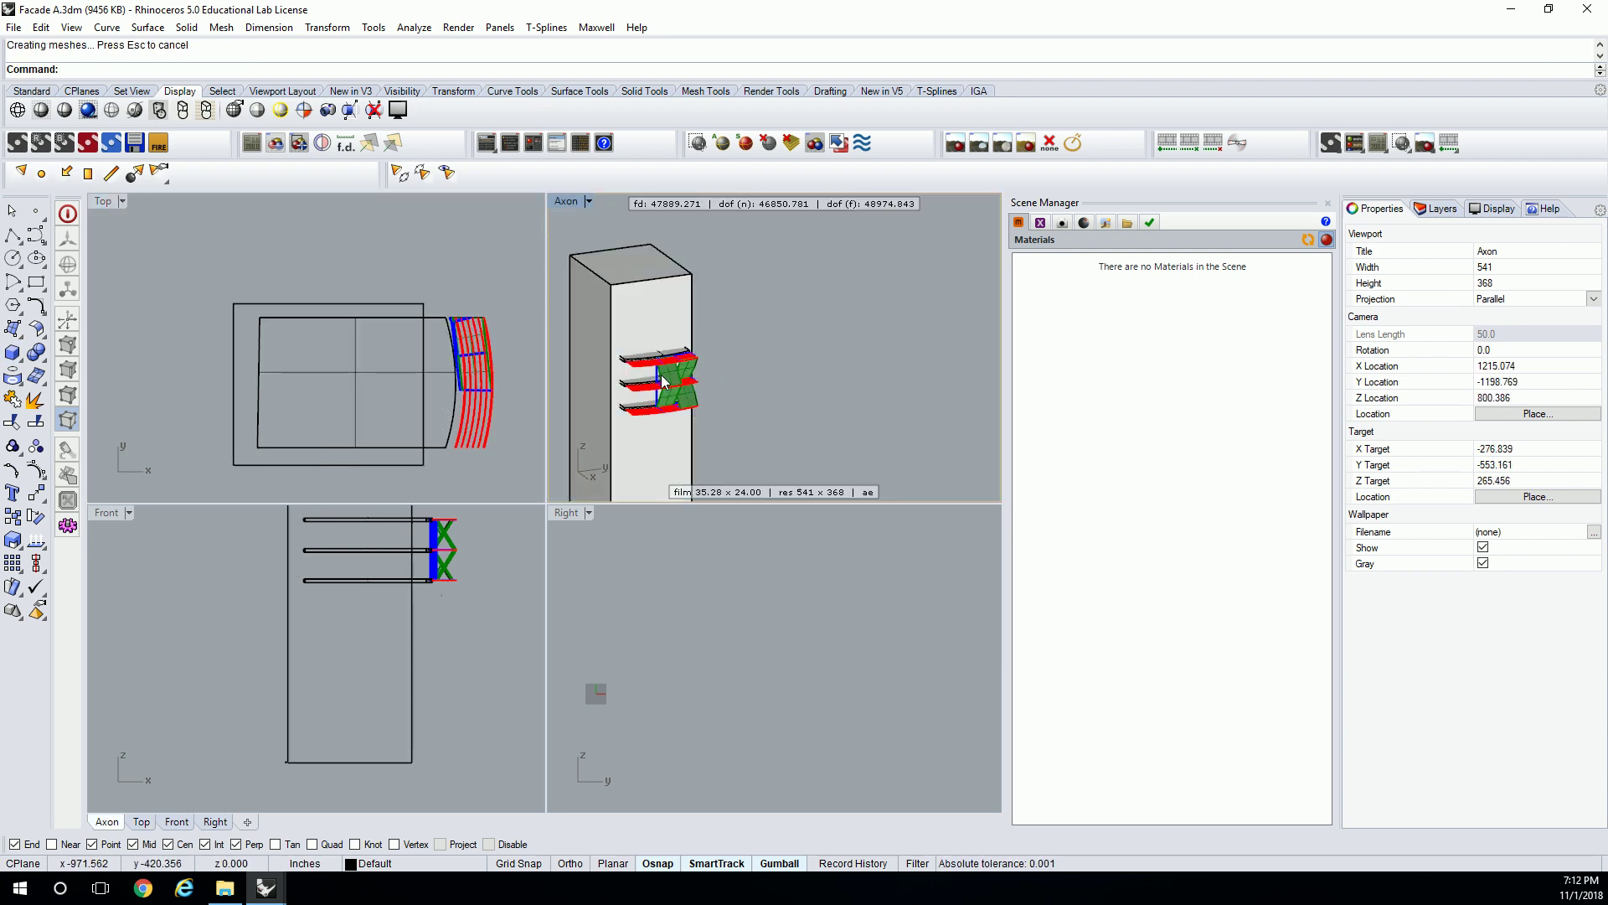
pyautogui.click(647, 266)
pyautogui.moveTo(647, 266); pyautogui.dragTo(704, 359, button='right')
pyautogui.scroll(5, 704, 359)
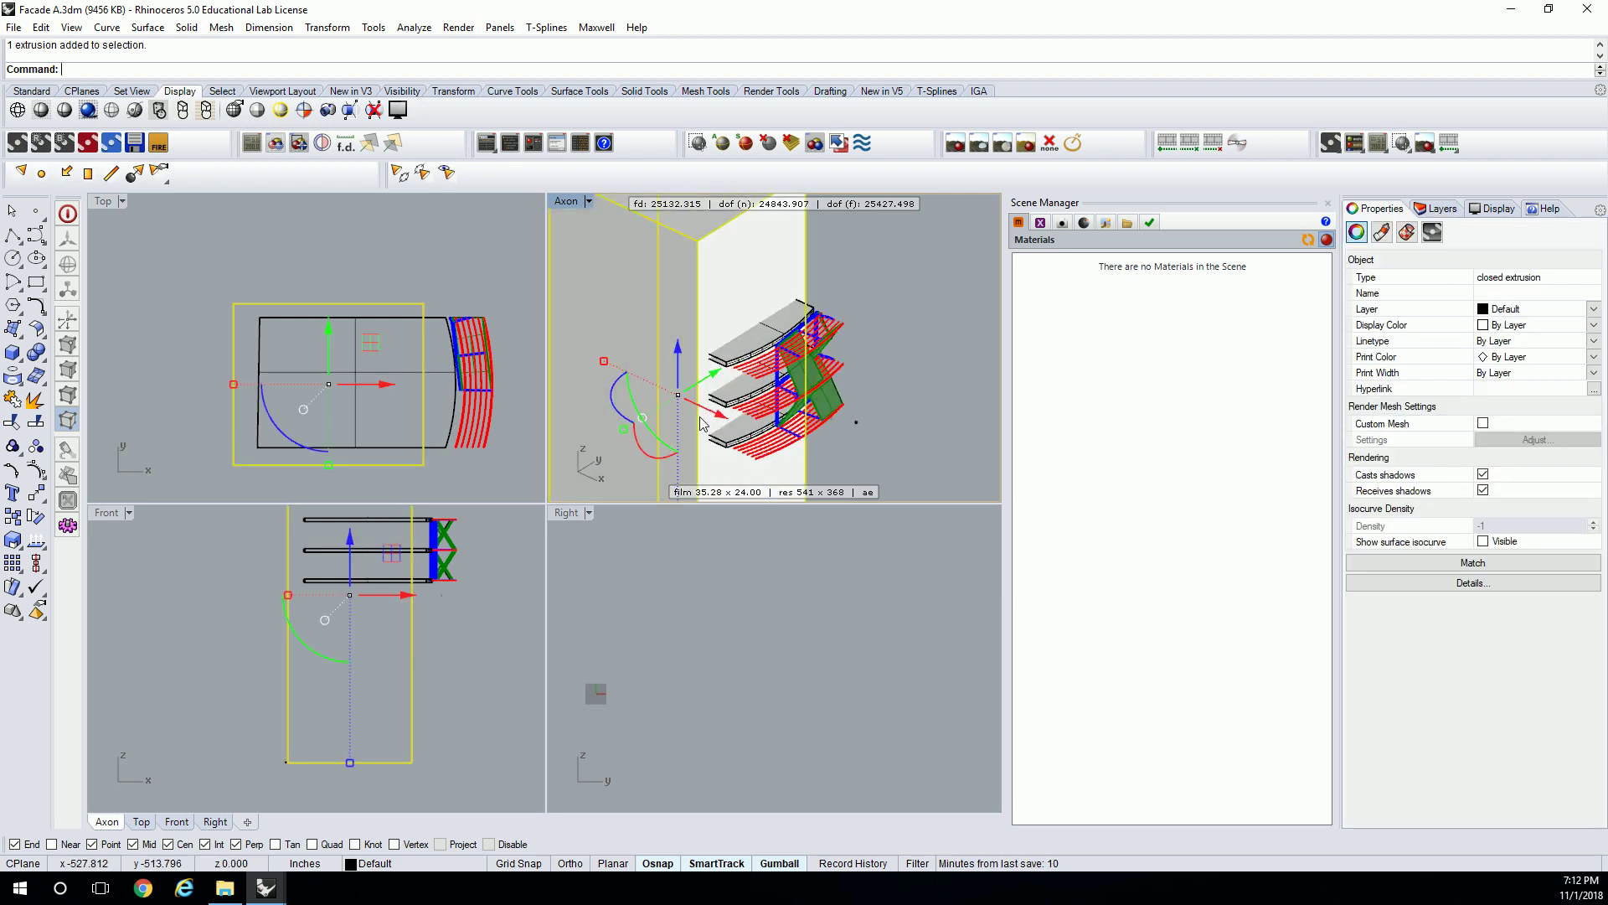
pyautogui.moveTo(722, 416); pyautogui.dragTo(711, 423)
pyautogui.click(943, 399)
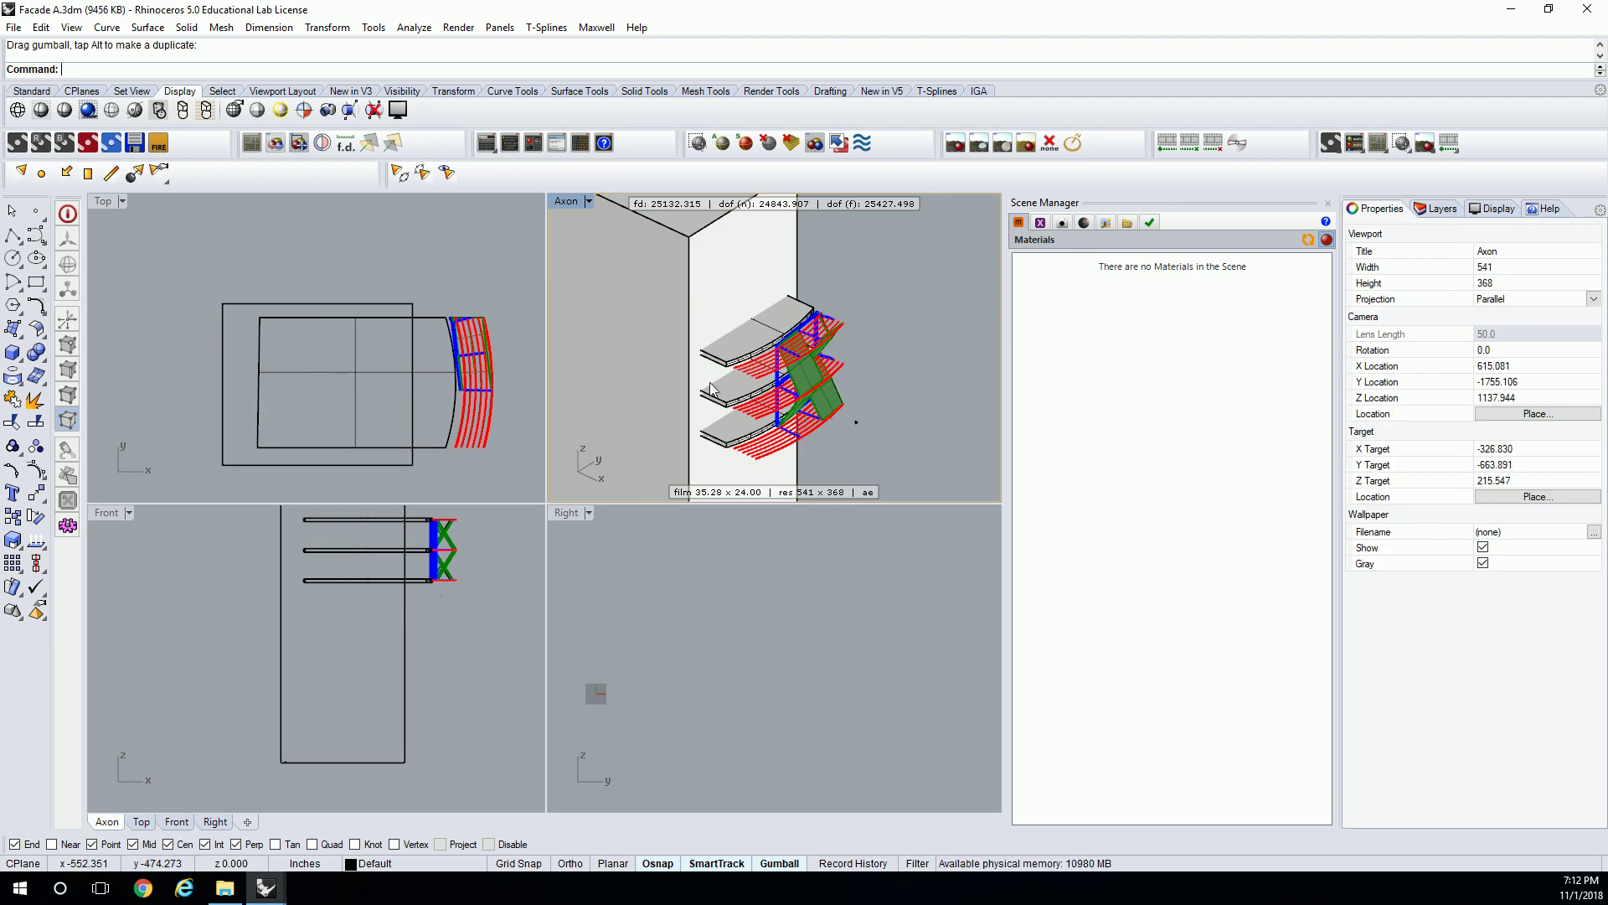
# Orbit to a front elevation and check the top, middle and bottom slab beams.
pyautogui.moveTo(663, 211); pyautogui.dragTo(821, 259, button='right')
pyautogui.click(821, 258)
pyautogui.press('Escape')
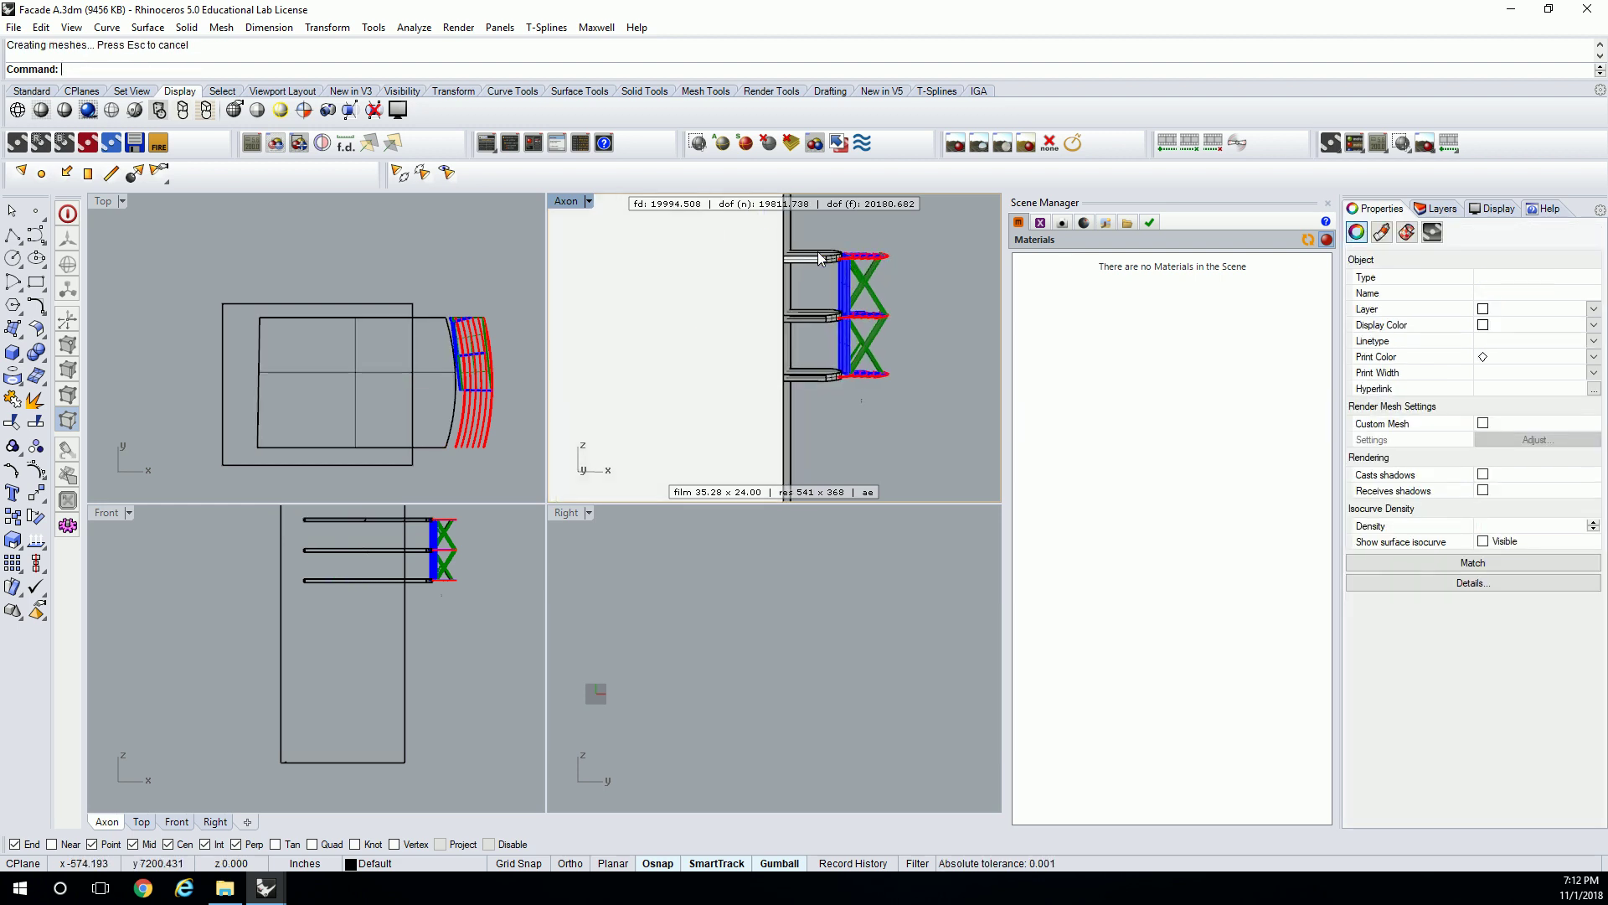
pyautogui.click(816, 317)
pyautogui.keyDown('shift'); pyautogui.click(817, 377); pyautogui.keyUp('shift')
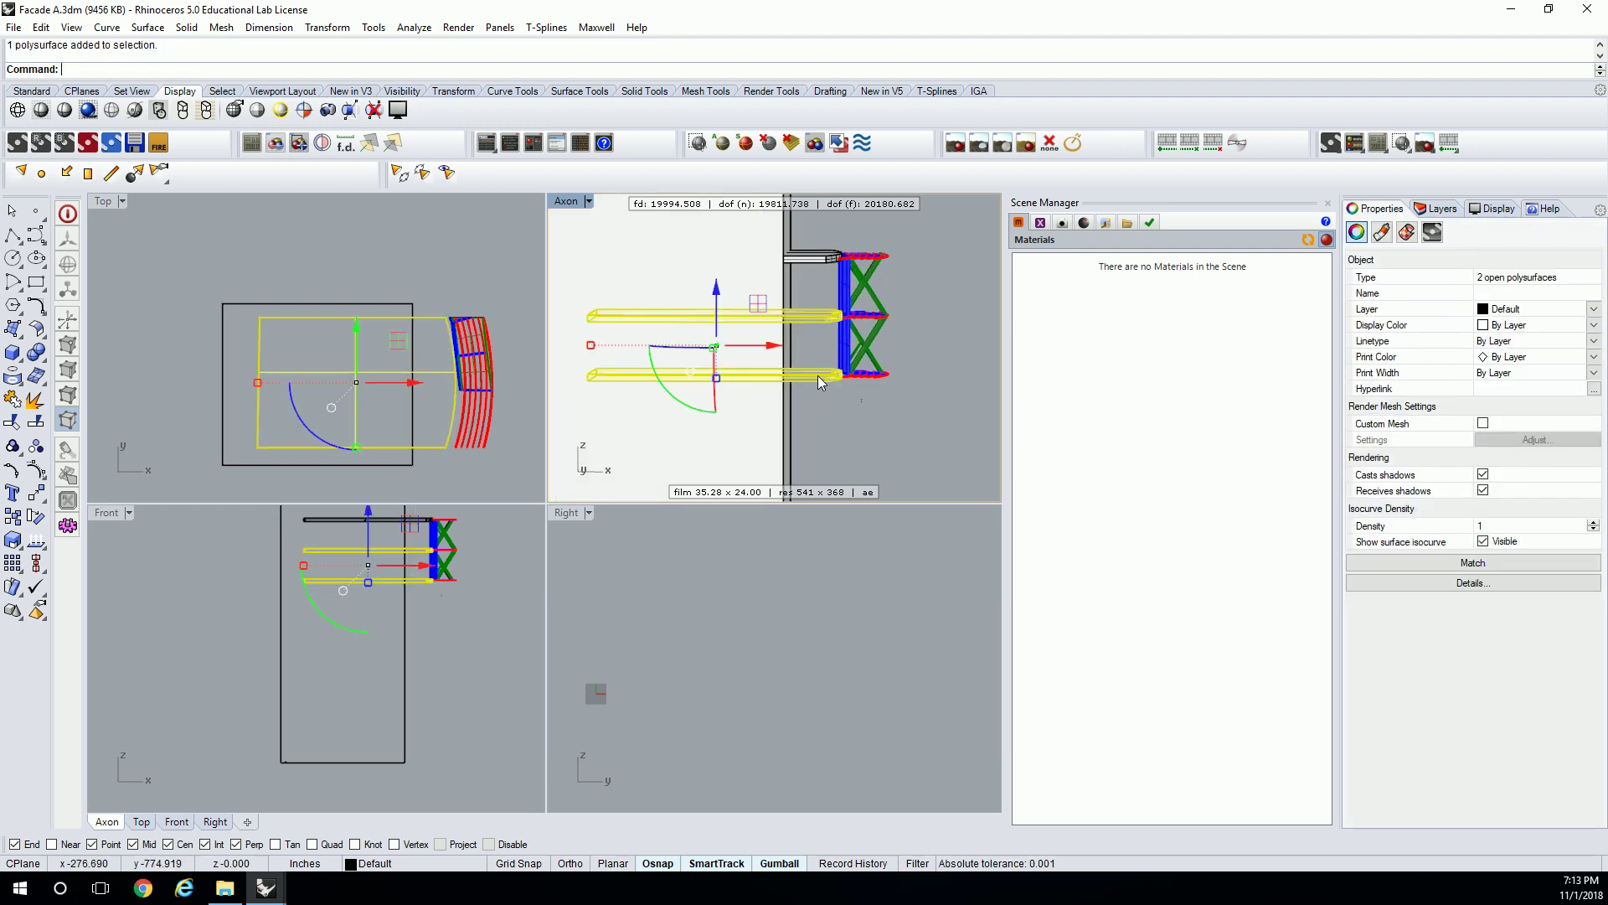
pyautogui.press('Escape')
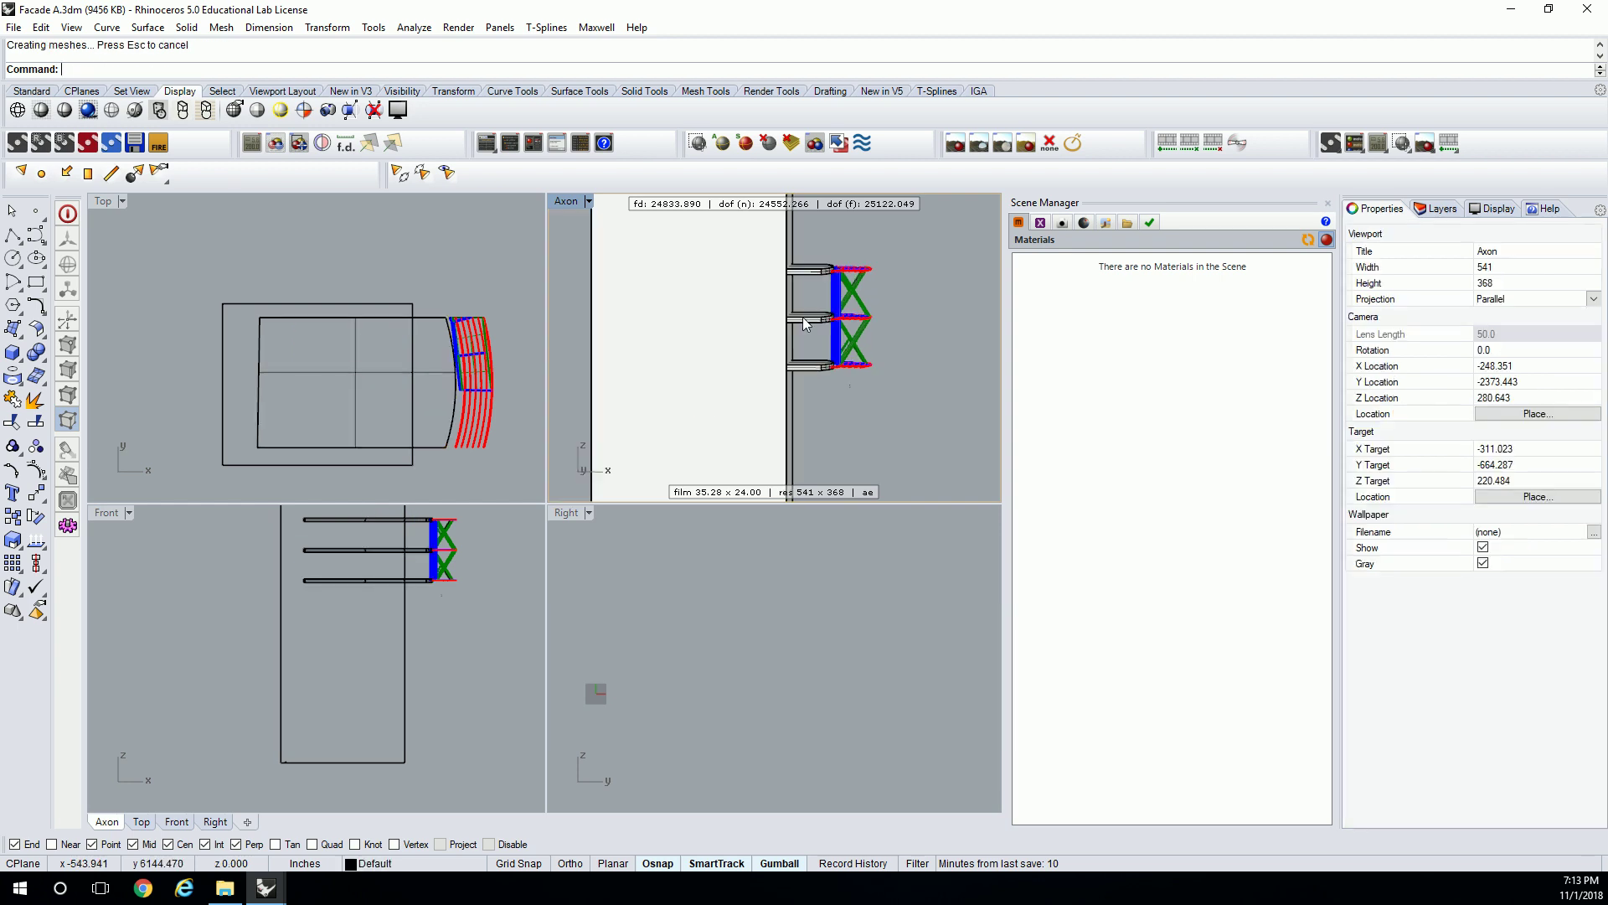
pyautogui.moveTo(802, 313); pyautogui.dragTo(697, 384, button='right')
# Subtract the box from the three slab beams with BooleanDifference and select the leftover pieces.
pyautogui.write('Bool')
pyautogui.press('Return')
pyautogui.moveTo(705, 326); pyautogui.dragTo(831, 287, button='right')
pyautogui.click(805, 289)
pyautogui.click(802, 335)
pyautogui.click(795, 377)
pyautogui.press('Return')
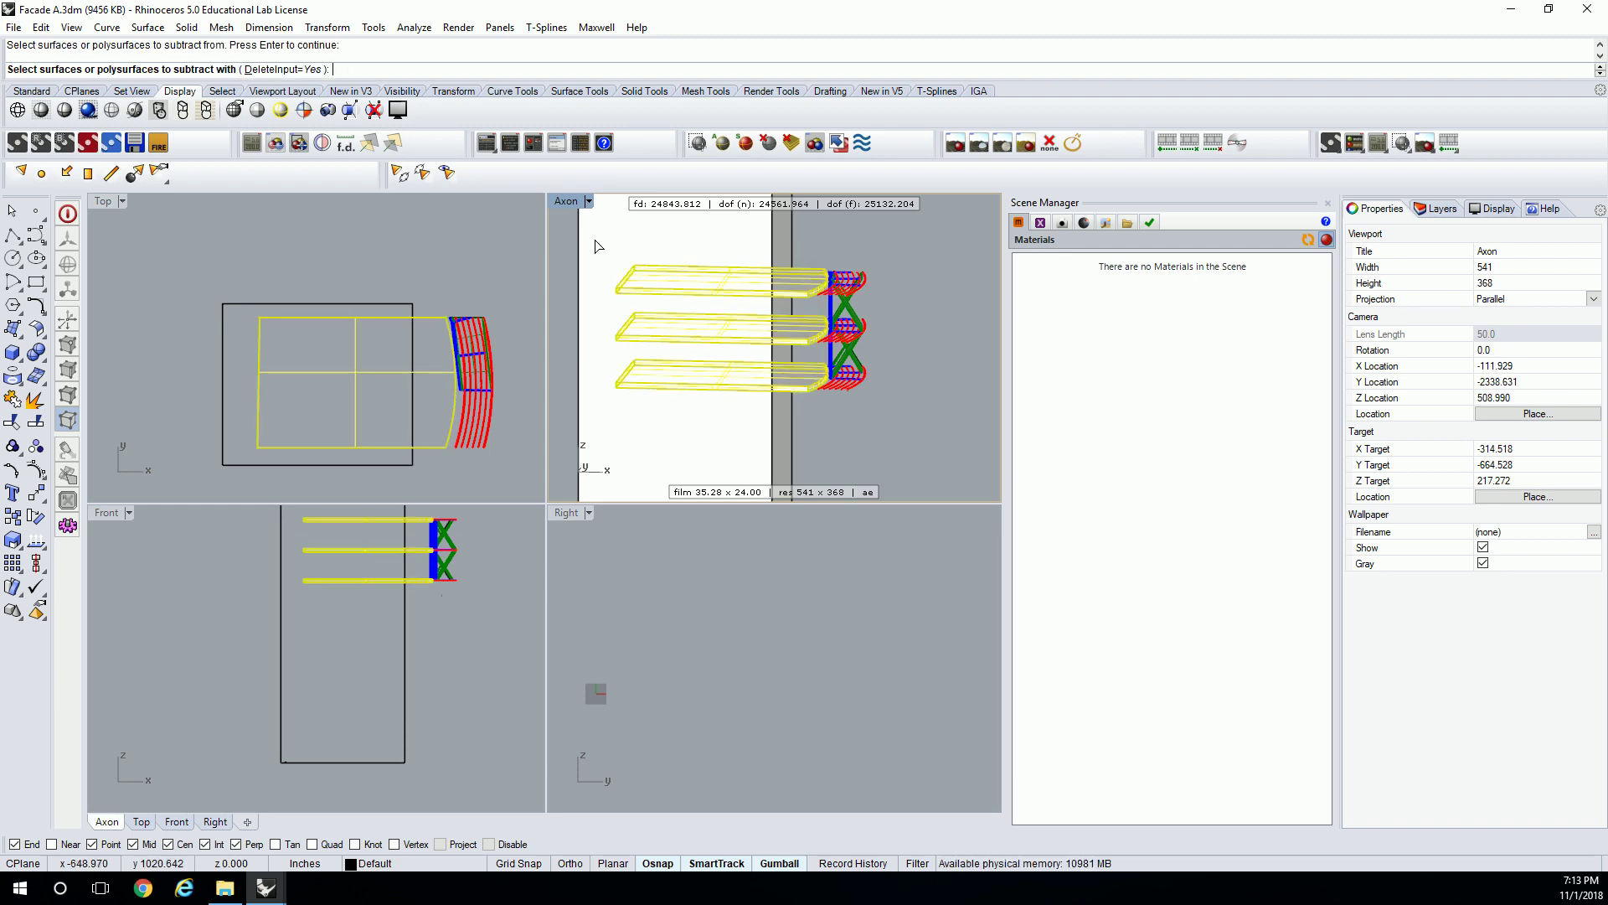
pyautogui.click(598, 244)
pyautogui.press('Return')
pyautogui.moveTo(860, 300); pyautogui.dragTo(729, 322, button='right')
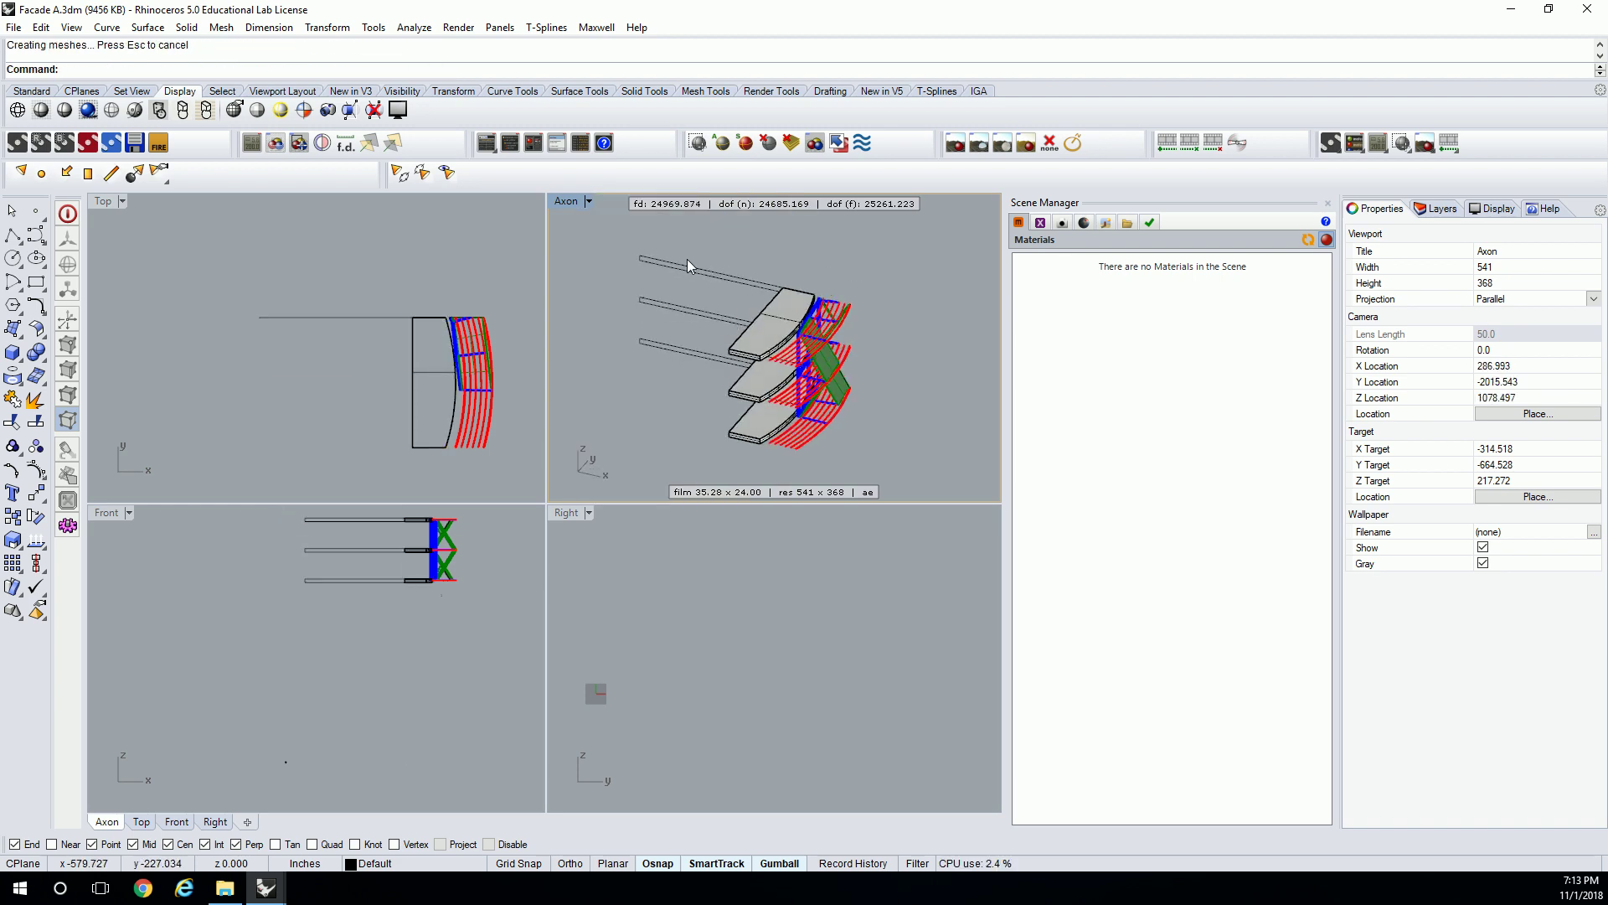
pyautogui.moveTo(677, 248); pyautogui.dragTo(640, 374)
# Delete the leftover beam pieces and look around the trimmed slabs.
pyautogui.press('Delete')
pyautogui.moveTo(898, 329); pyautogui.dragTo(760, 325, button='right')
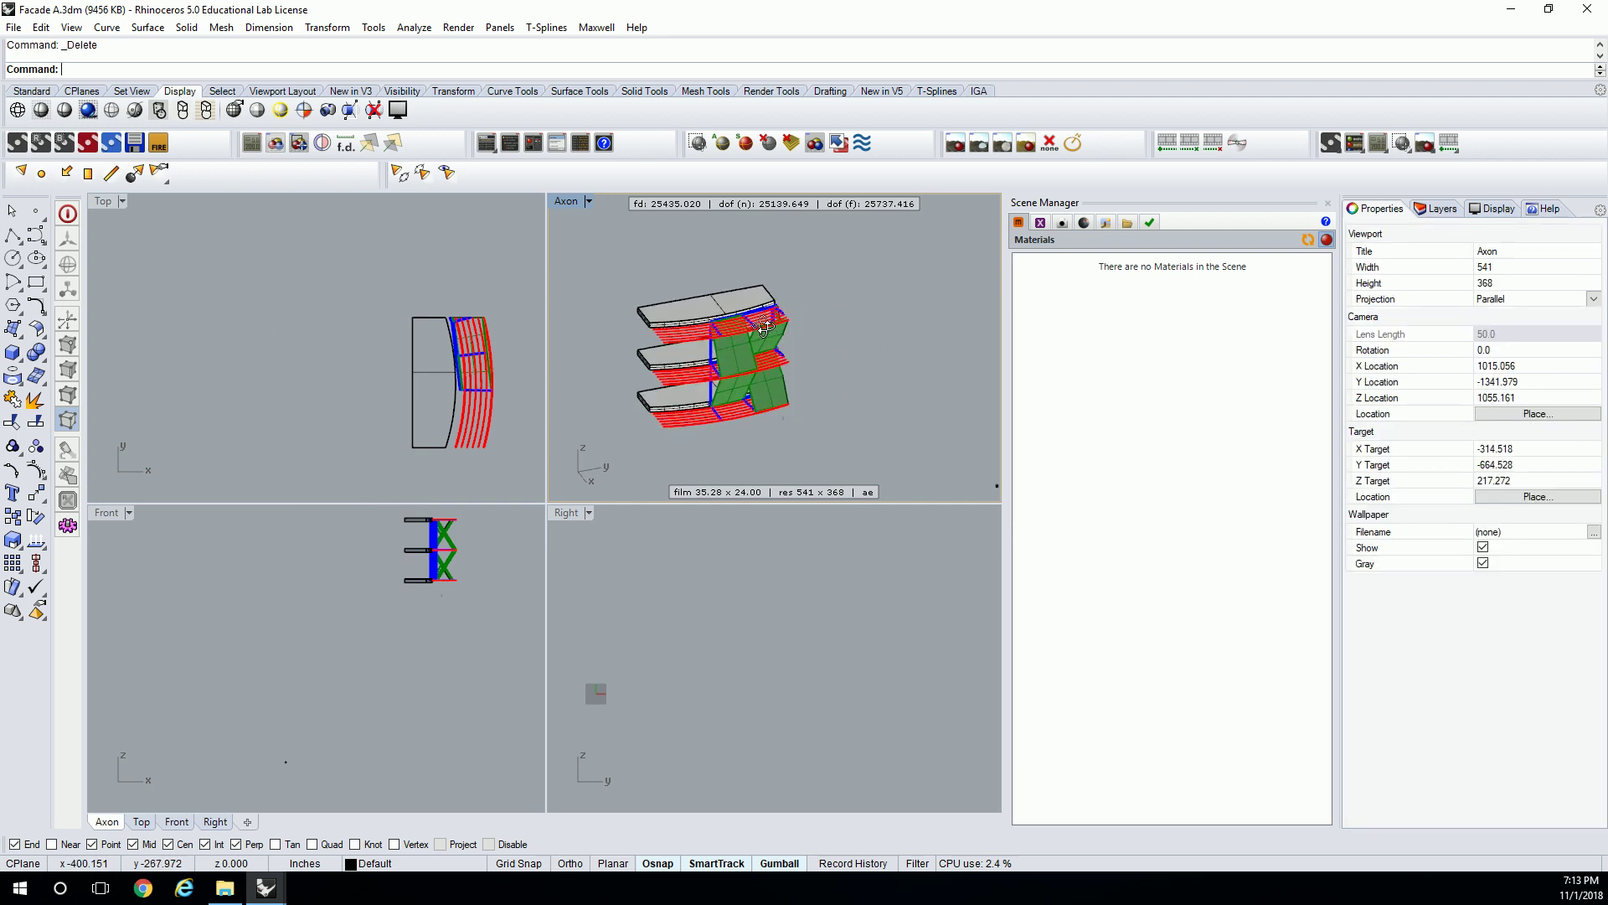
pyautogui.scroll(6, 686, 324)
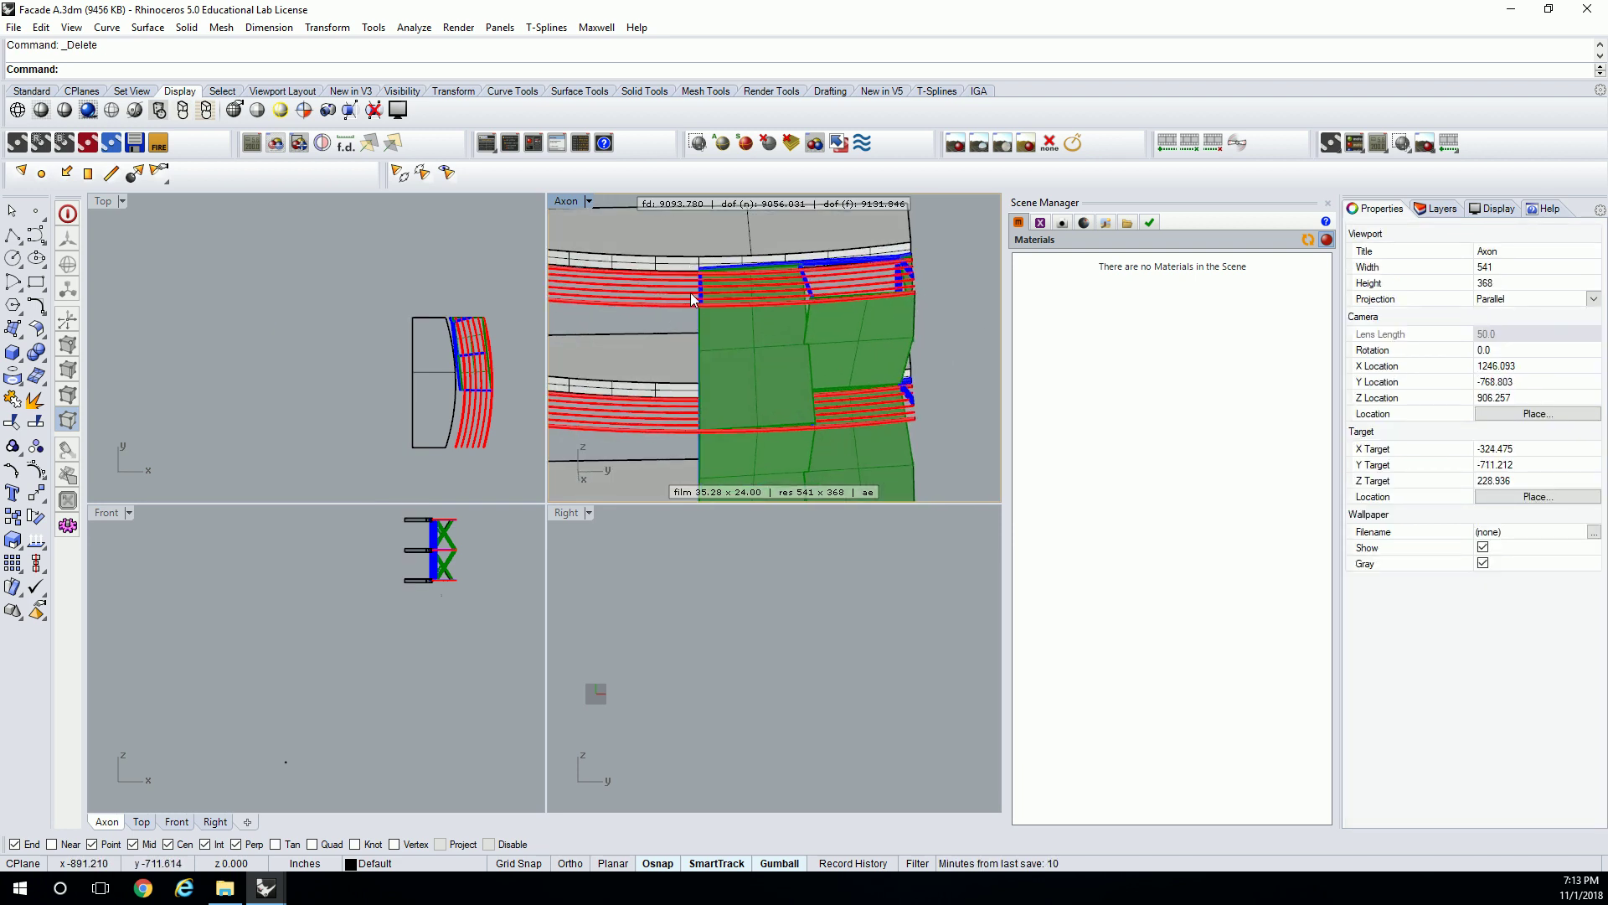
pyautogui.scroll(-4, 690, 293)
pyautogui.moveTo(842, 220); pyautogui.dragTo(724, 335, button='right')
pyautogui.moveTo(500, 370); pyautogui.dragTo(420, 345, button='right')
# Draw a new box around the facade module in the Top view.
pyautogui.click(13, 351)
pyautogui.click(297, 435)
pyautogui.scroll(4, 440, 387)
pyautogui.scroll(5, 444, 387)
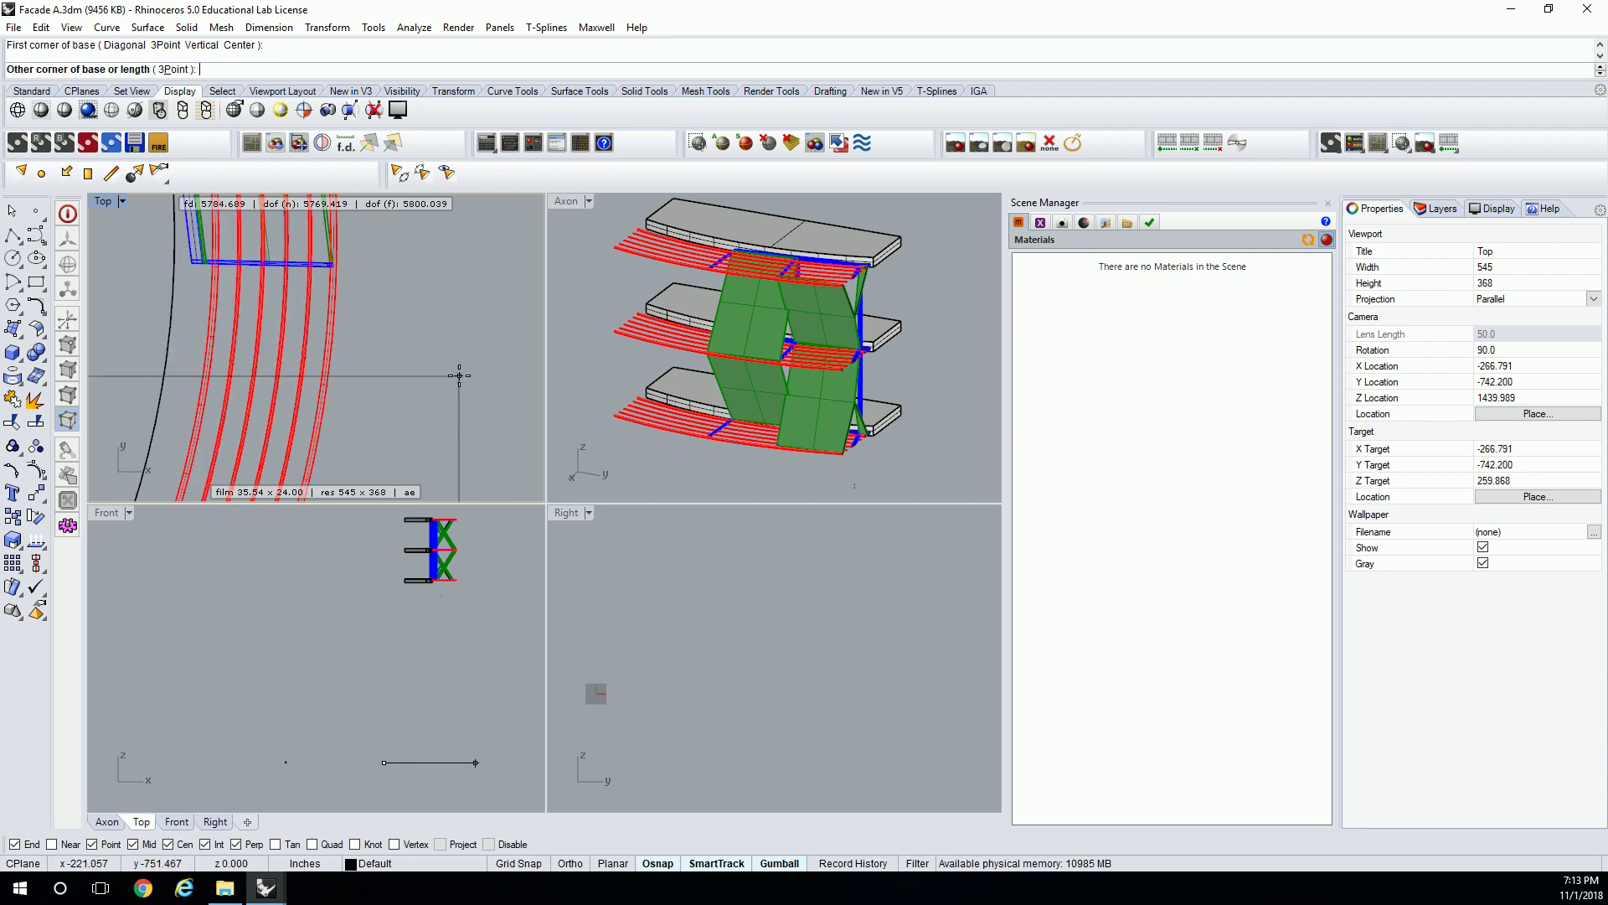
pyautogui.click(484, 271)
pyautogui.scroll(-4, 484, 270)
pyautogui.scroll(-6, 719, 244)
pyautogui.click(718, 244)
pyautogui.scroll(3, 830, 272)
pyautogui.scroll(10, 674, 347)
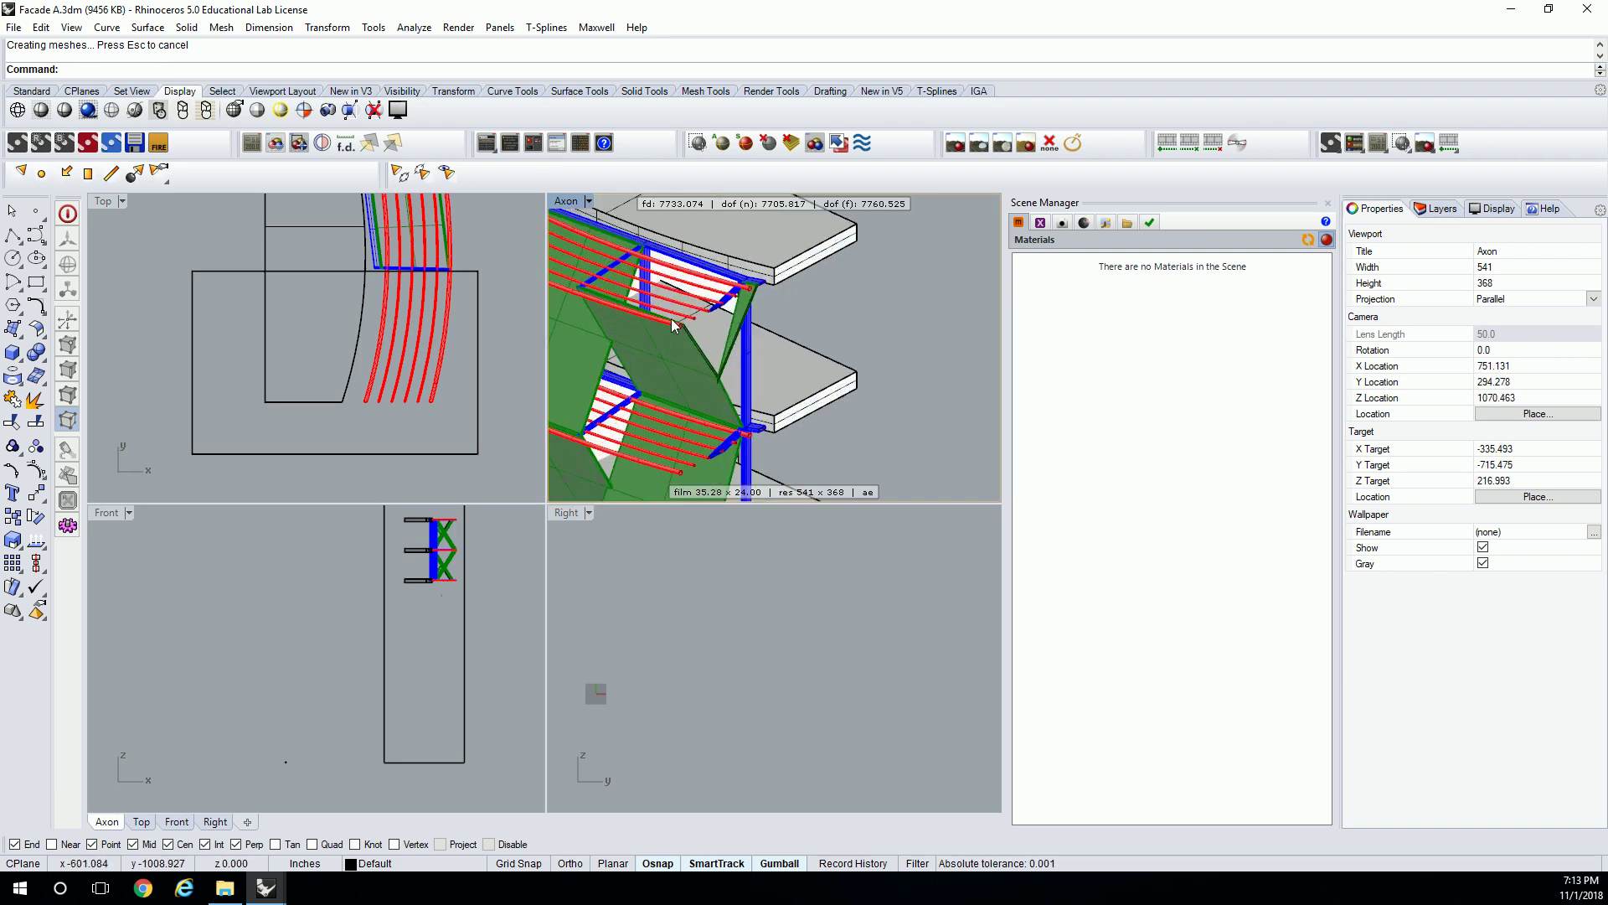
# Split the red fin curves with the box and delete the fin pieces outside the module.
pyautogui.click(674, 348)
pyautogui.scroll(-10, 650, 335)
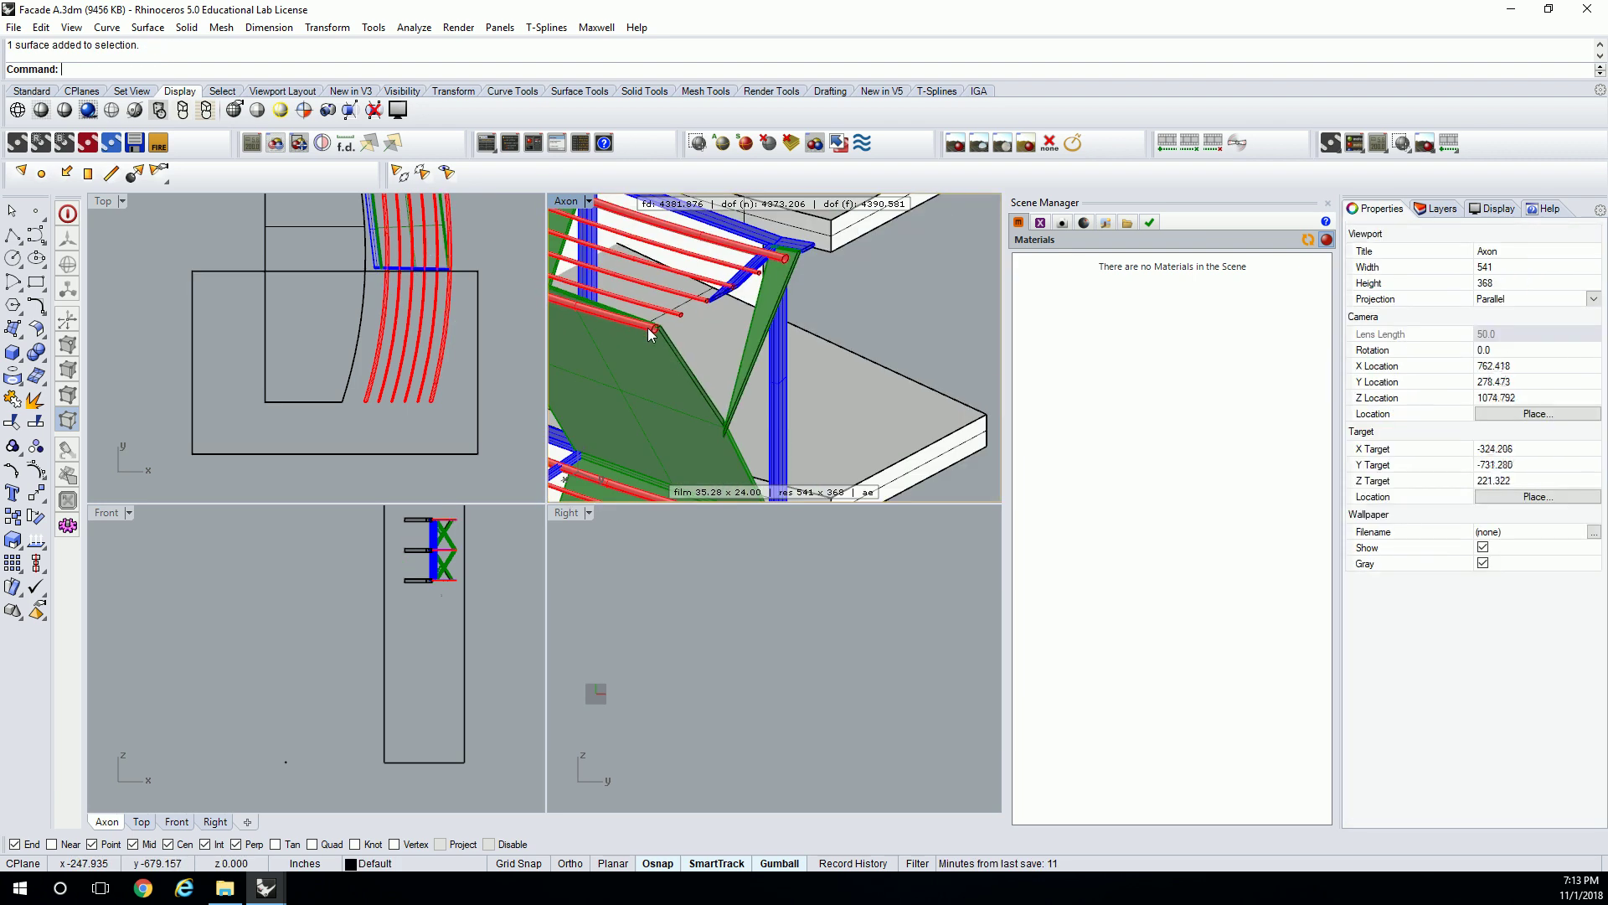
pyautogui.moveTo(649, 335); pyautogui.dragTo(737, 315, button='right')
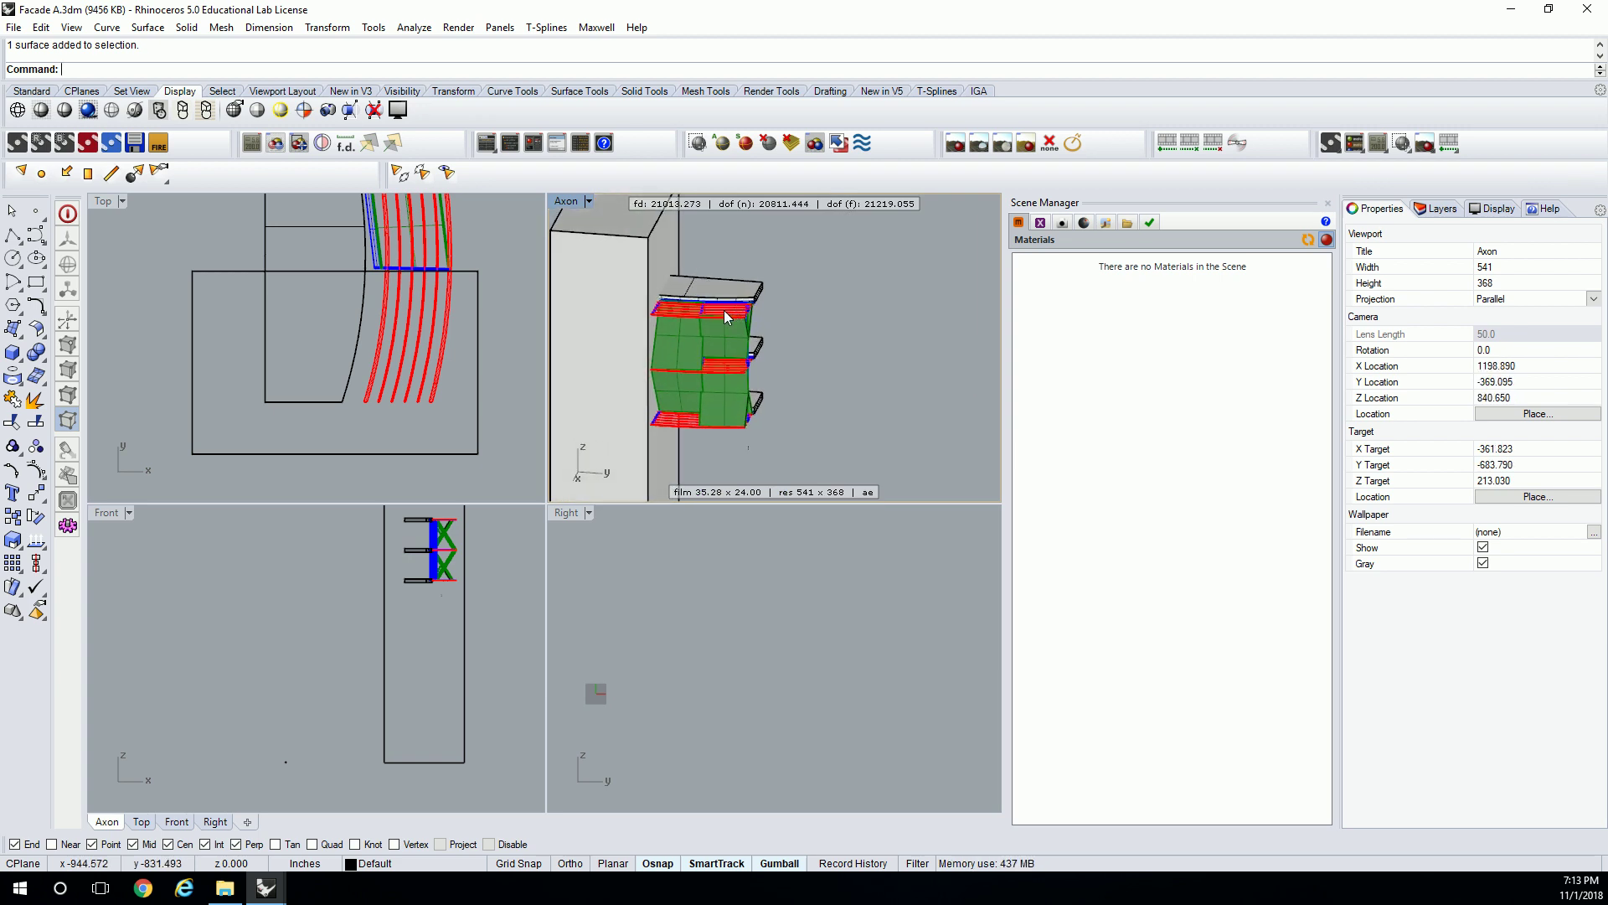
pyautogui.moveTo(339, 367); pyautogui.dragTo(315, 362, button='right')
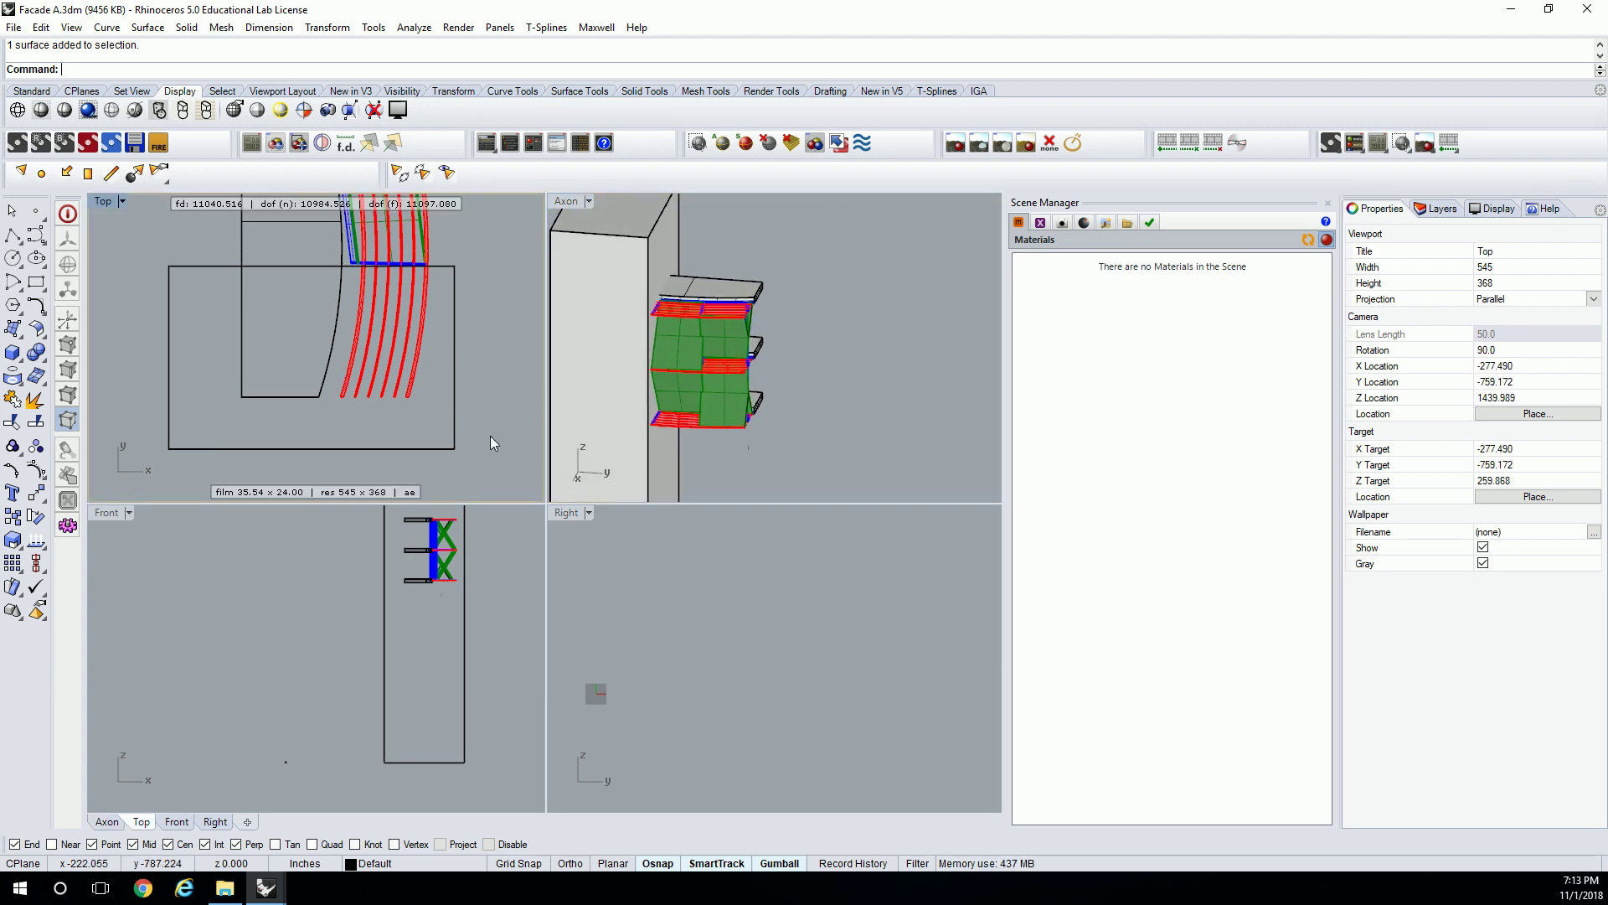
pyautogui.write('Split')
pyautogui.press('Return')
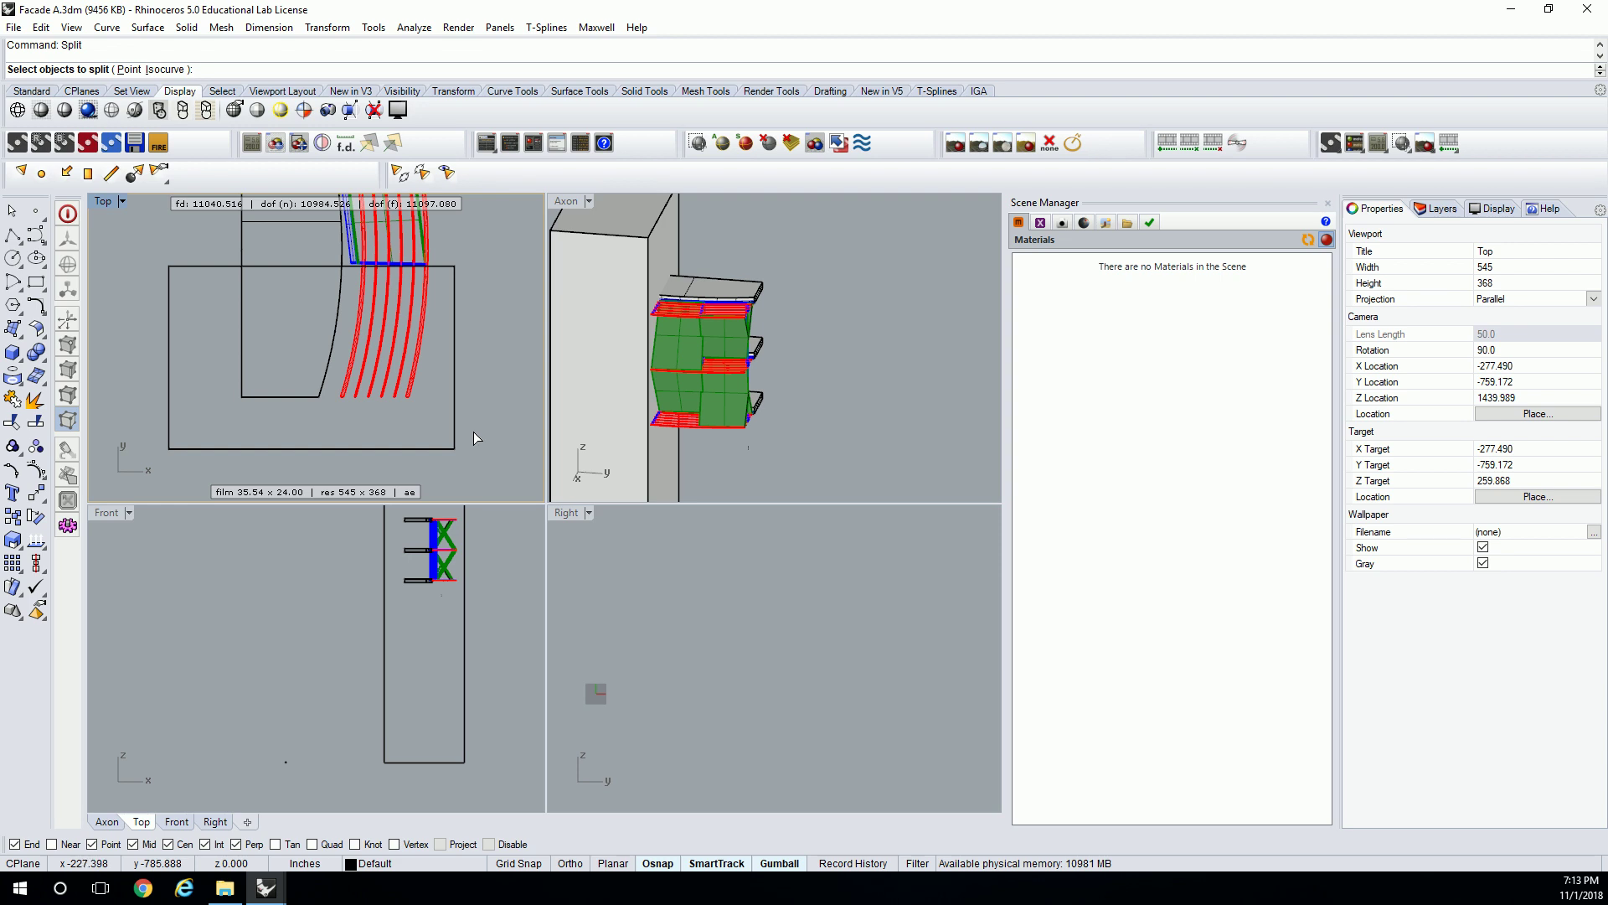
pyautogui.moveTo(341, 374); pyautogui.dragTo(338, 369)
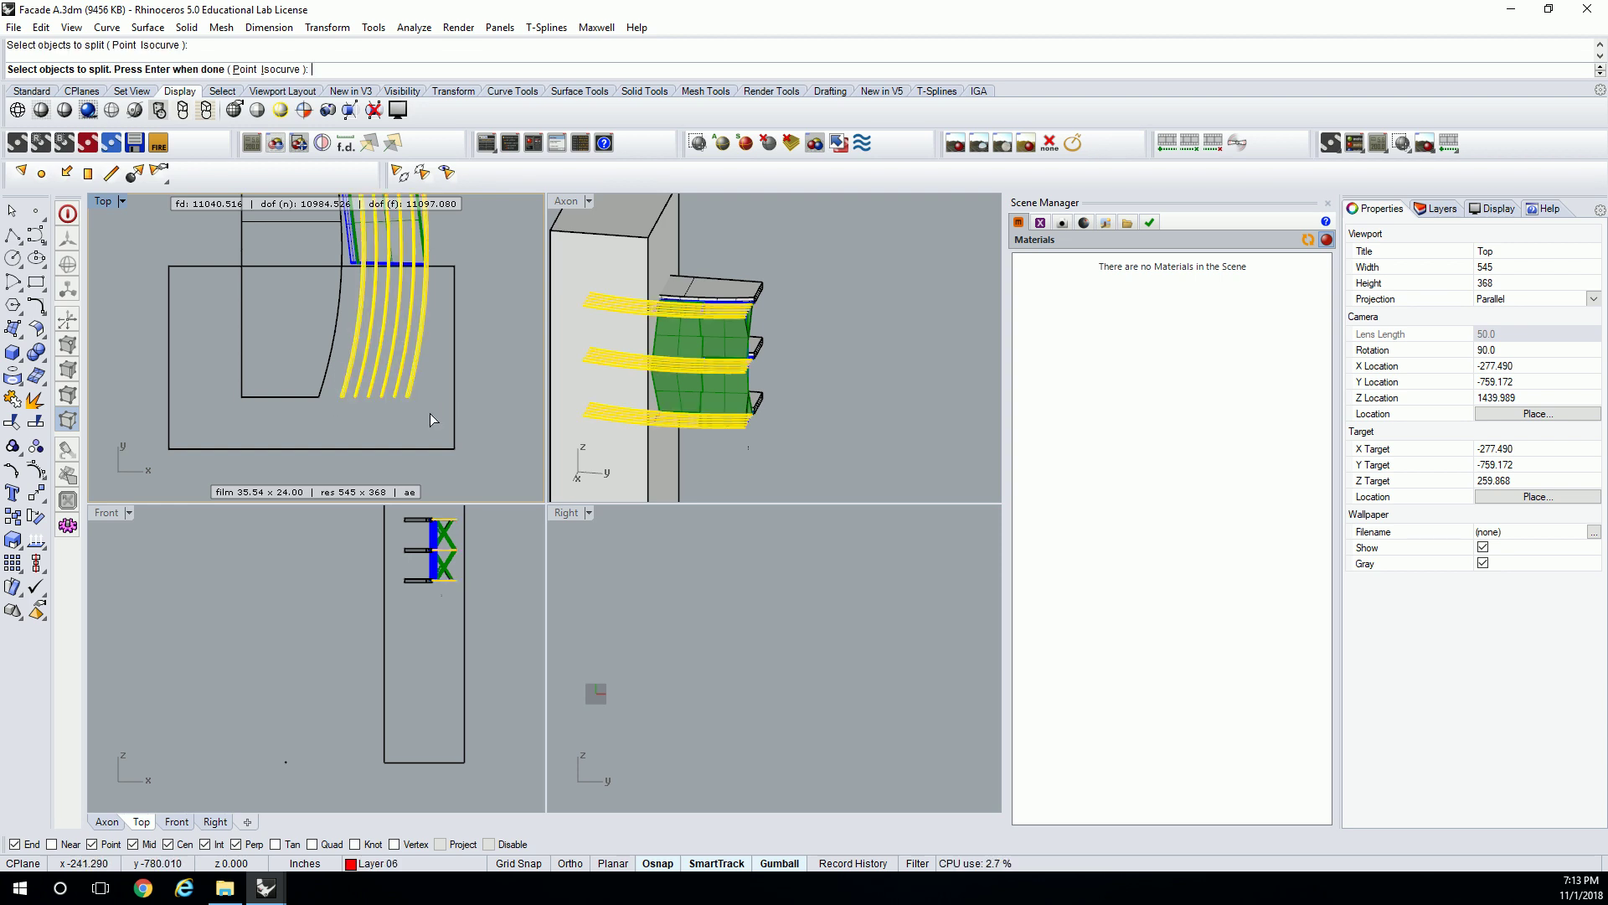
pyautogui.click(454, 390)
pyautogui.press('Return')
pyautogui.press('Return')
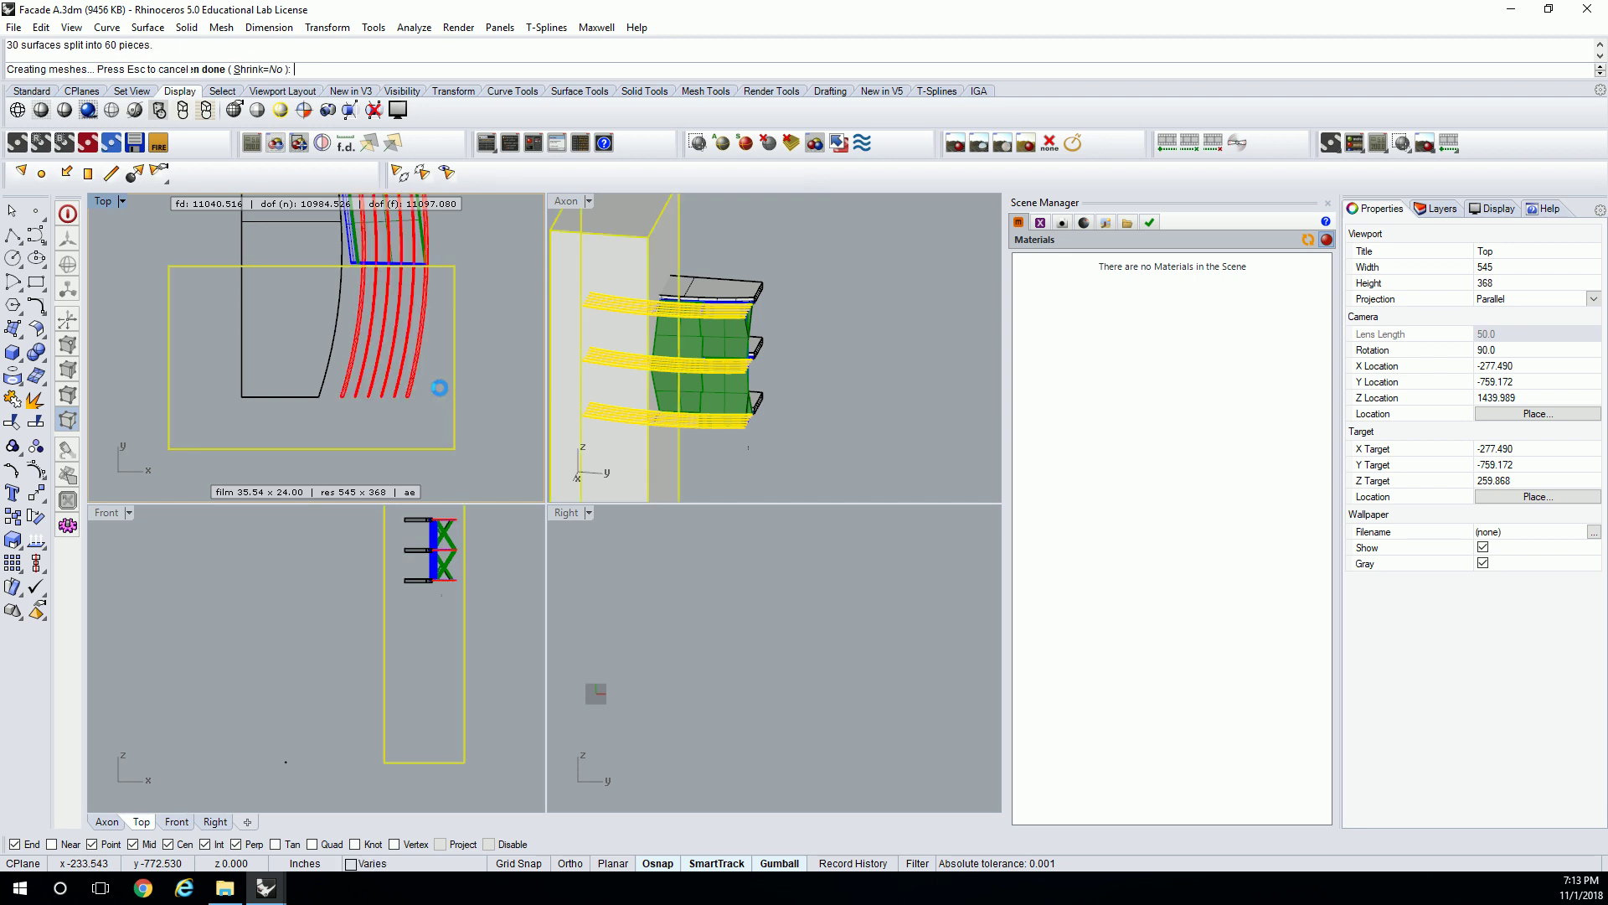
pyautogui.moveTo(439, 409); pyautogui.dragTo(348, 374)
pyautogui.press('Delete')
# Subtract the column from the fins using BooleanDifference.
pyautogui.write('Booleand')
pyautogui.press('Return')
pyautogui.scroll(-2, 733, 263)
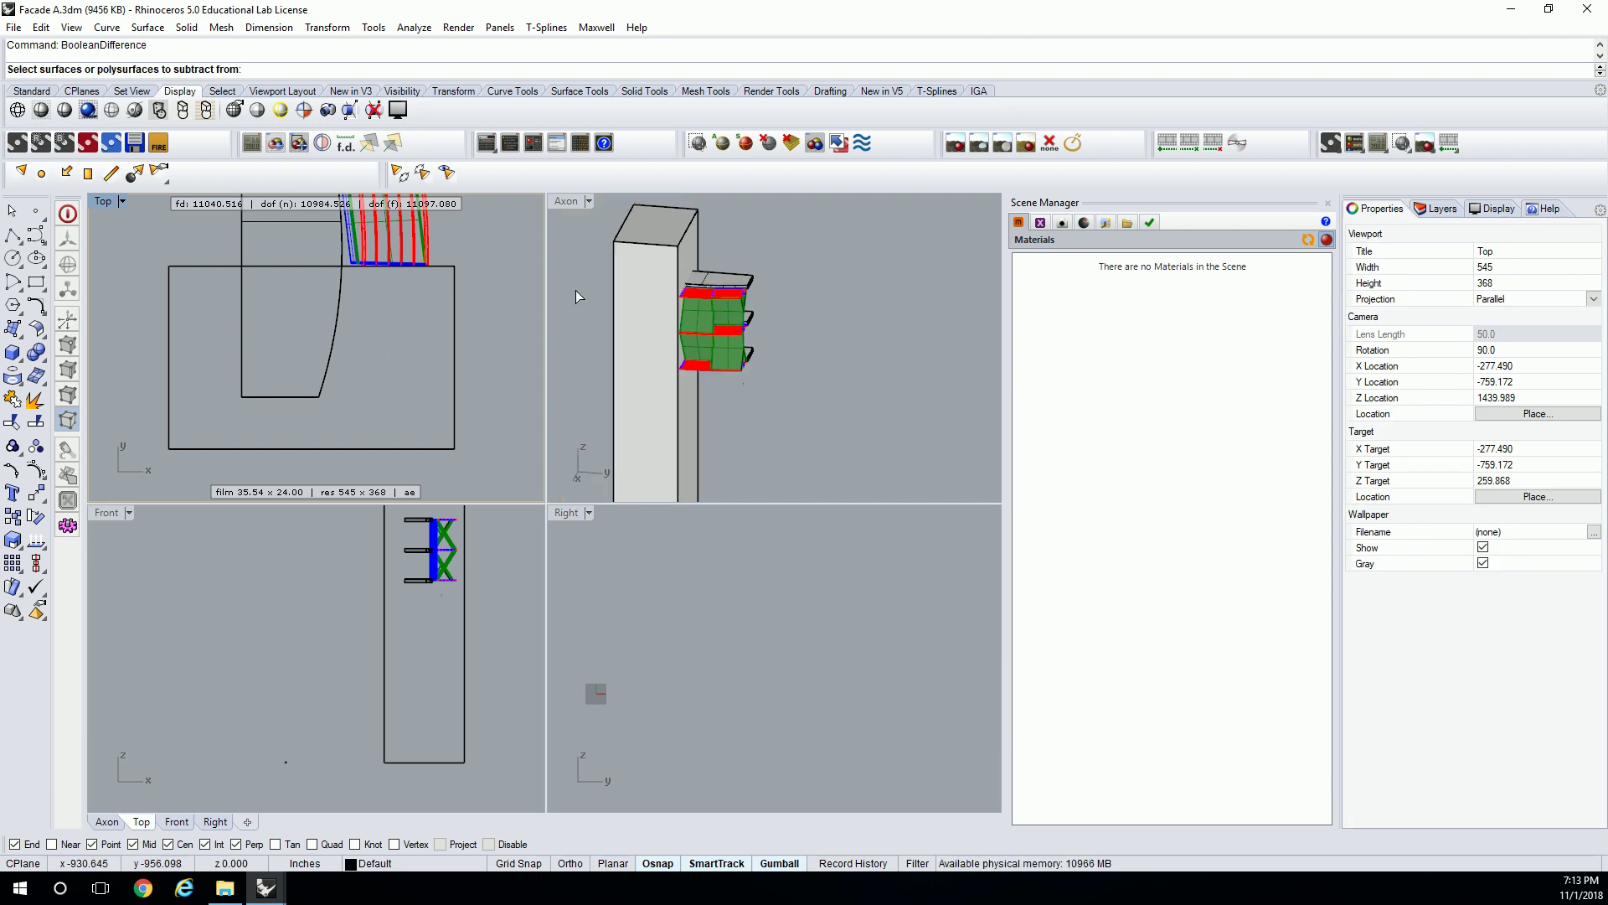
pyautogui.click(242, 366)
pyautogui.press('Return')
pyautogui.click(452, 392)
pyautogui.press('Return')
# Zoom and orbit the Axon view, maximize it, and tilt it to look down on the module.
pyautogui.scroll(2, 751, 298)
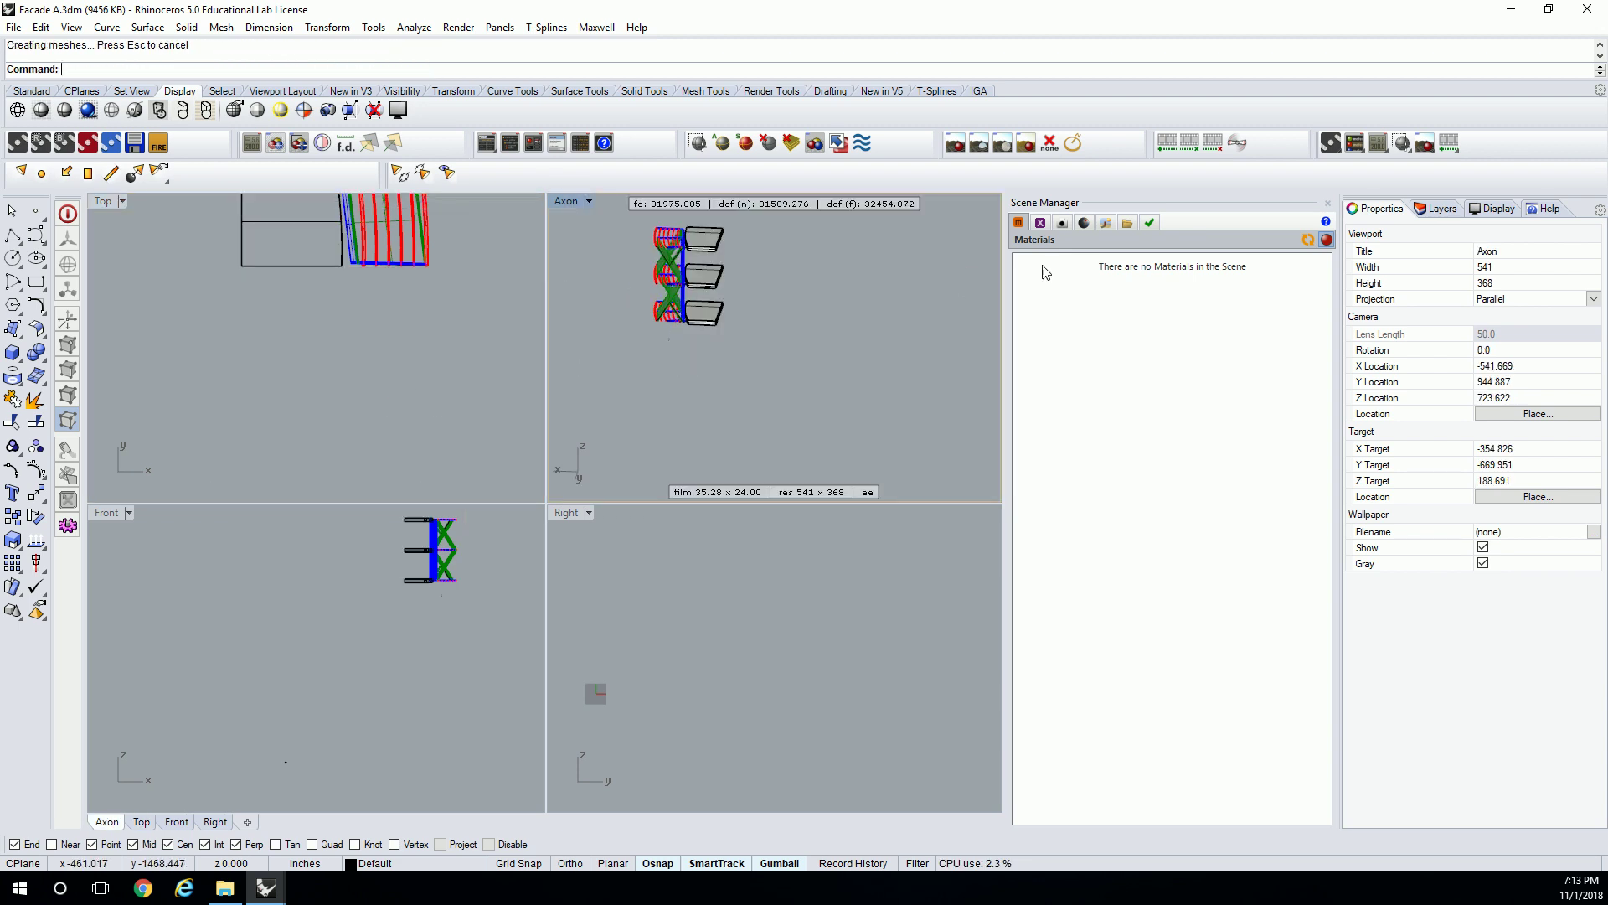
pyautogui.moveTo(752, 297); pyautogui.dragTo(822, 295, button='right')
pyautogui.scroll(-3, 829, 270)
pyautogui.scroll(-2, 769, 335)
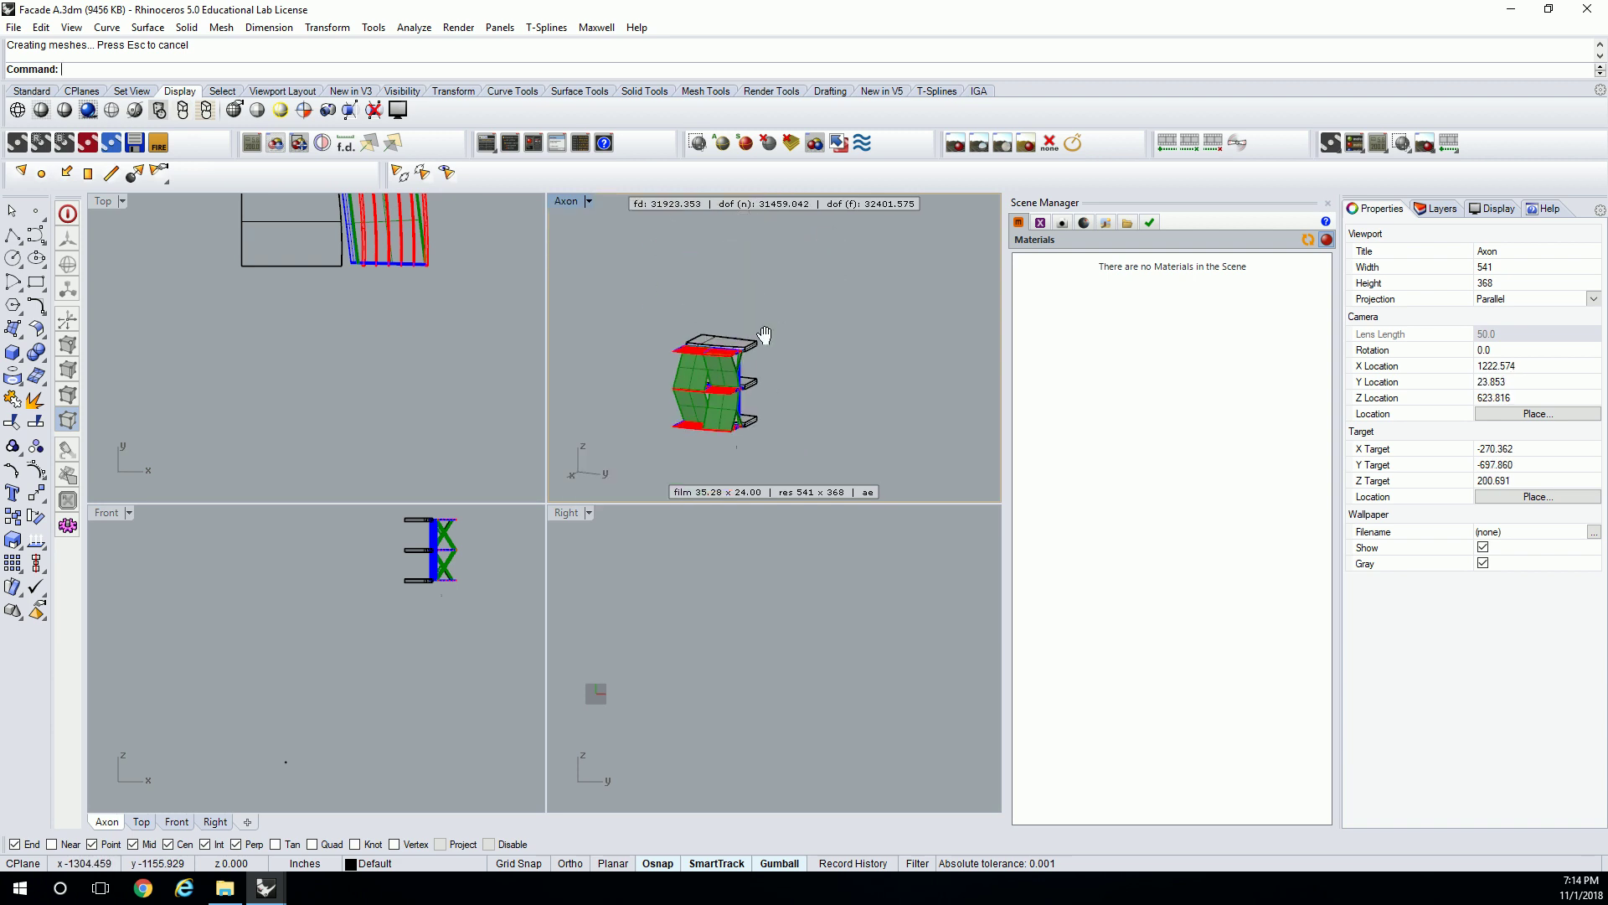
pyautogui.scroll(2, 662, 387)
pyautogui.scroll(-1, 602, 263)
pyautogui.doubleClick(566, 202)
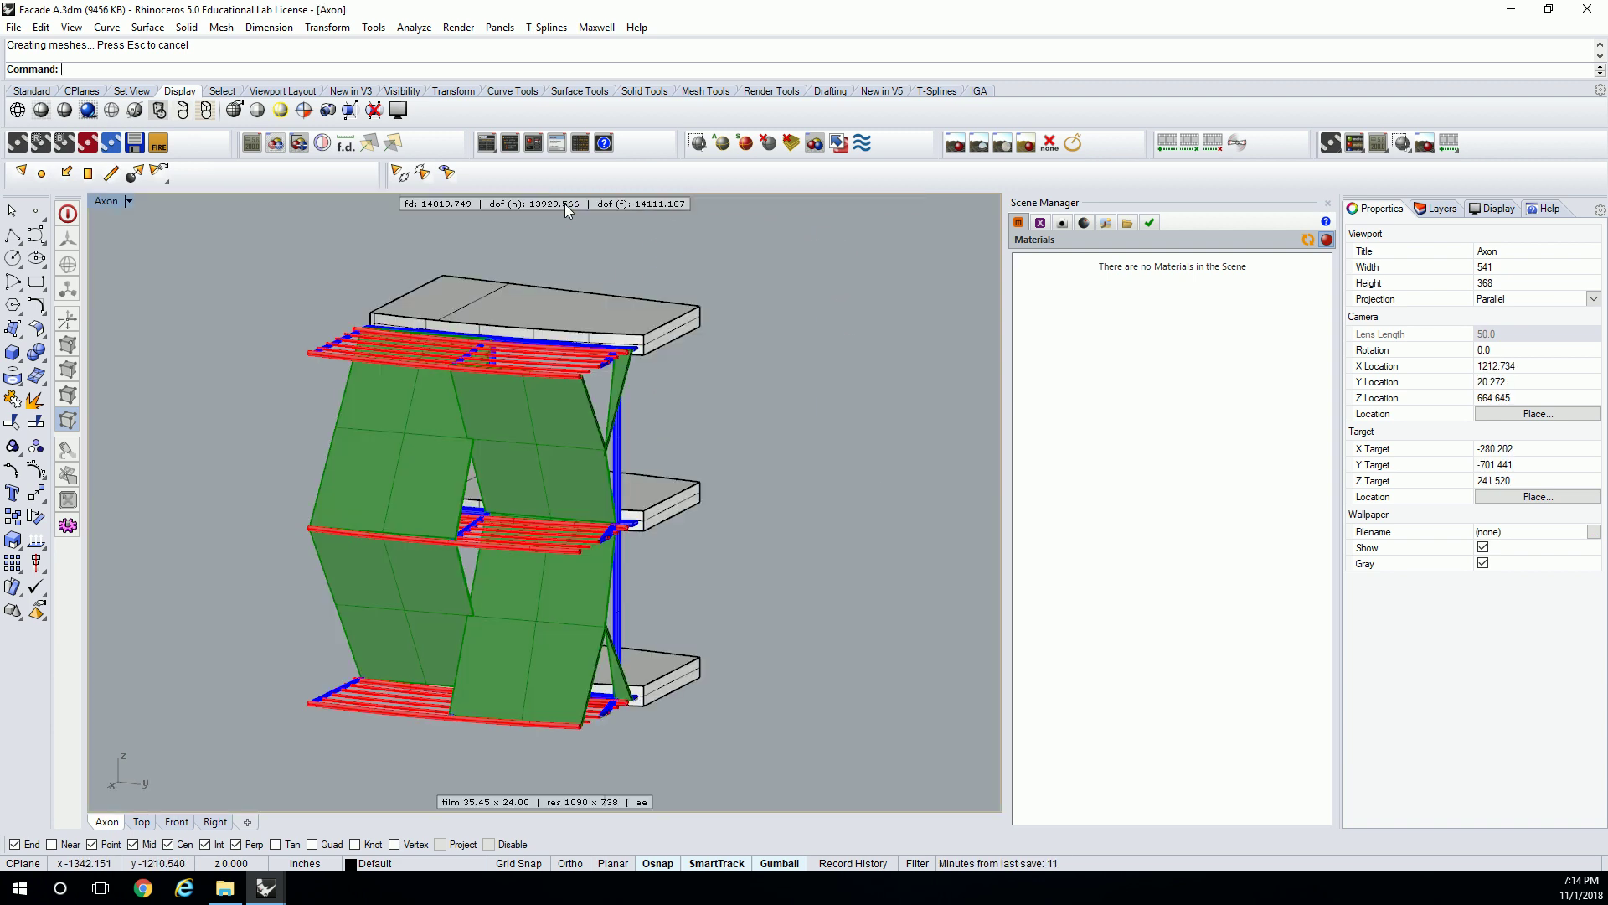
pyautogui.moveTo(680, 423); pyautogui.dragTo(662, 463, button='right')
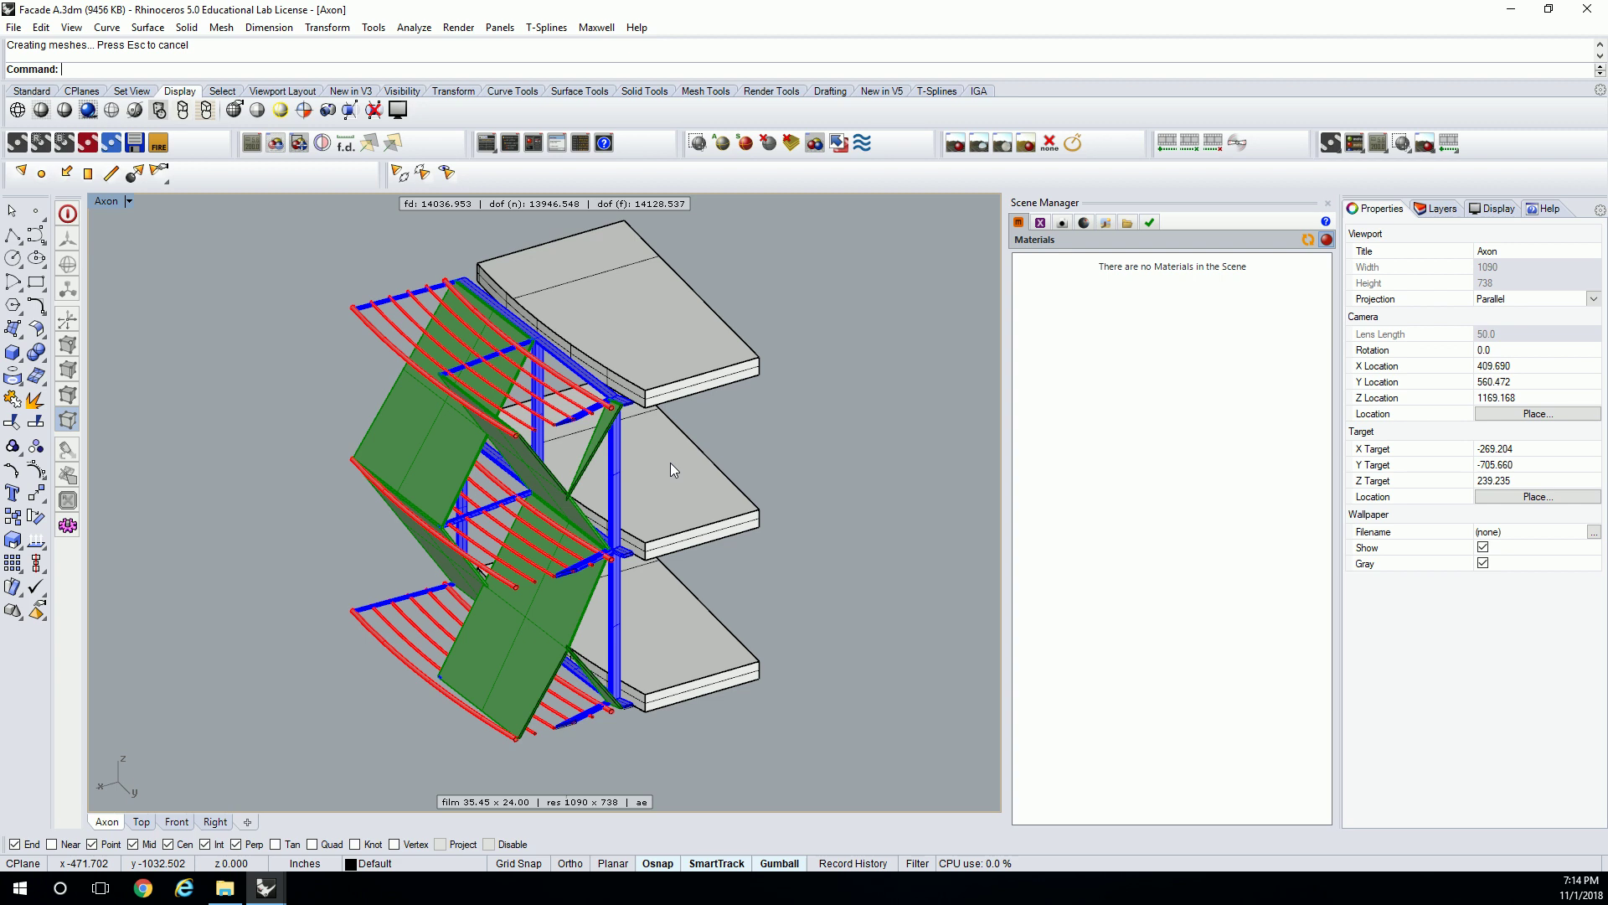
# Save the model as 'Facade A-Exploded Axon.3dm' with Save As.
pyautogui.click(13, 28)
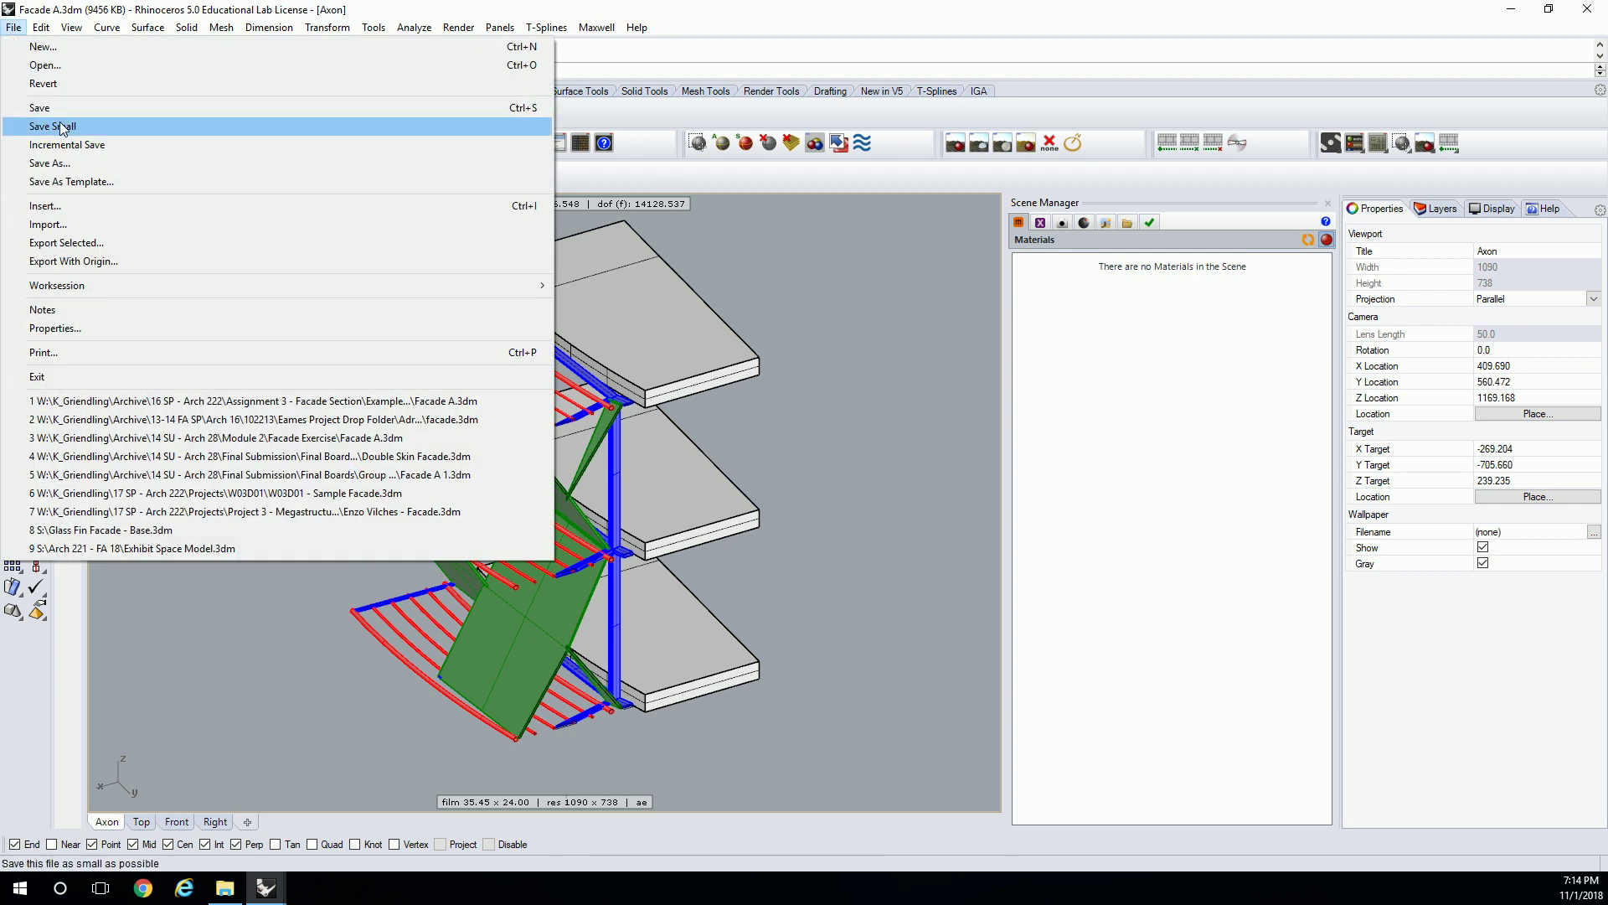
pyautogui.click(50, 164)
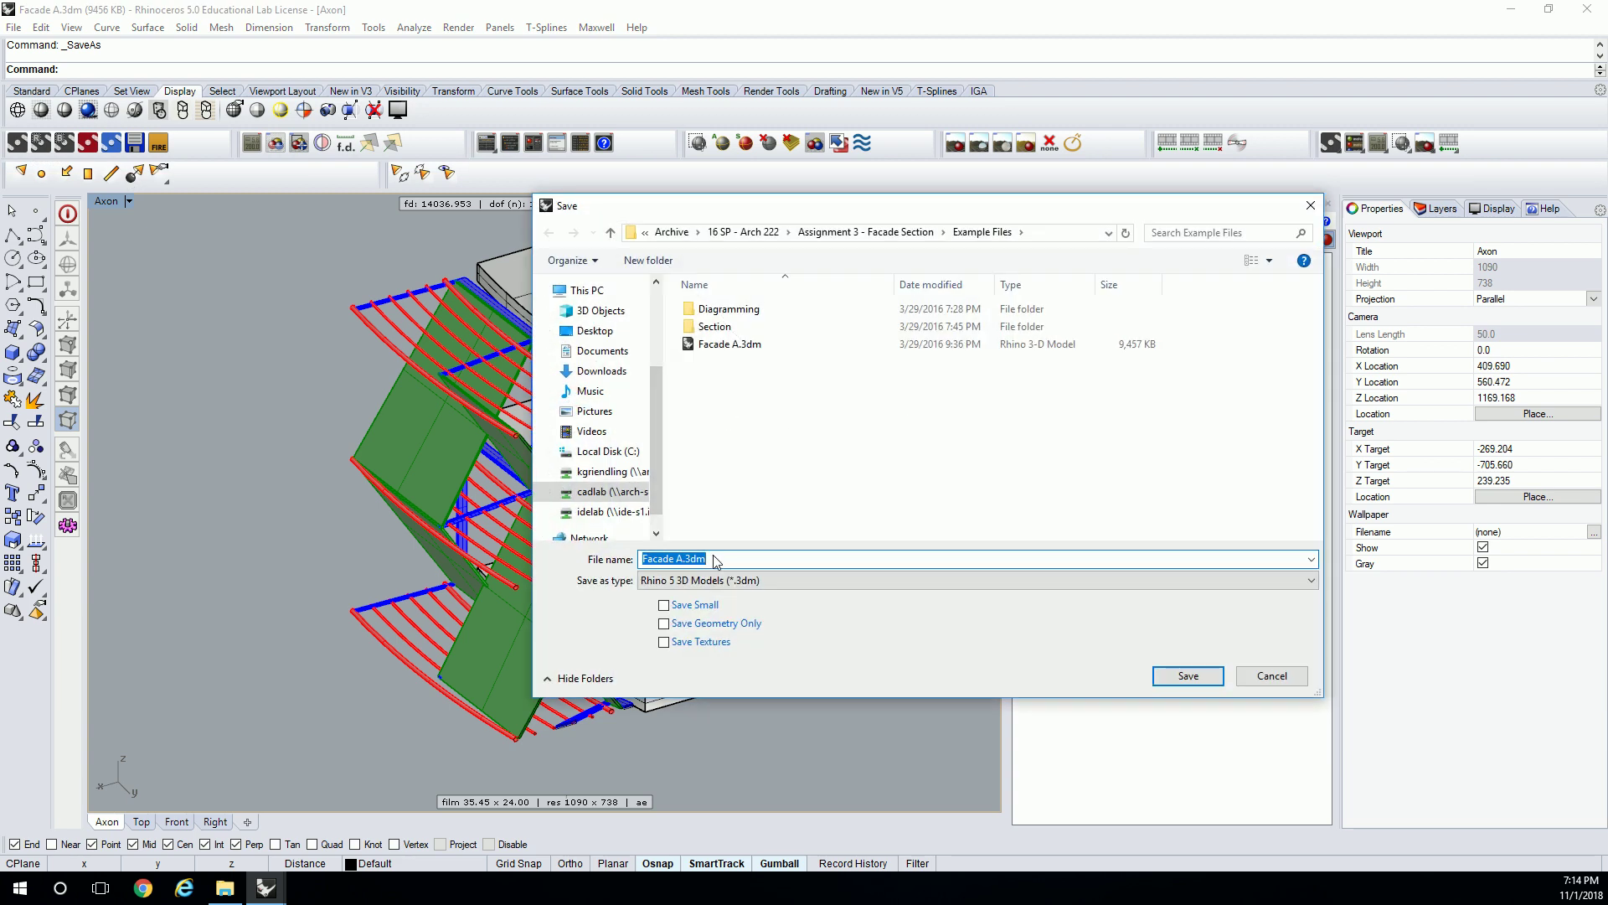
pyautogui.click(680, 557)
pyautogui.write('-')
pyautogui.write('Exploded Axo')
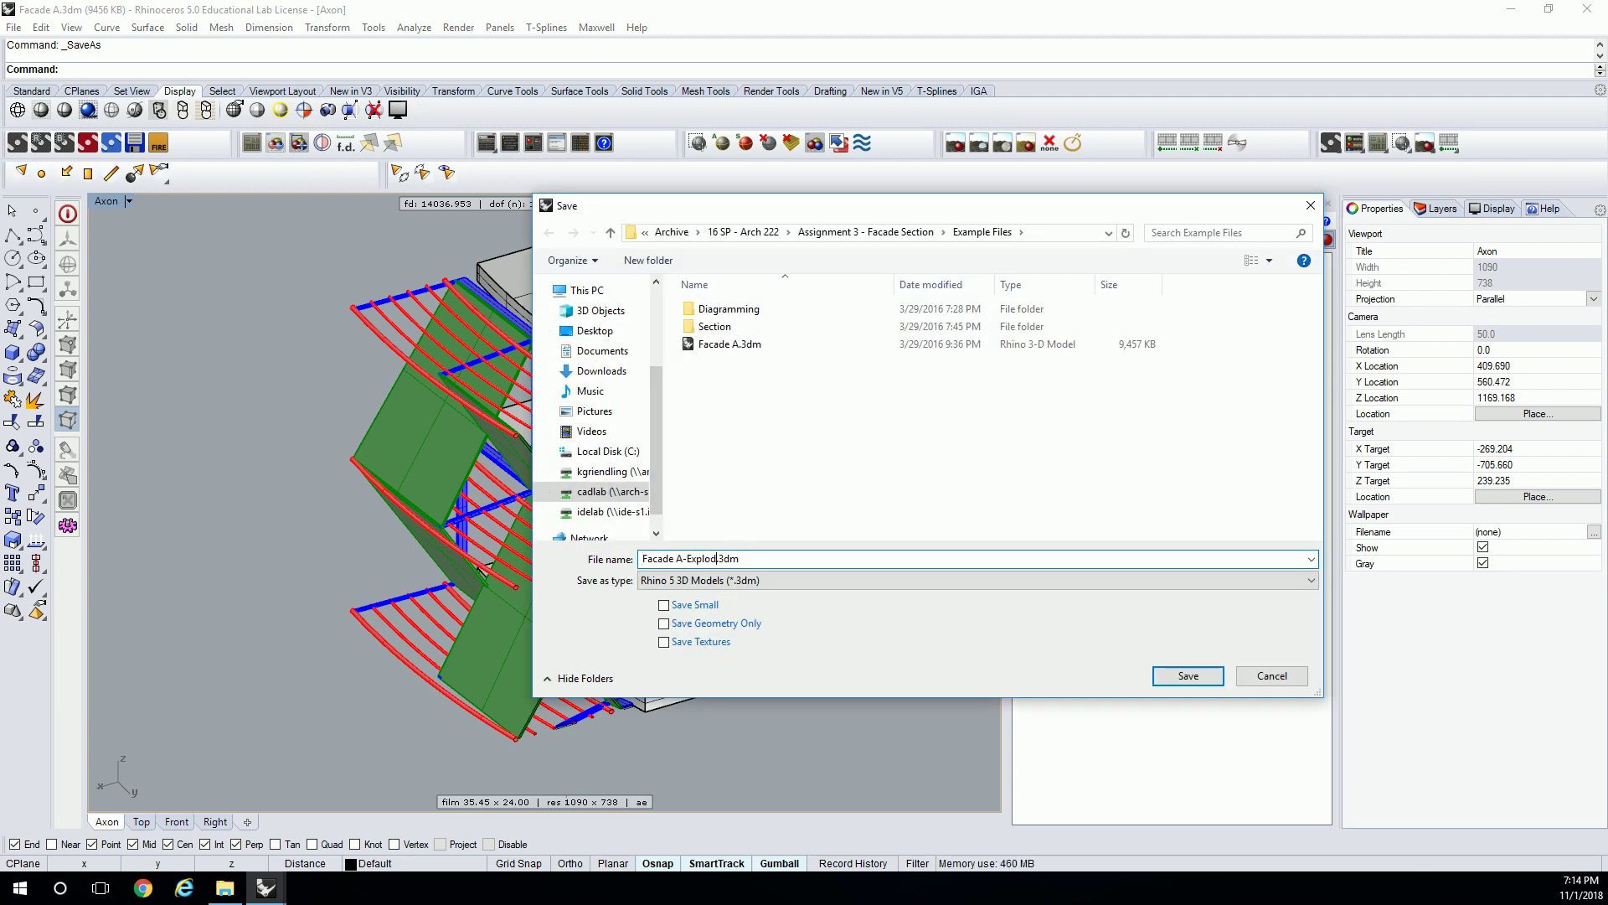
pyautogui.write('n')
pyautogui.press('Return')
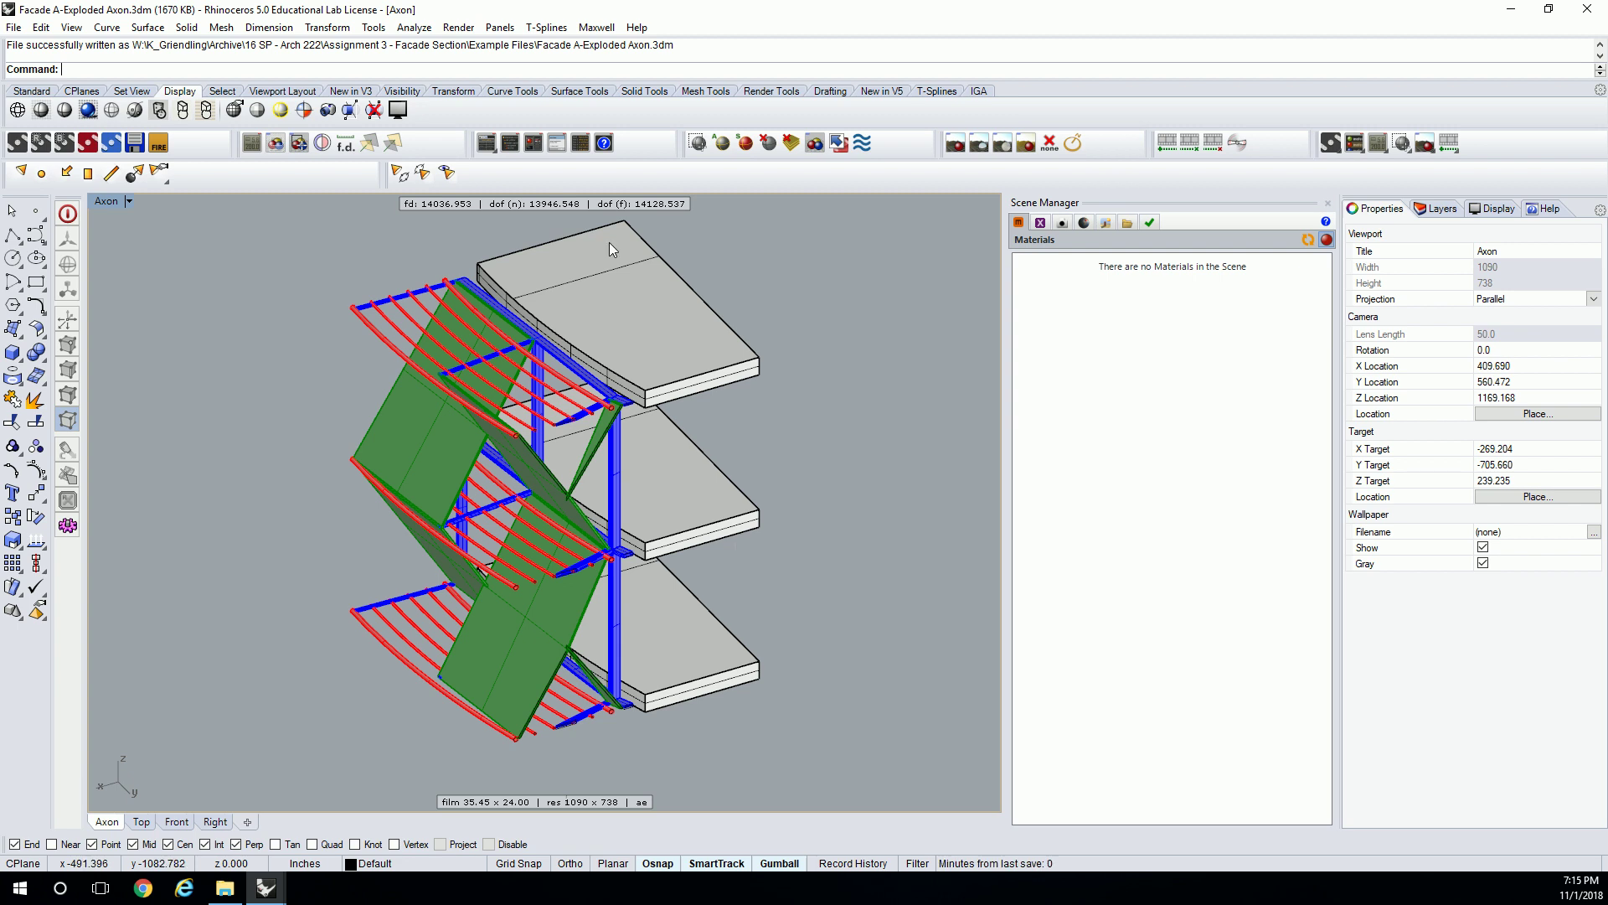
# Orbit the Axon view to a new angle around the facade module.
pyautogui.moveTo(736, 543); pyautogui.dragTo(595, 399, button='right')
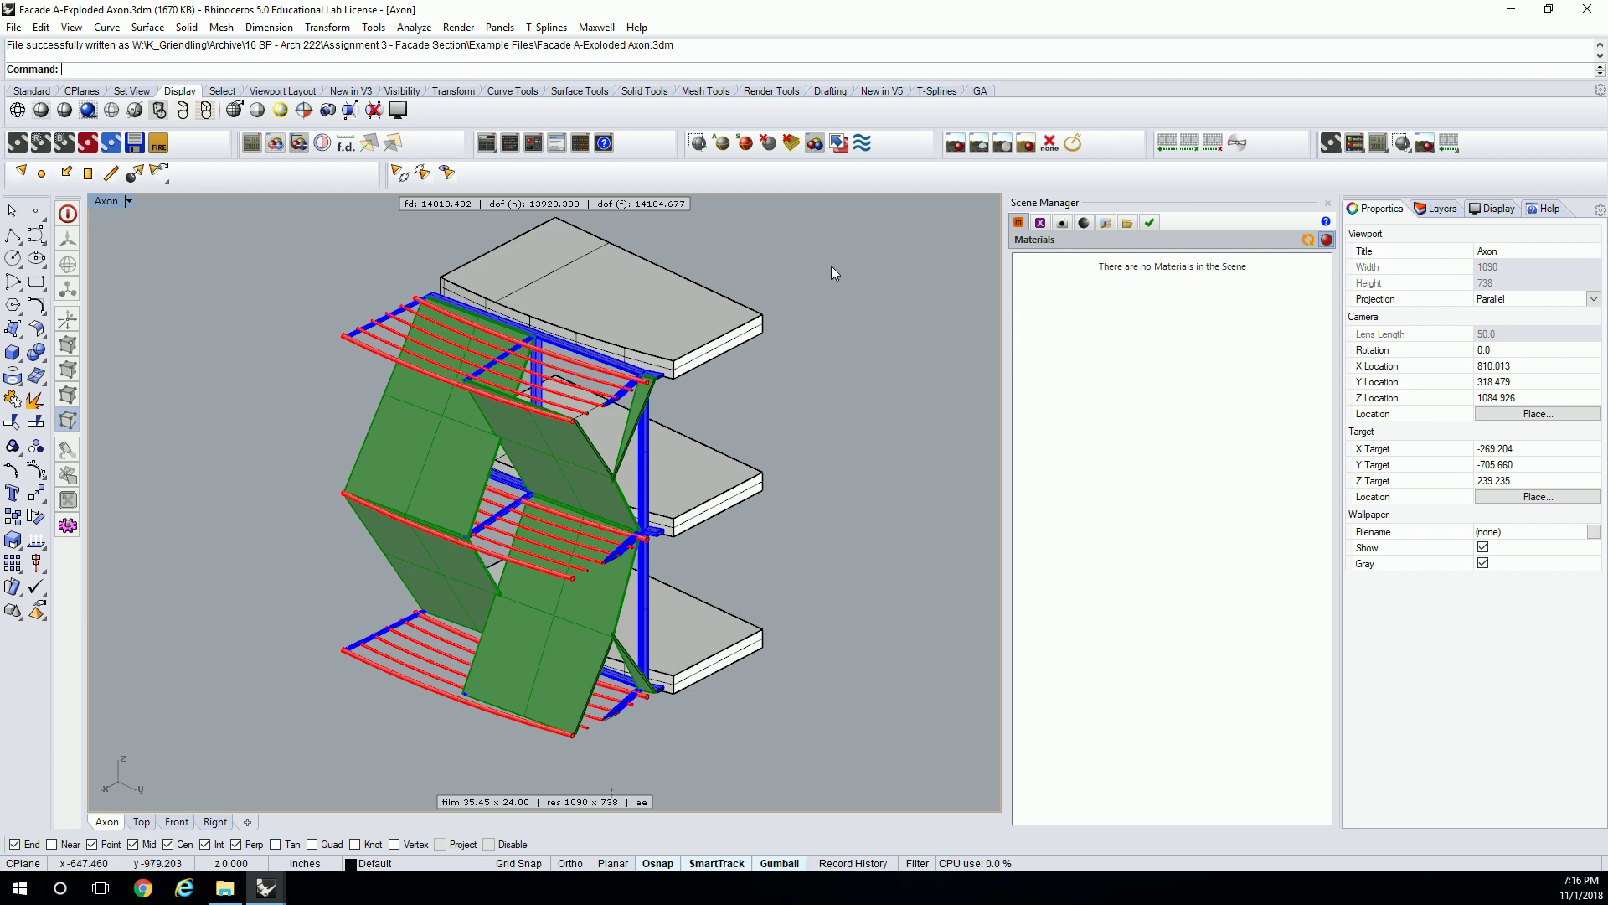
# Keep the Axon projection set to Parallel and zoom to frame the whole module.
pyautogui.click(1593, 300)
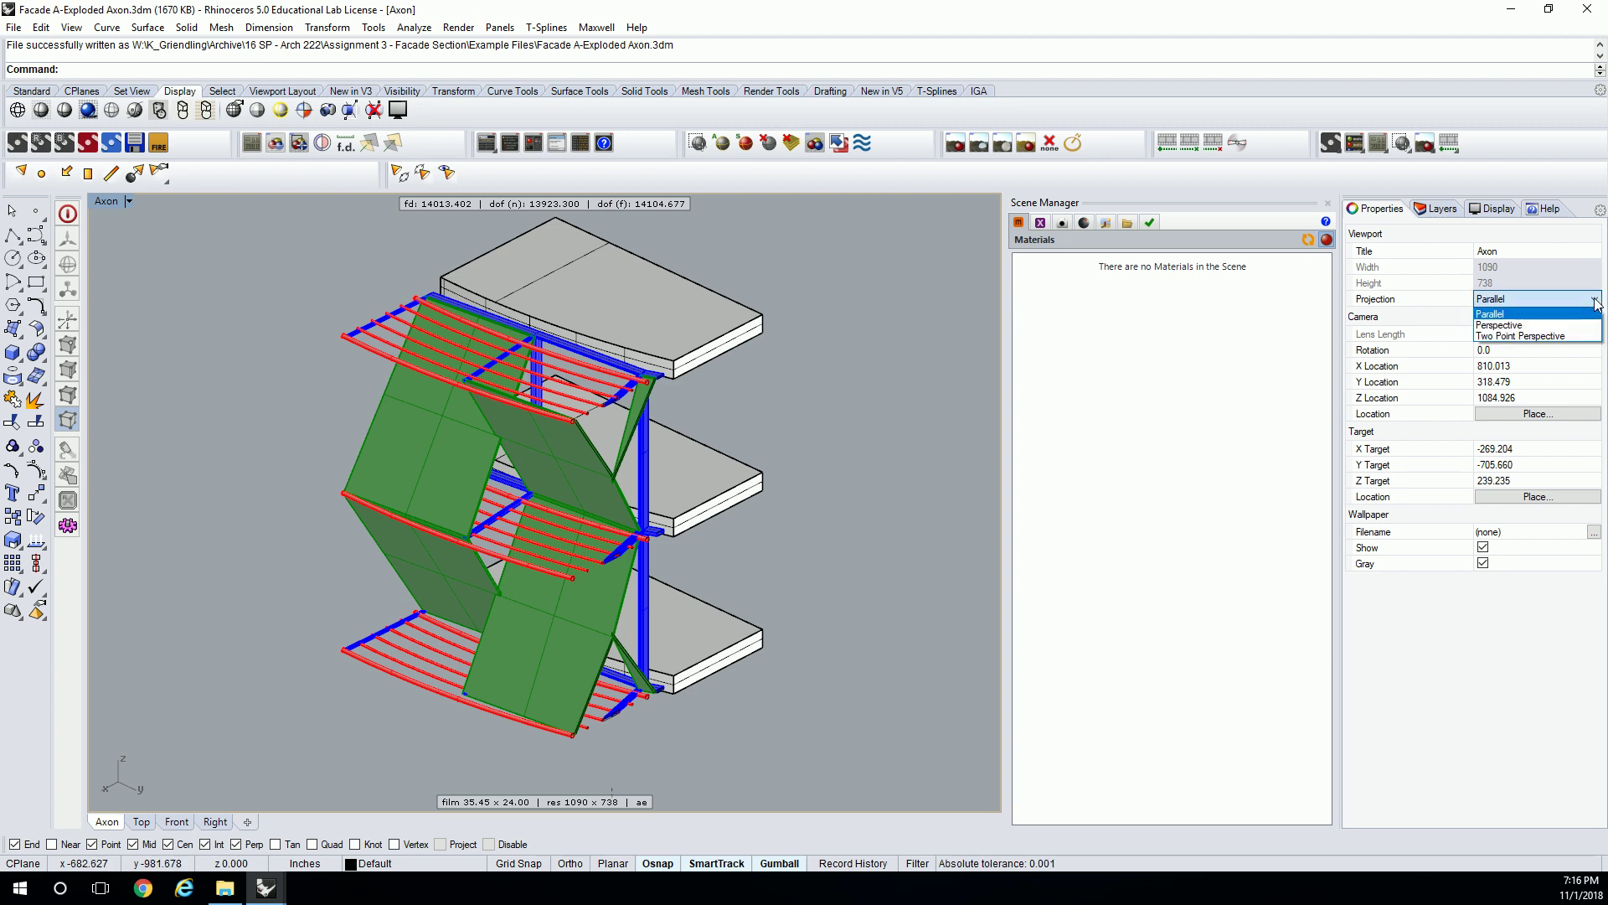
pyautogui.click(1499, 314)
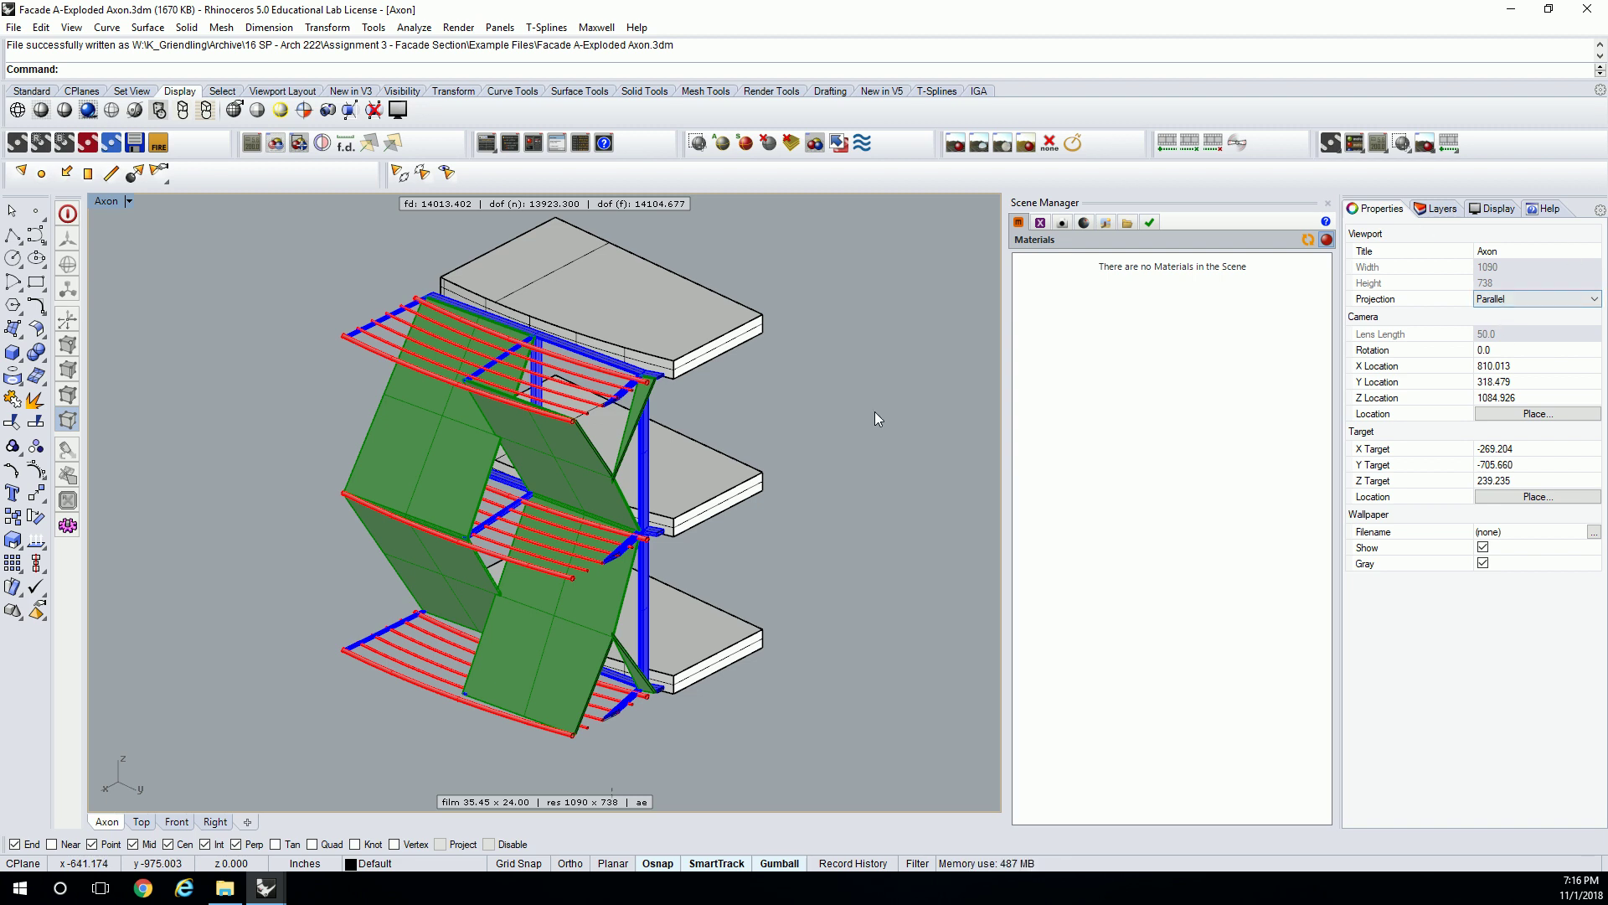
pyautogui.scroll(2, 640, 356)
pyautogui.scroll(-1, 640, 356)
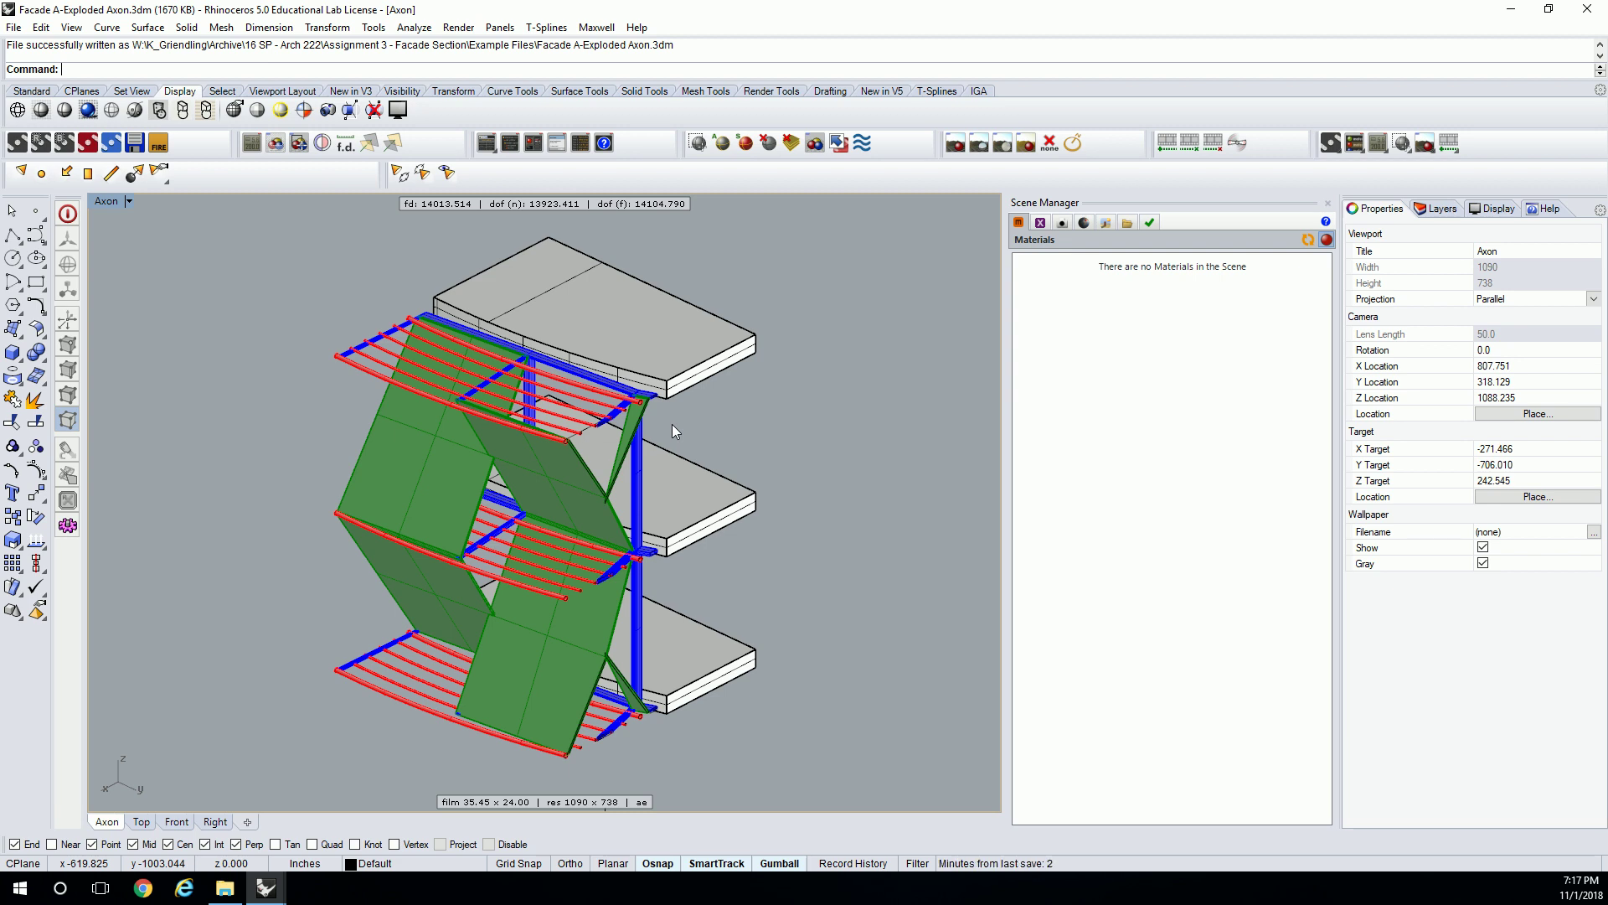
pyautogui.scroll(-1, 671, 427)
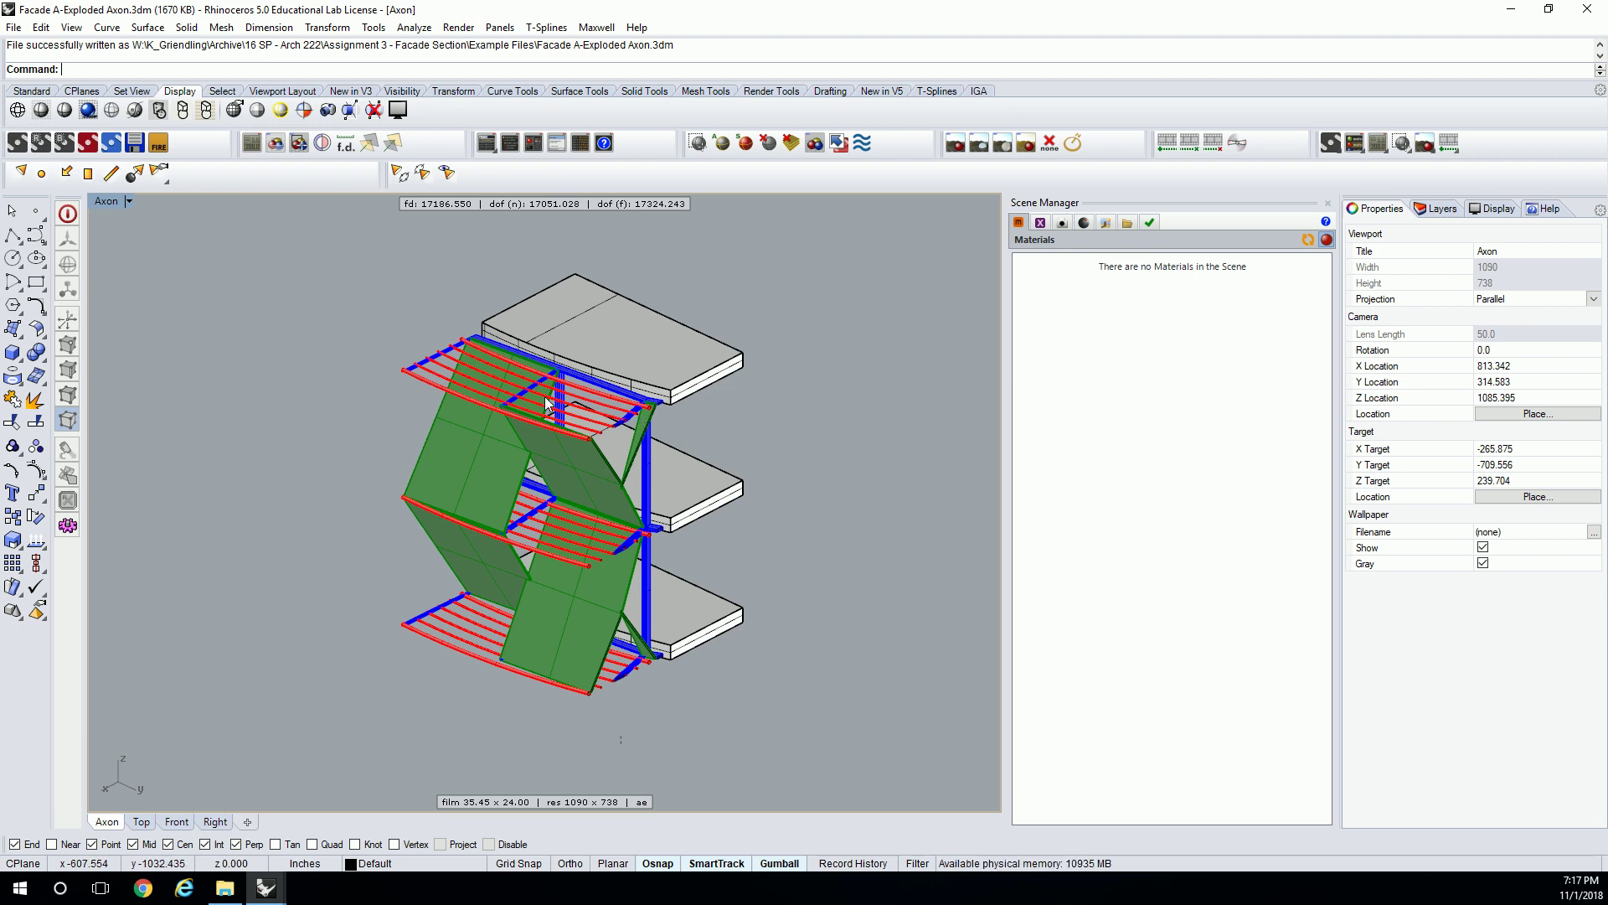
pyautogui.click(107, 202)
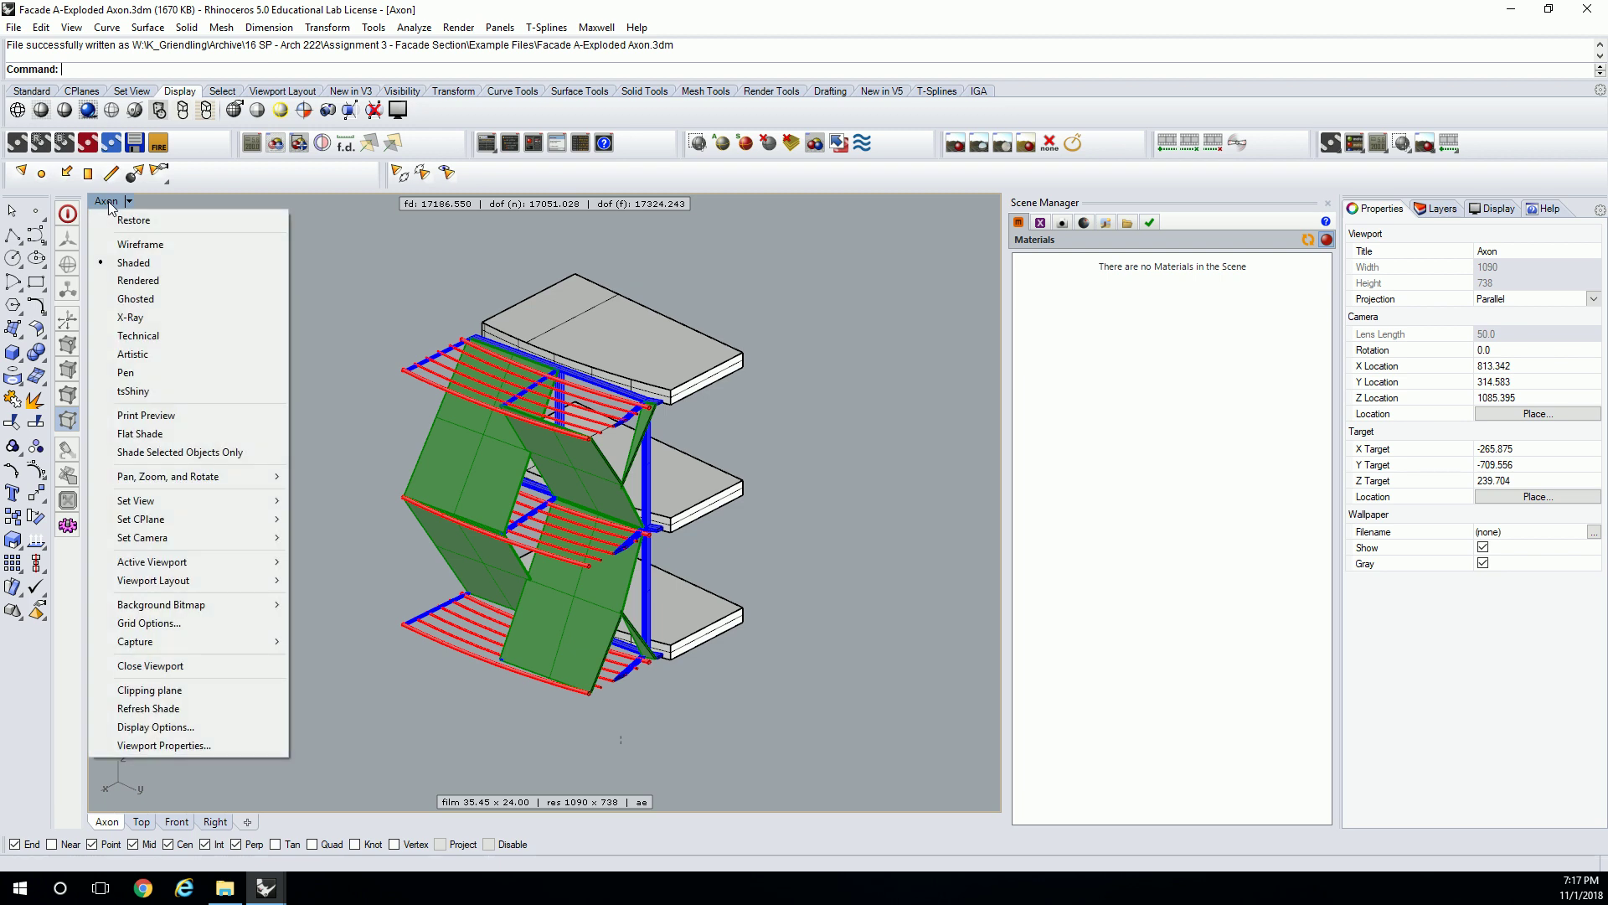
pyautogui.moveTo(178, 506)
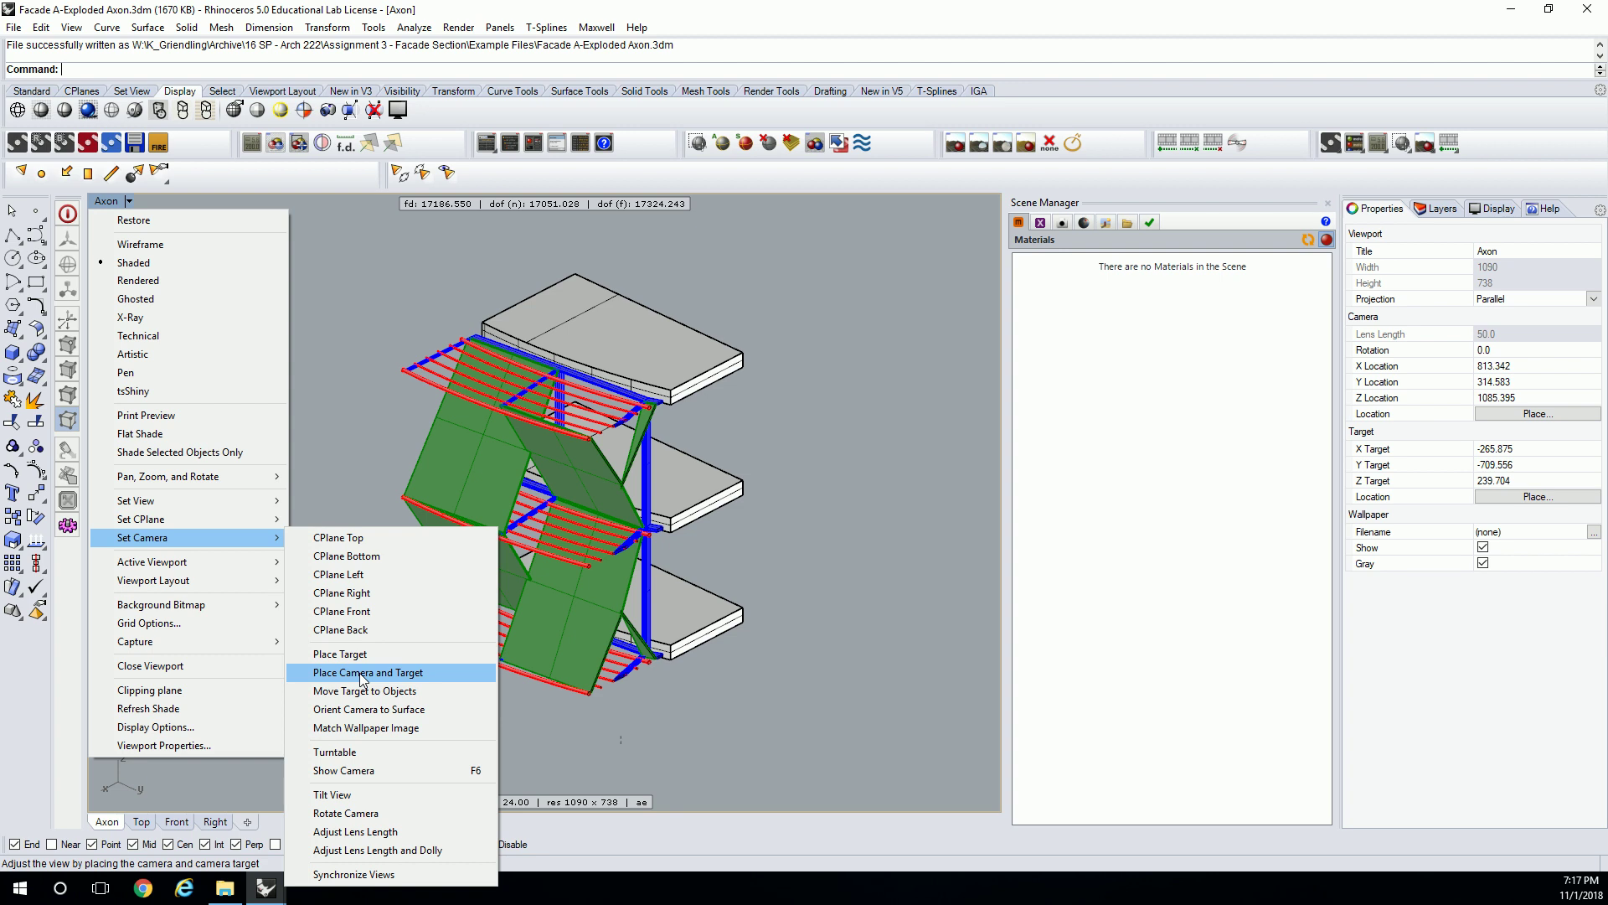
pyautogui.press('Escape')
pyautogui.press('Escape')
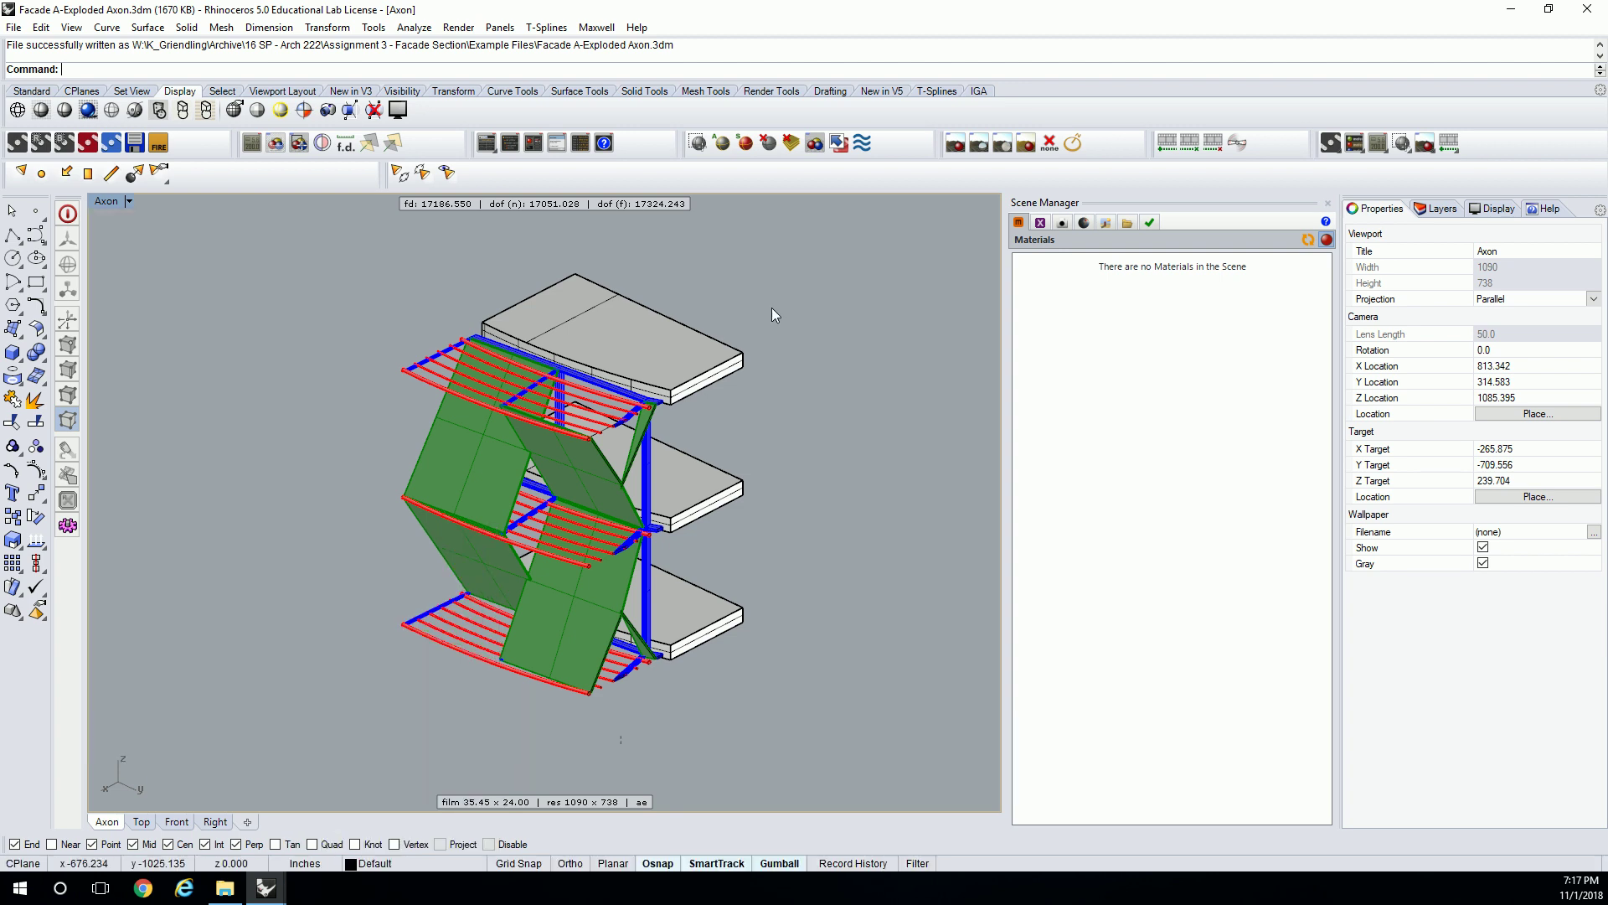
# Return to the four-viewport layout and zoom into the Front view beside the facade section.
pyautogui.moveTo(499, 634); pyautogui.dragTo(695, 658, button='right')
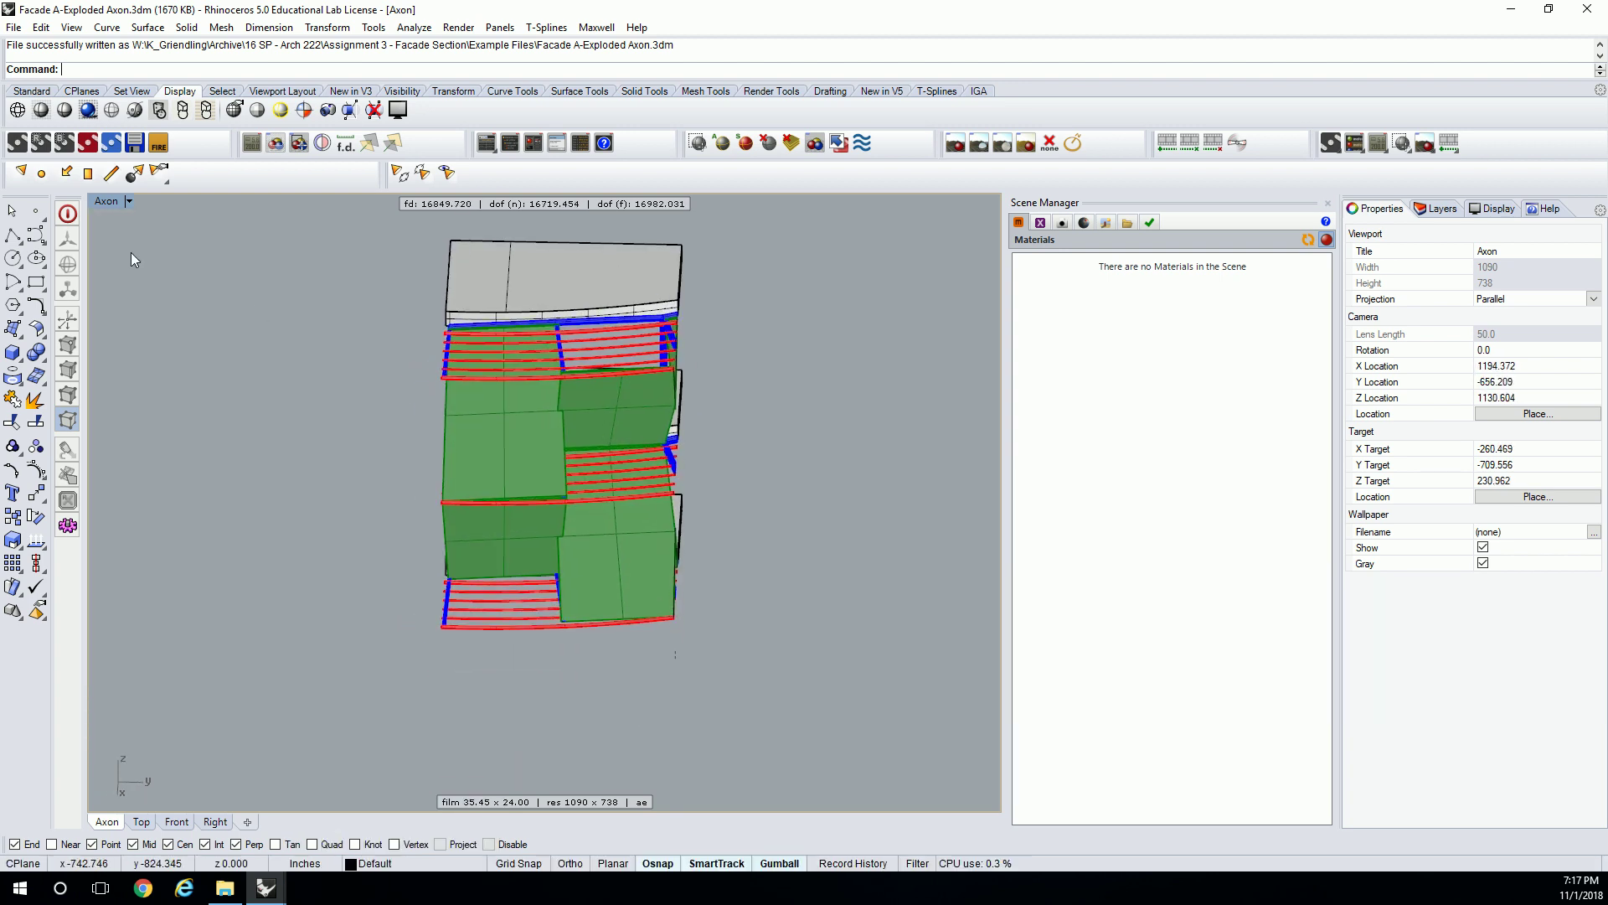
pyautogui.doubleClick(107, 201)
pyautogui.click(425, 288)
pyautogui.scroll(5, 412, 300)
pyautogui.click(340, 623)
pyautogui.scroll(5, 338, 626)
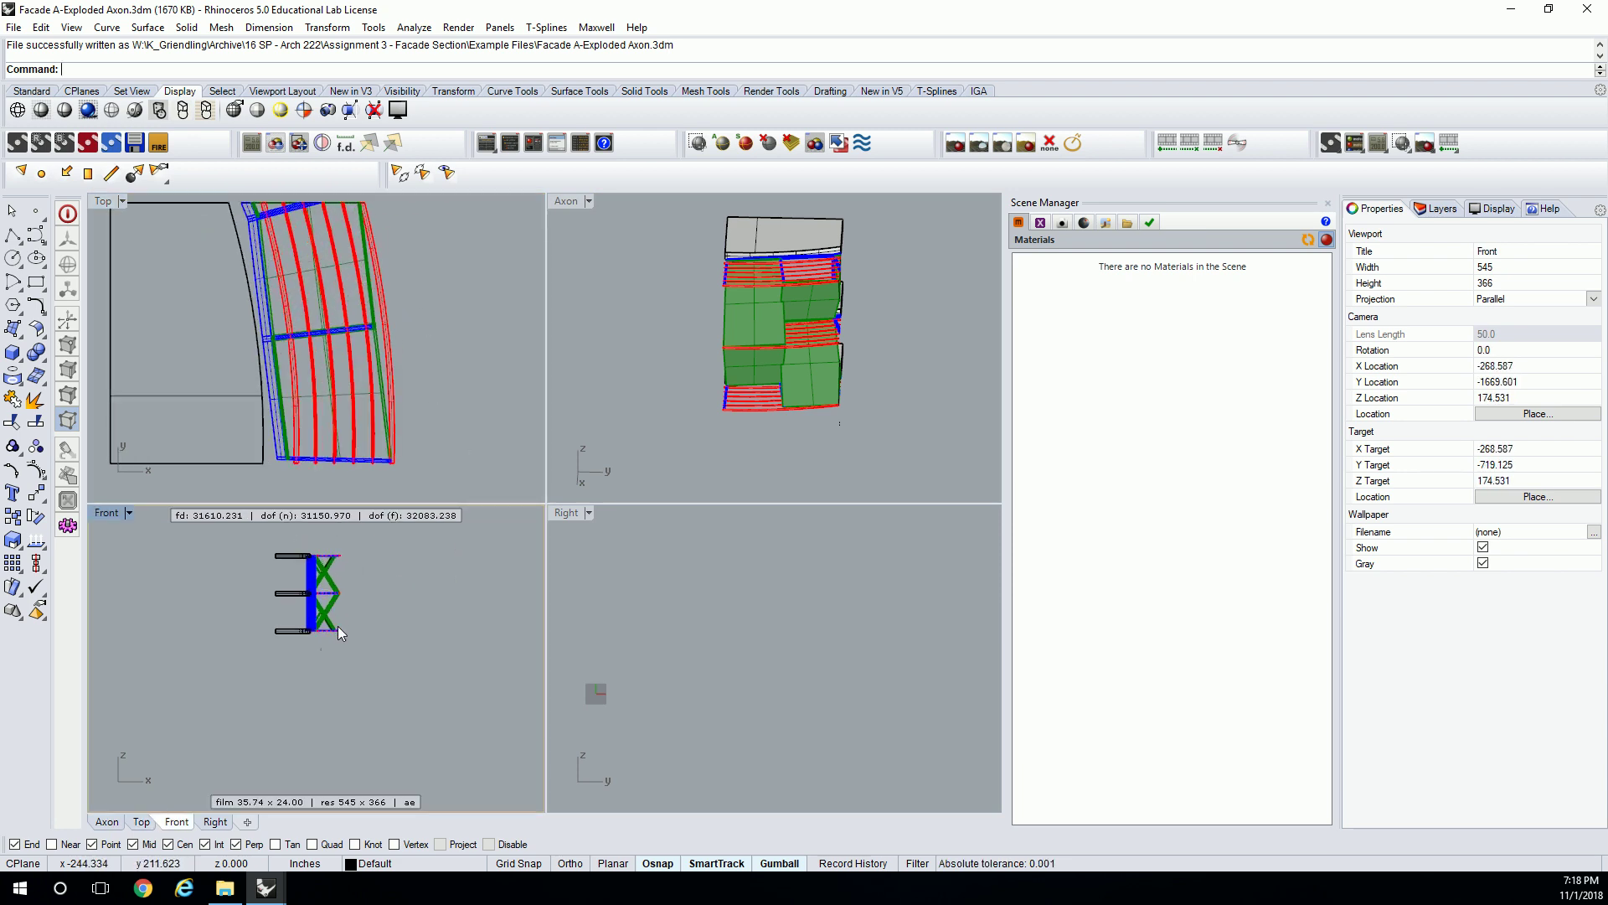
pyautogui.scroll(5, 315, 596)
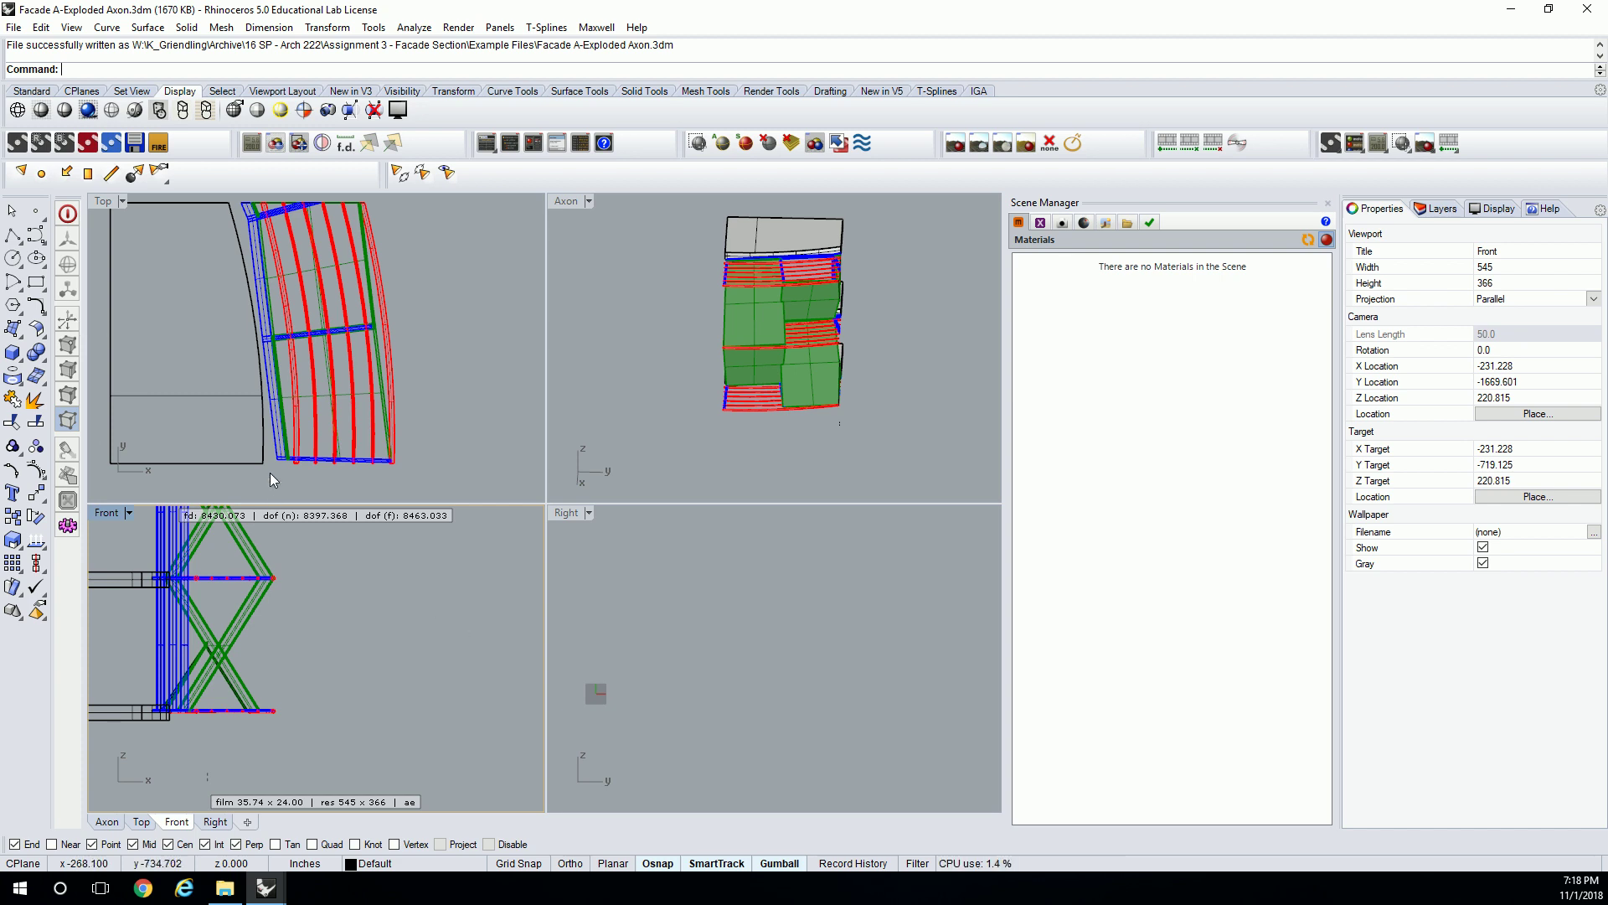
# Draw a small corner-to-corner square beside the section in the Front view.
pyautogui.click(37, 285)
pyautogui.click(347, 711)
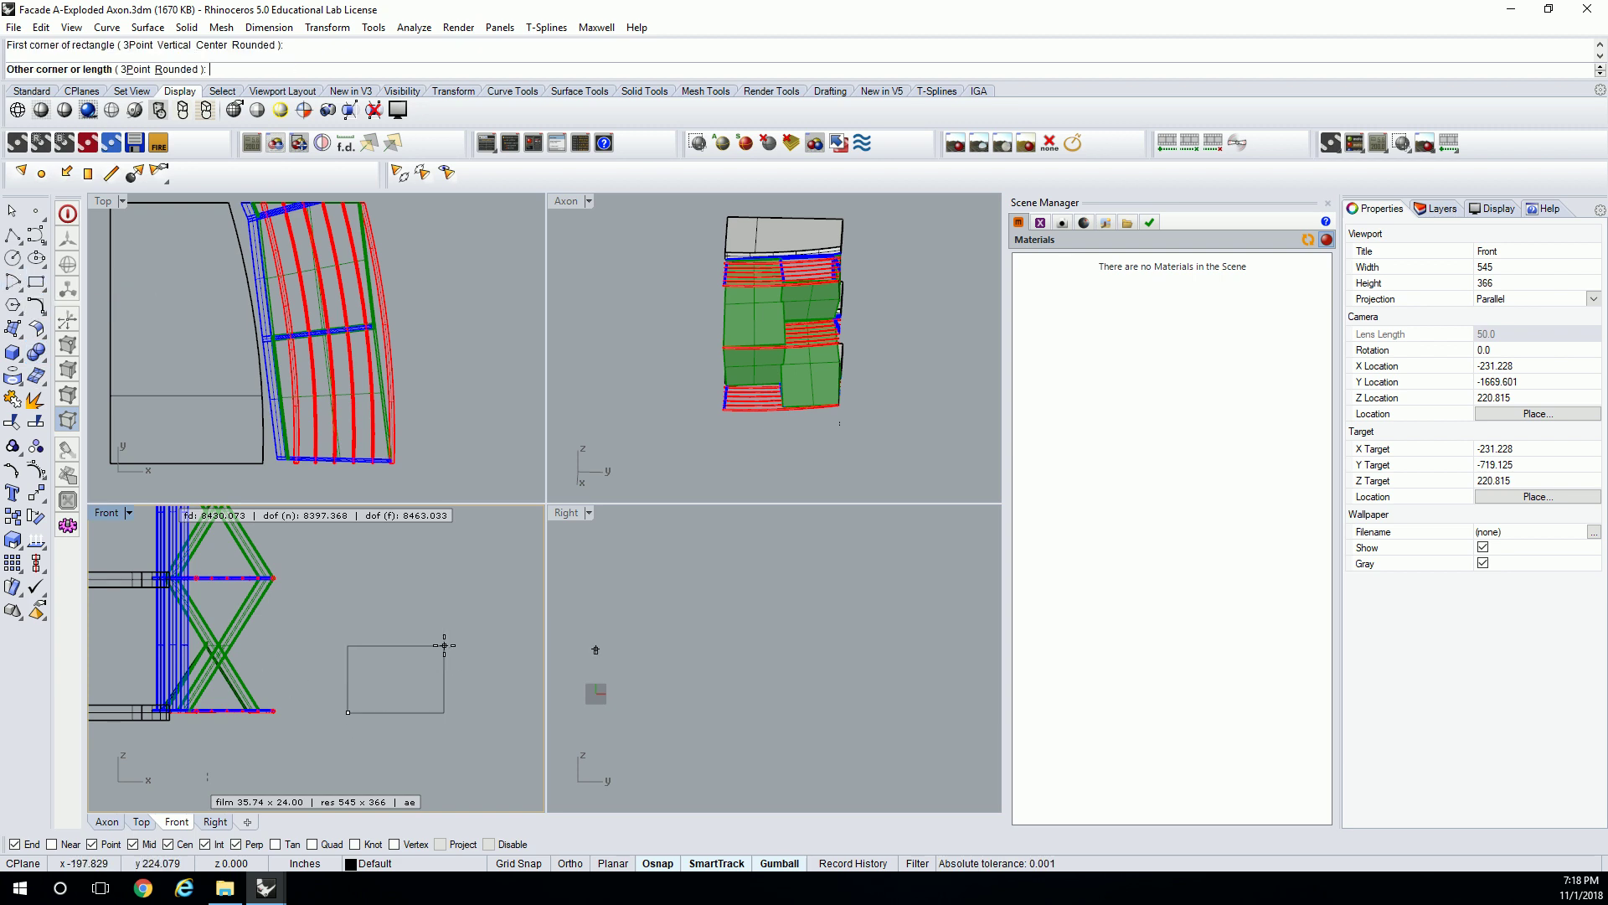
pyautogui.click(407, 655)
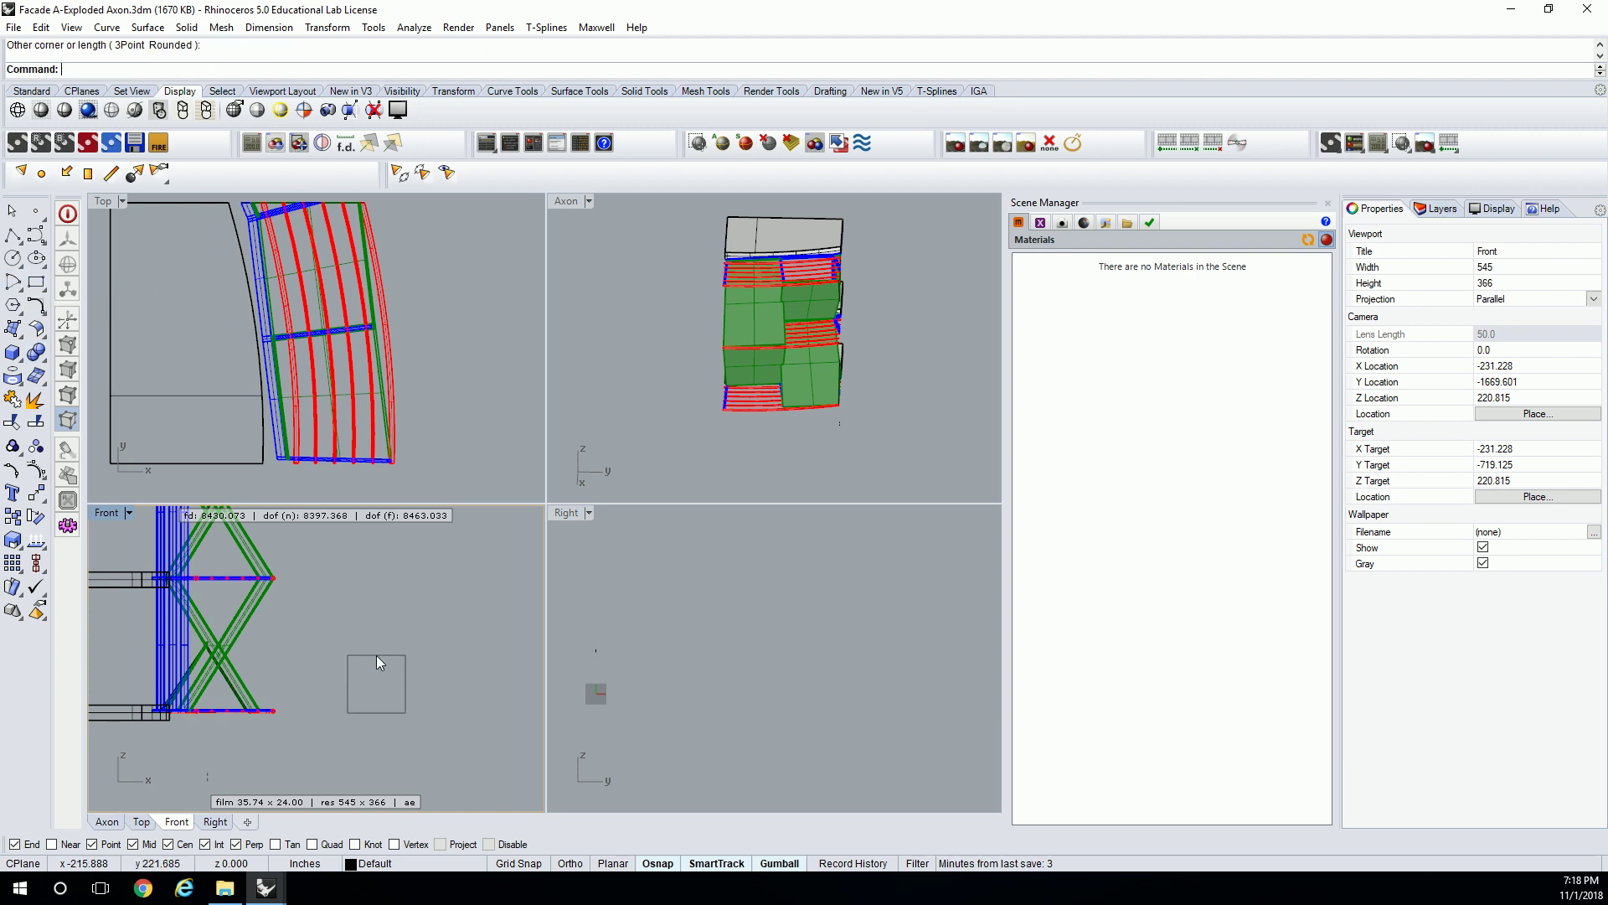
# Draw a diagonal line from the square's lower-left to its upper-right corner, discarding a misplaced trial line.
pyautogui.write('line')
pyautogui.press('Return')
pyautogui.click(376, 655)
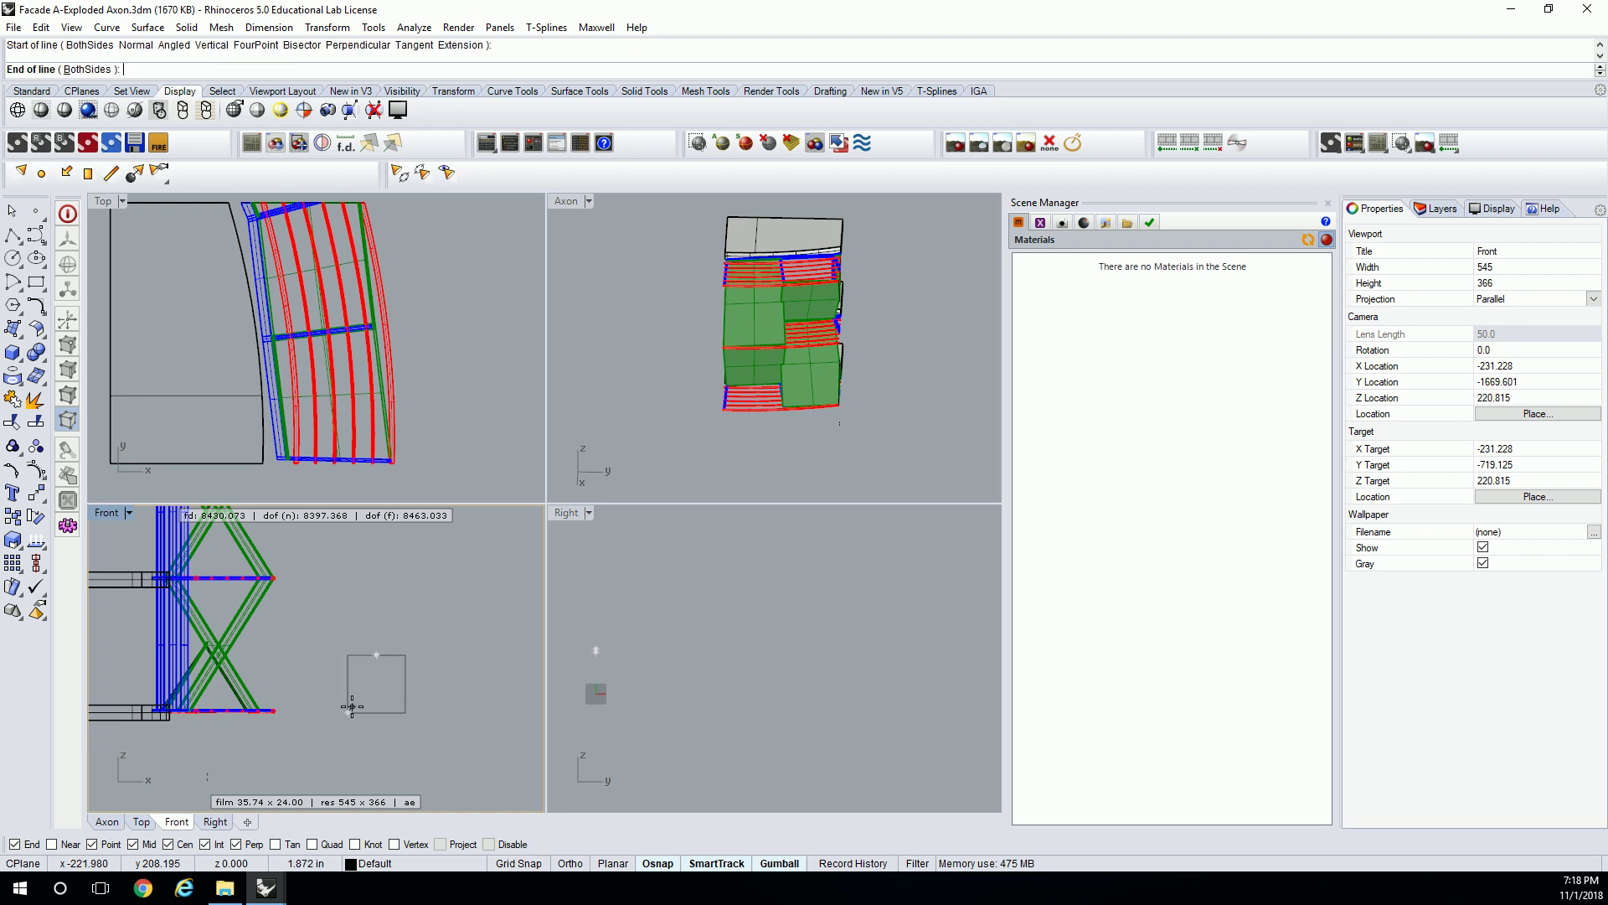
pyautogui.click(437, 657)
pyautogui.hotkey('ctrl', 'z')
pyautogui.press('Return')
pyautogui.click(351, 707)
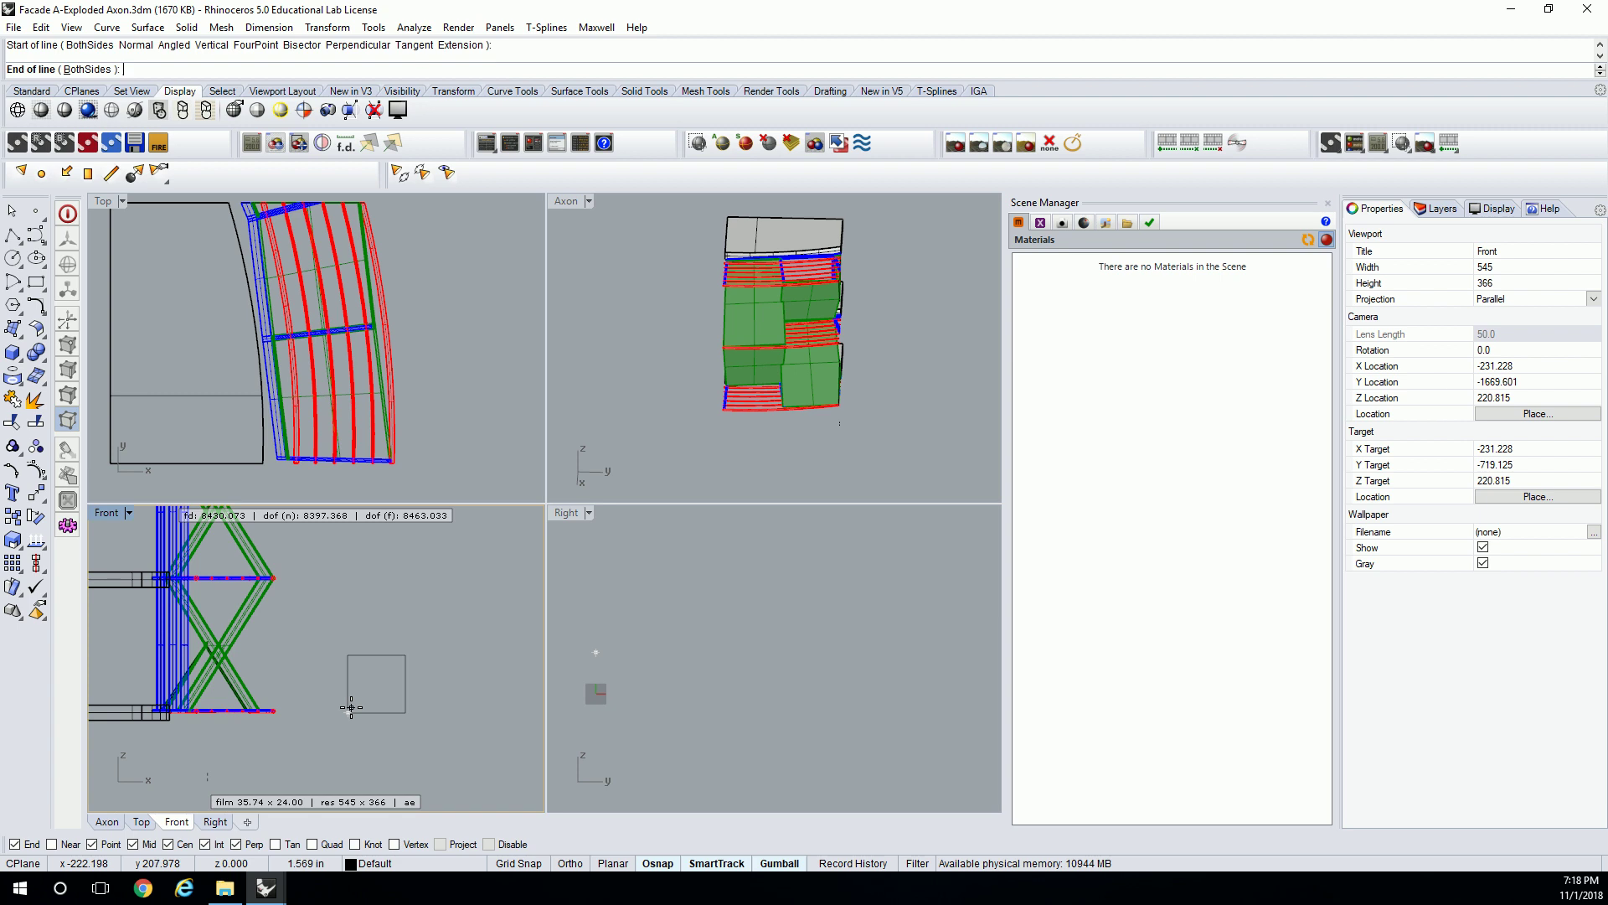
pyautogui.click(405, 655)
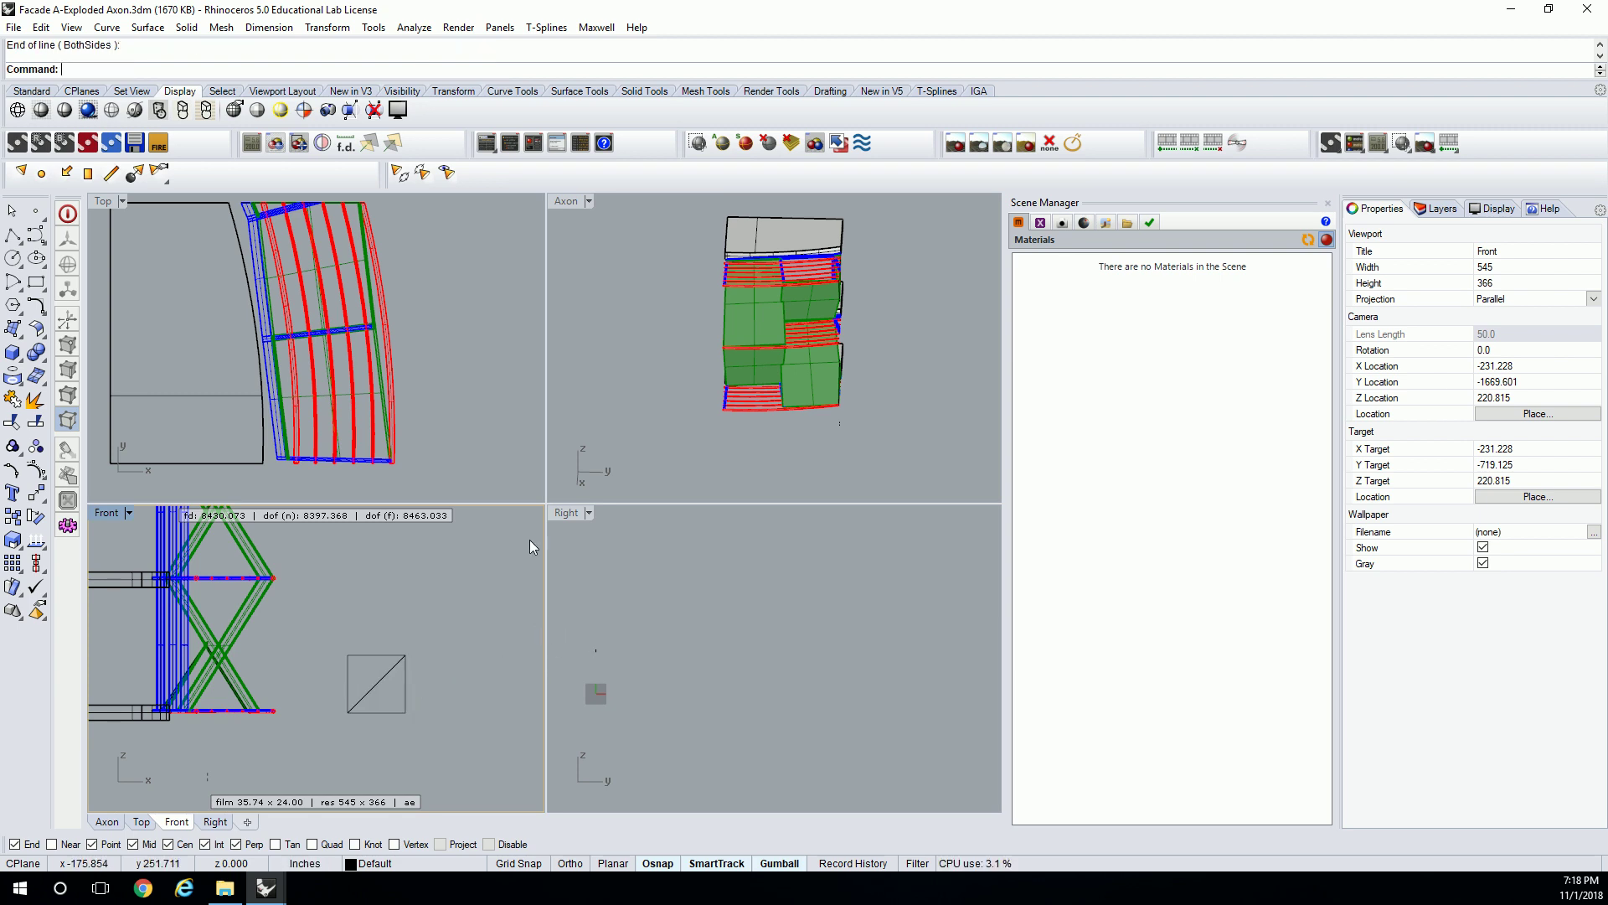
# Select the square and its diagonal and rotate them 90° with the gumball.
pyautogui.moveTo(434, 624); pyautogui.dragTo(333, 731)
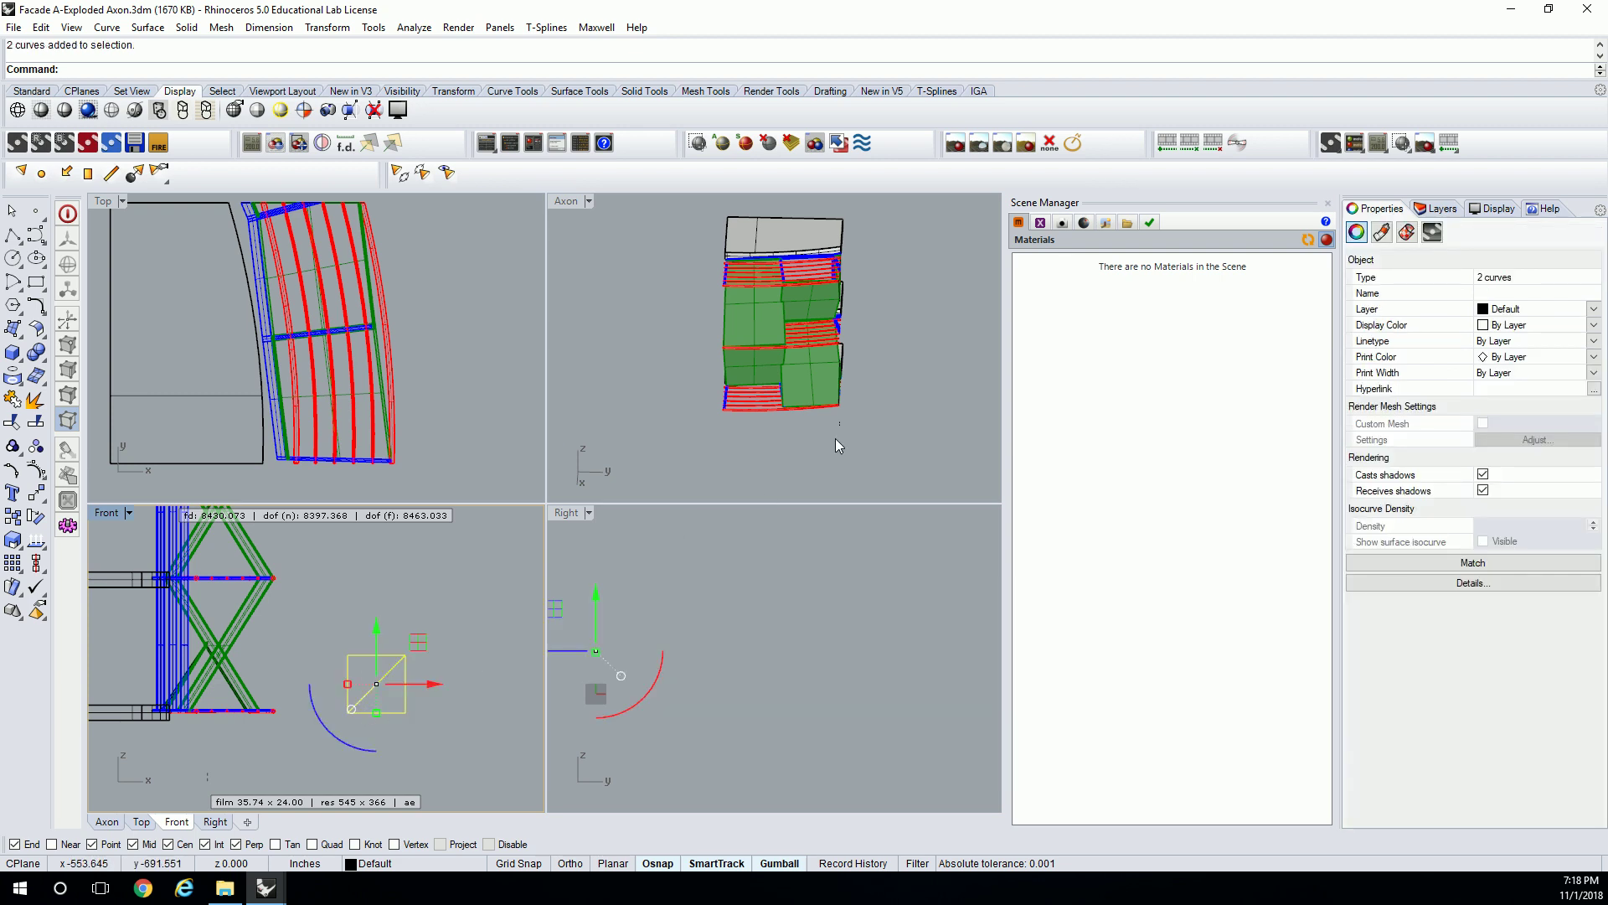
pyautogui.moveTo(836, 449); pyautogui.dragTo(886, 395, button='right')
pyautogui.scroll(-5, 803, 412)
pyautogui.scroll(-3, 803, 412)
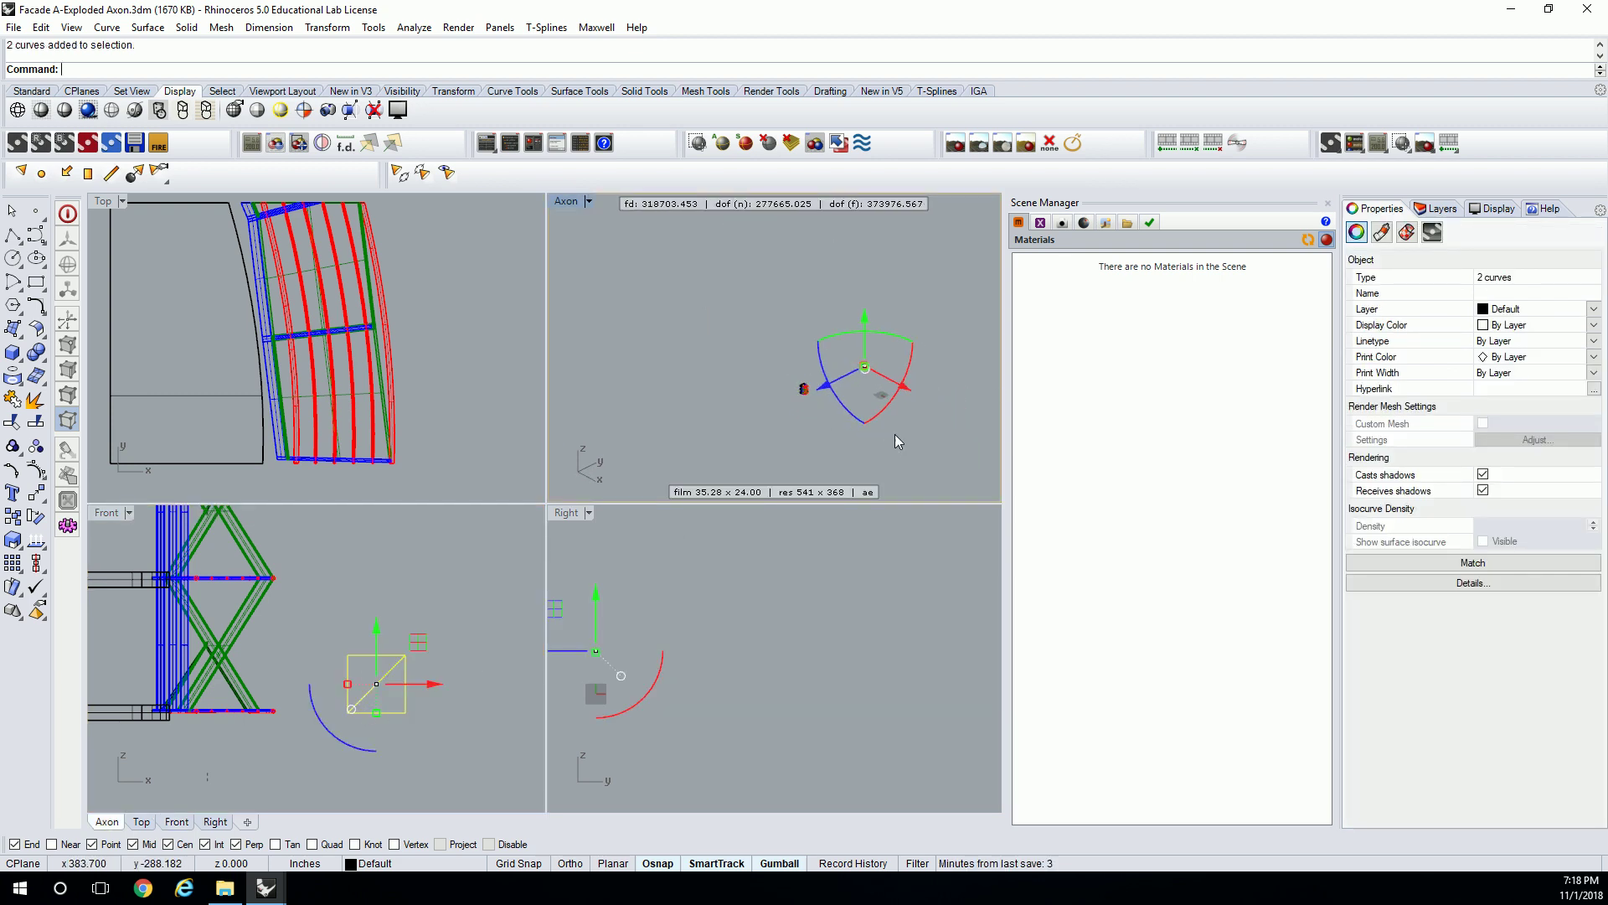
pyautogui.moveTo(806, 414); pyautogui.dragTo(811, 417)
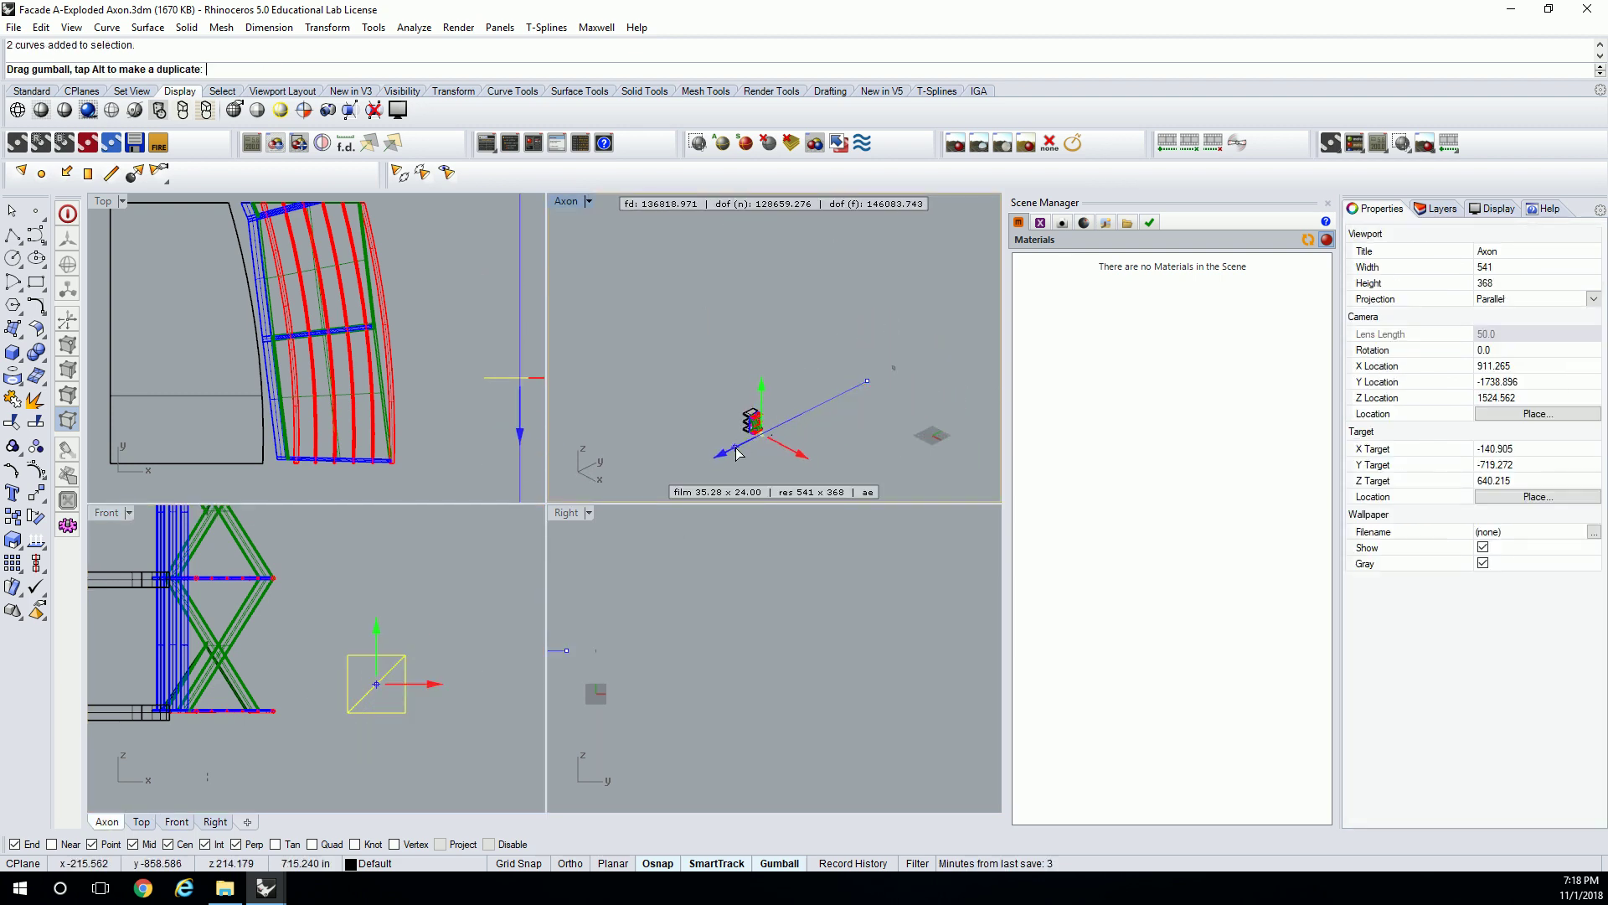
pyautogui.moveTo(474, 320); pyautogui.dragTo(398, 335, button='right')
pyautogui.scroll(-3, 401, 335)
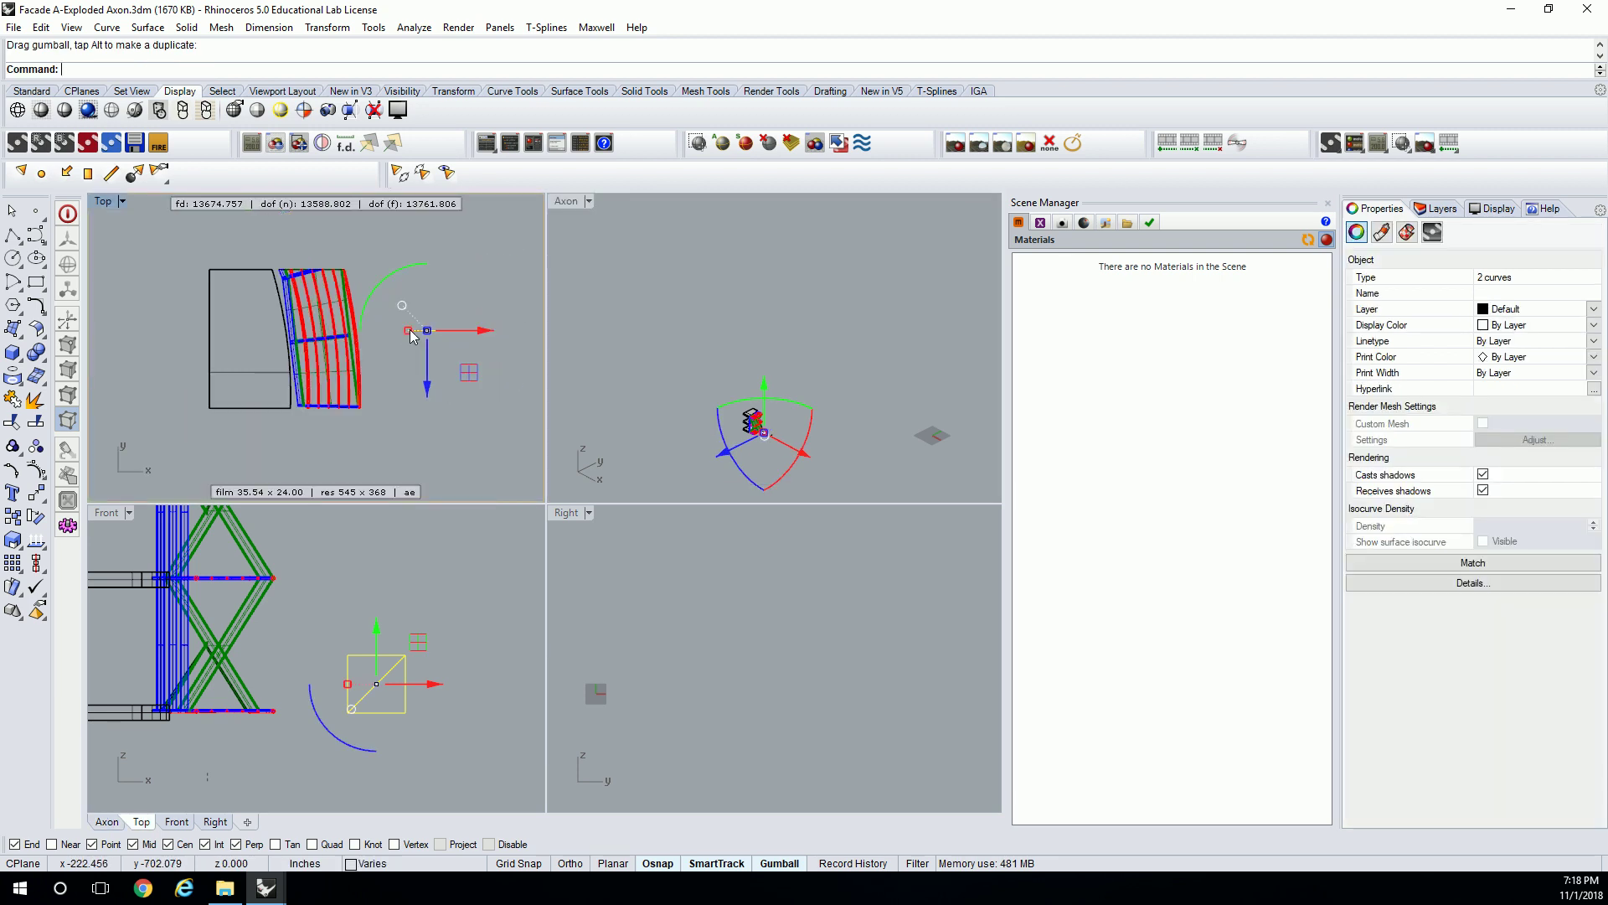
pyautogui.moveTo(405, 271); pyautogui.dragTo(431, 377, button='right')
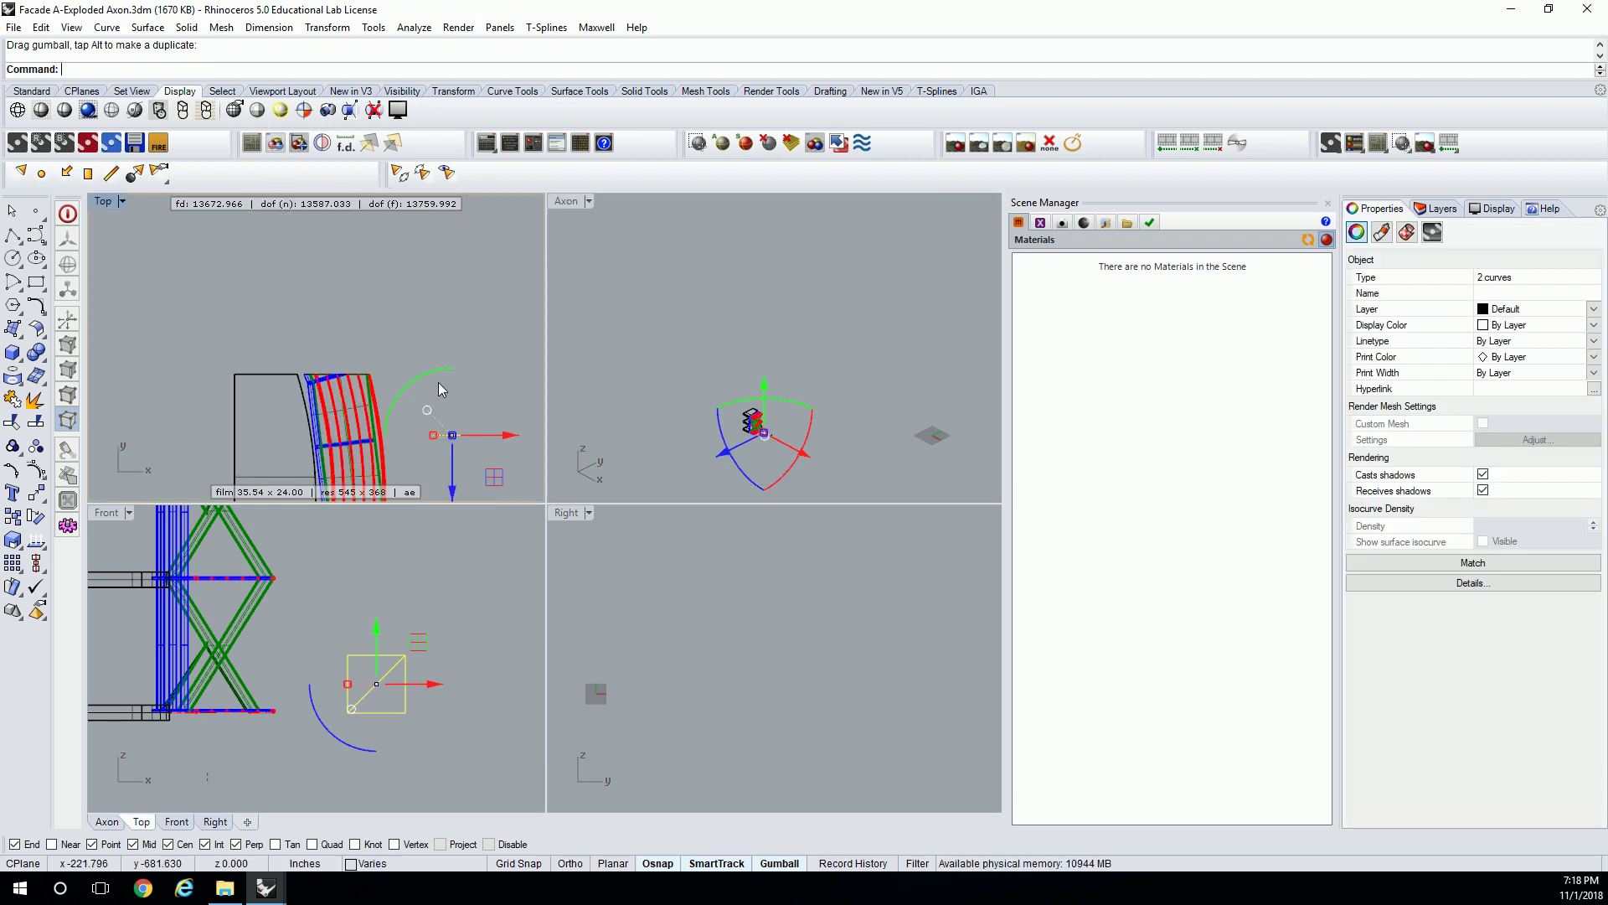
pyautogui.click(433, 379)
pyautogui.write('90')
pyautogui.press('Return')
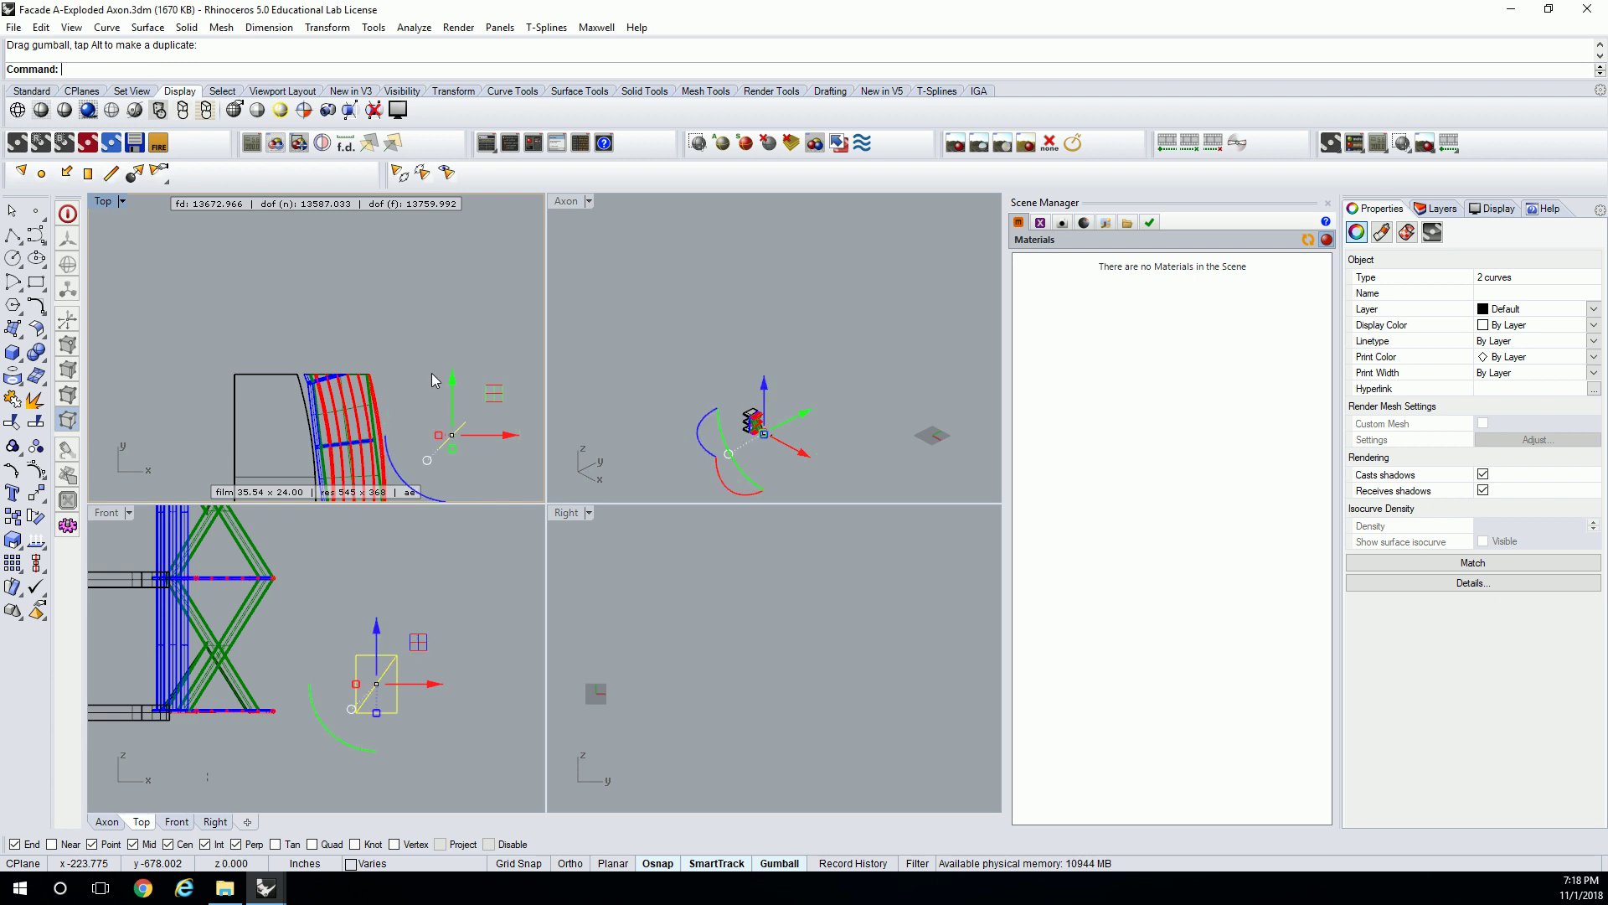
# Undo the stray move, then slide the square and diagonal away from the facade along Y.
pyautogui.scroll(5, 783, 444)
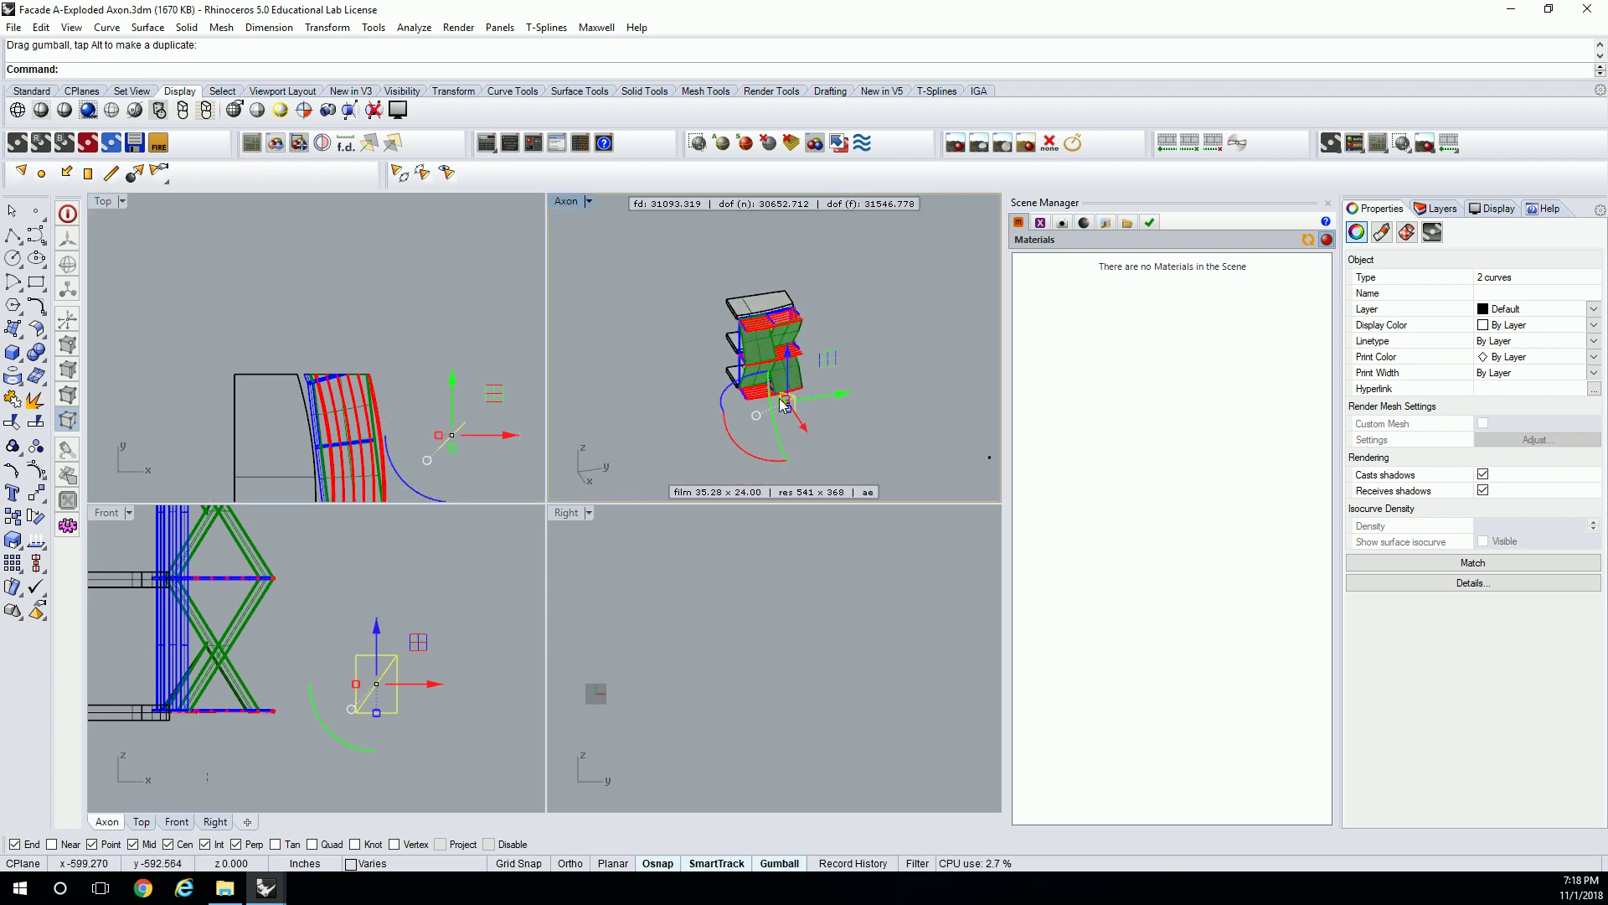
pyautogui.scroll(-5, 816, 408)
pyautogui.click(831, 404)
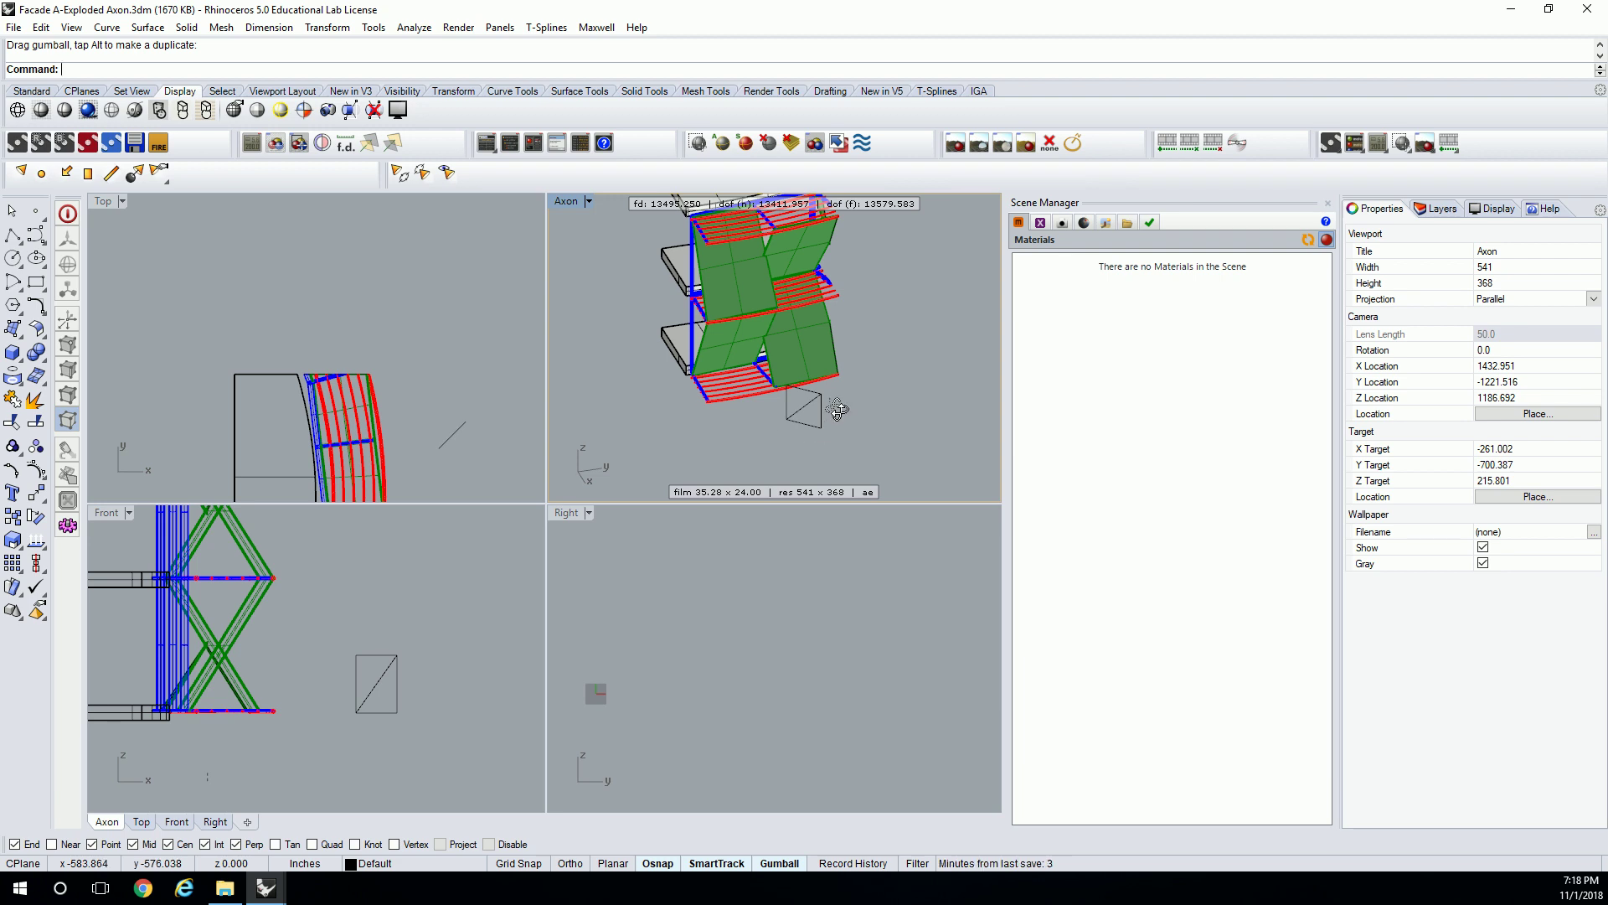
pyautogui.hotkey('ctrl', 'z')
pyautogui.click(829, 436)
pyautogui.click(834, 423)
pyautogui.moveTo(840, 422); pyautogui.dragTo(942, 411)
pyautogui.moveTo(421, 370); pyautogui.dragTo(352, 373, button='right')
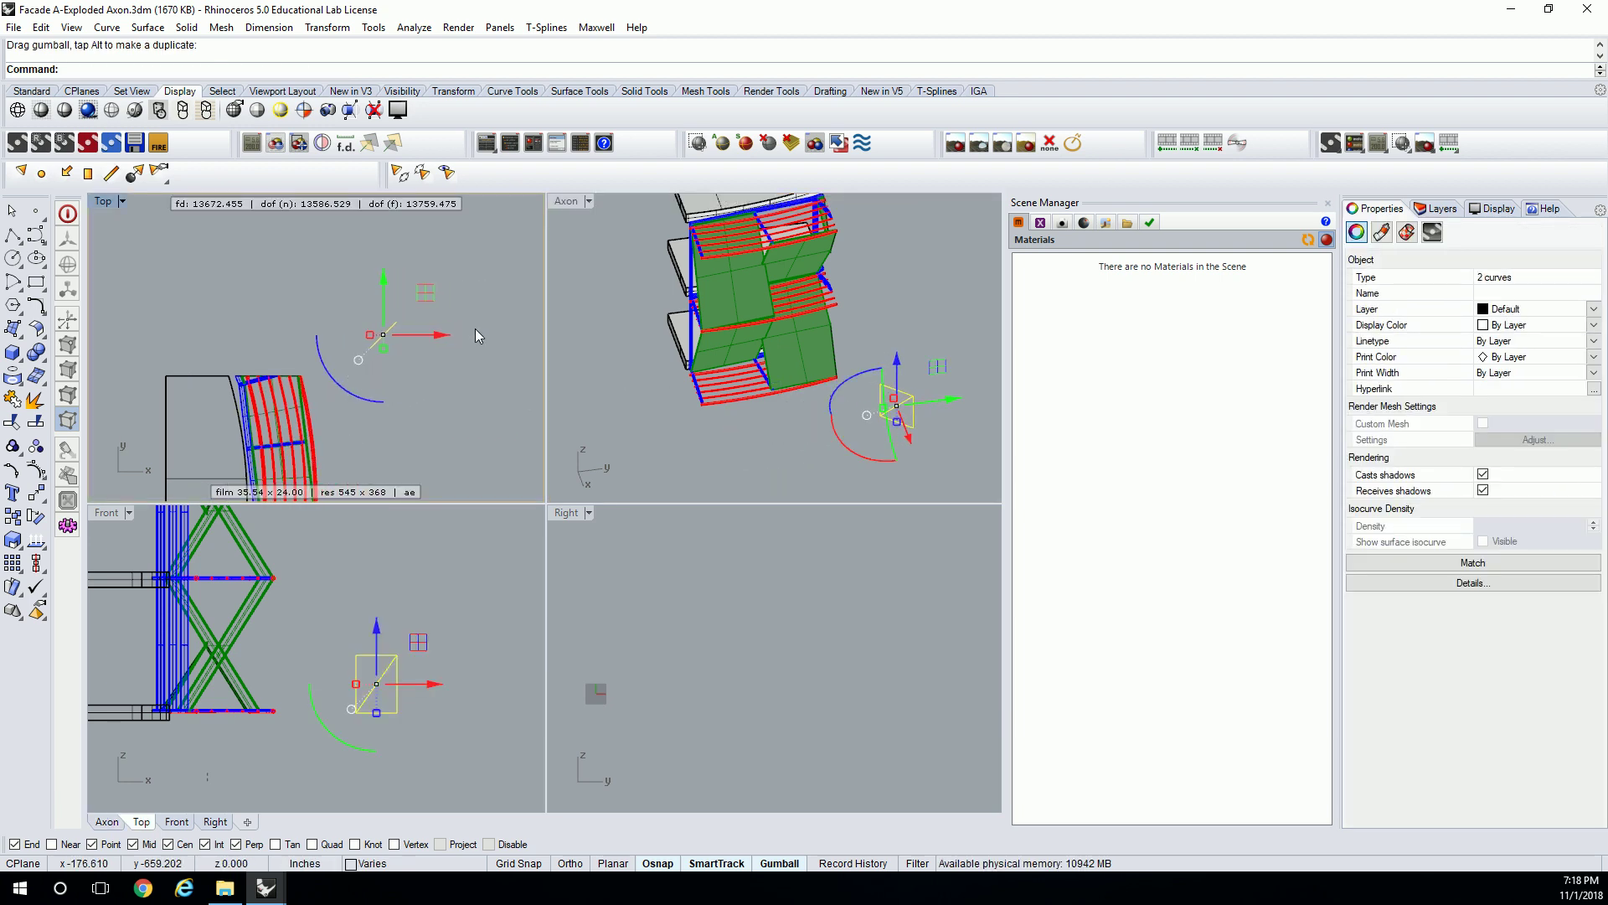
pyautogui.moveTo(875, 391); pyautogui.dragTo(871, 403, button='right')
pyautogui.click(871, 408)
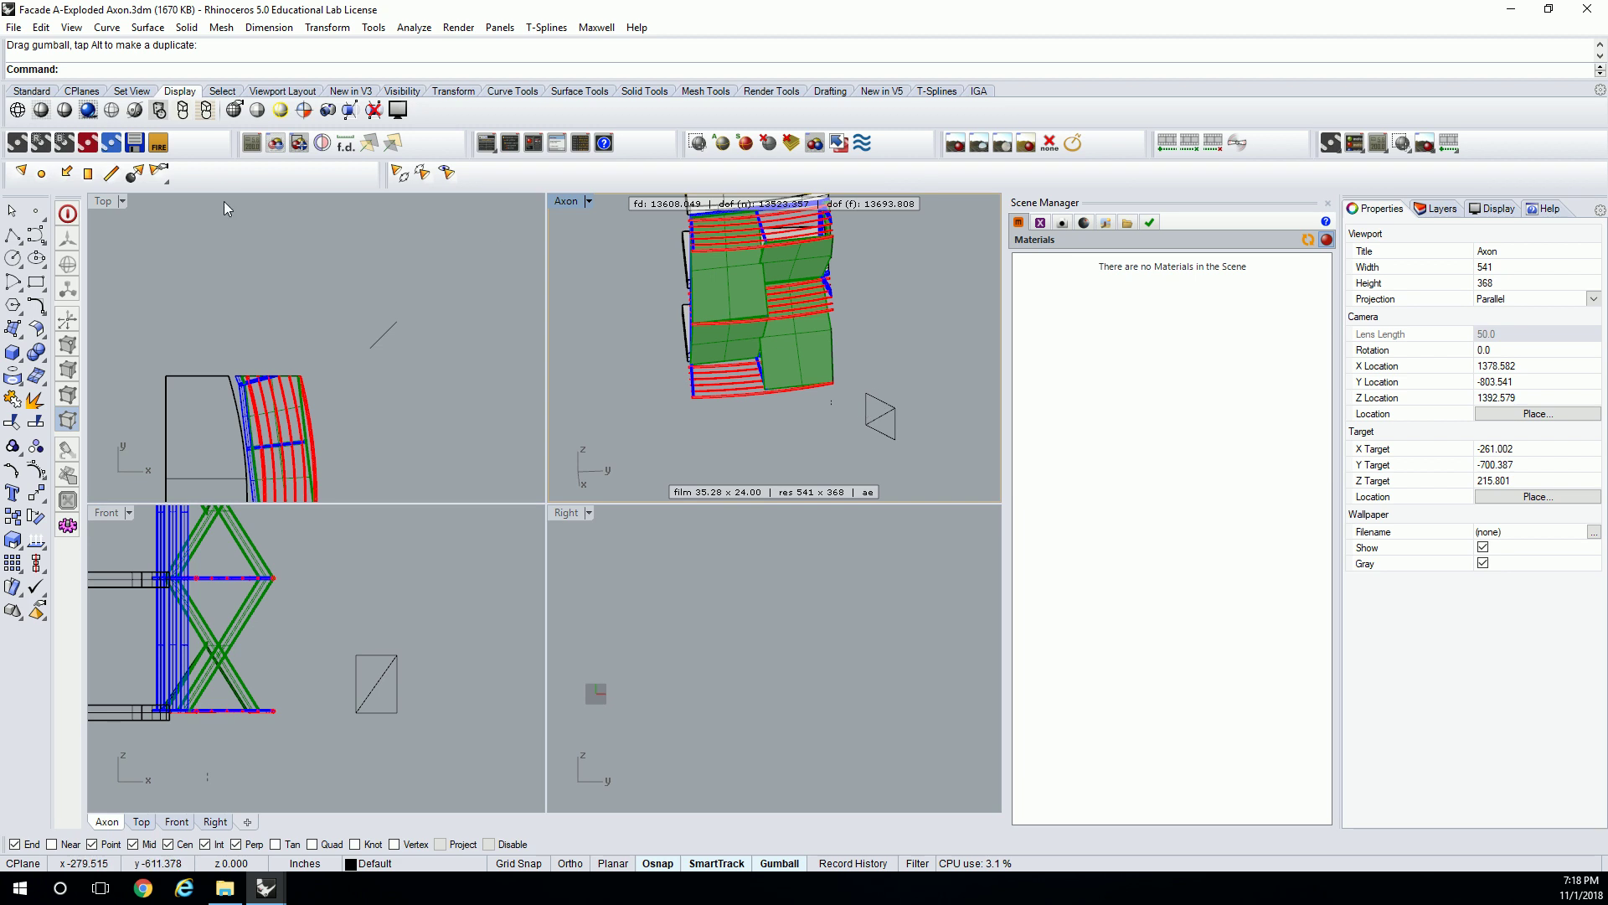
# Maximize the Axon view and place its camera and target on the diagonal's two ends.
pyautogui.doubleClick(578, 201)
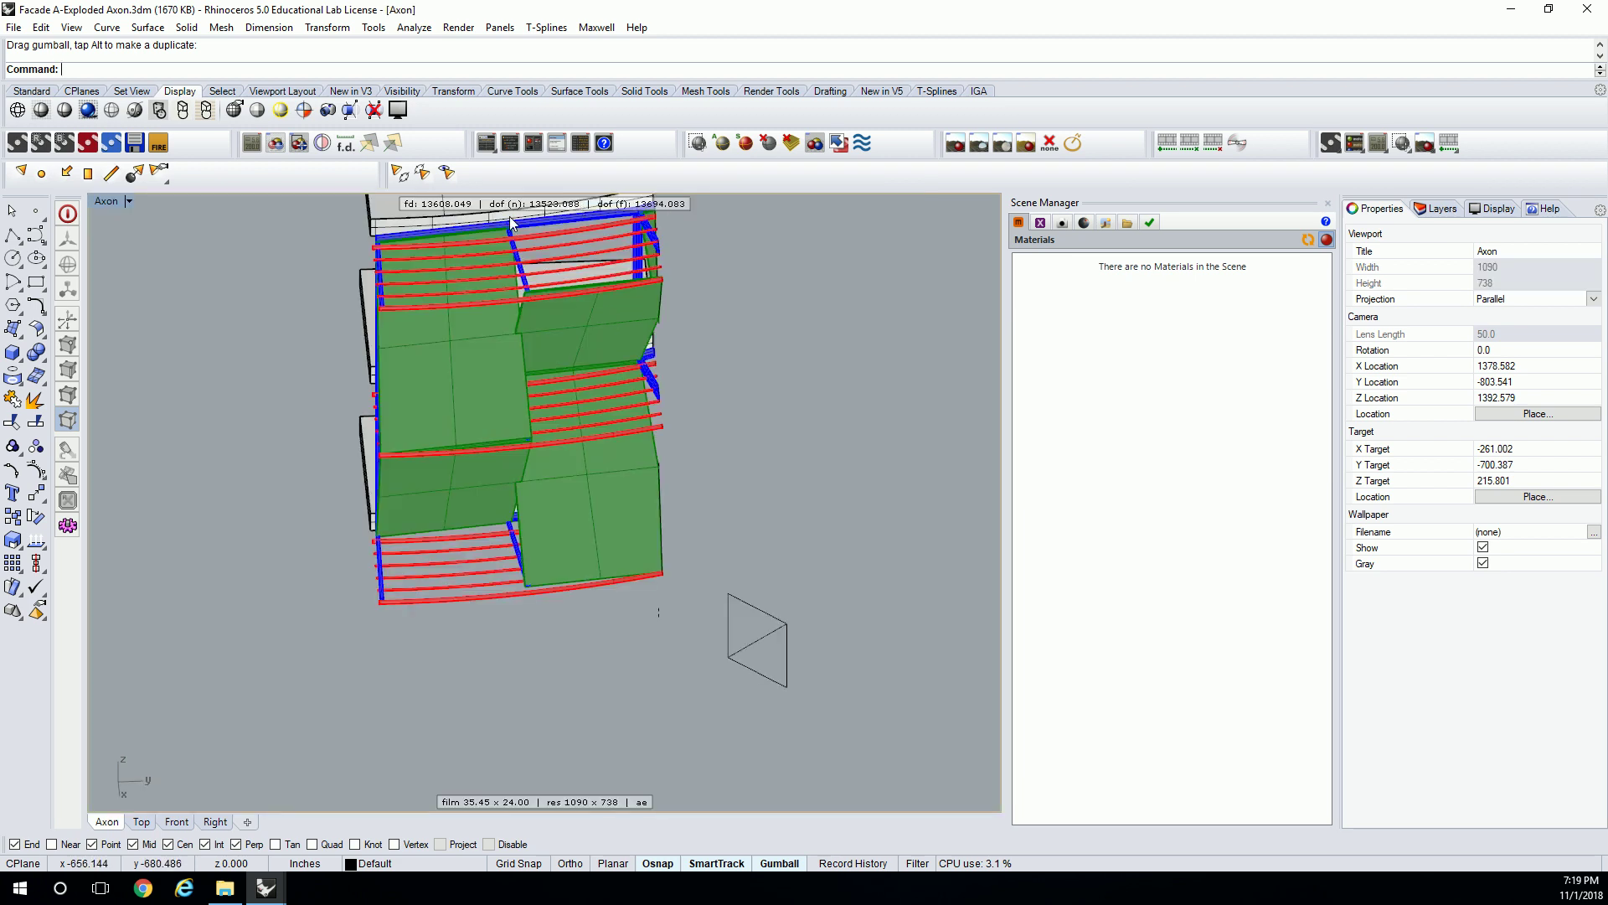
pyautogui.click(107, 202)
pyautogui.moveTo(239, 550)
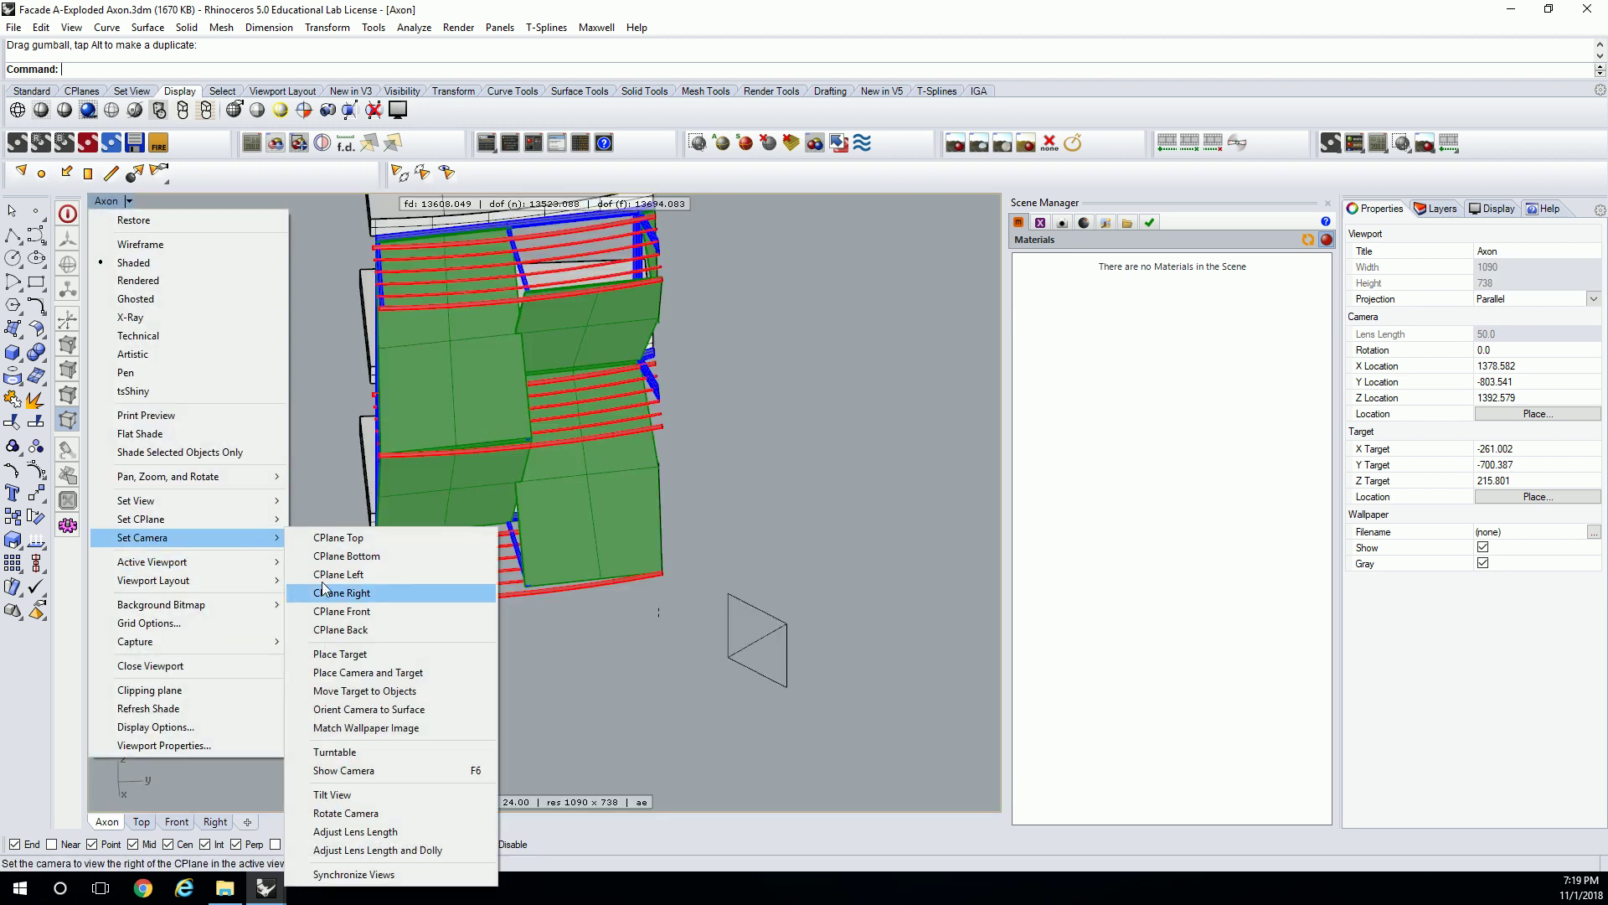
pyautogui.click(351, 673)
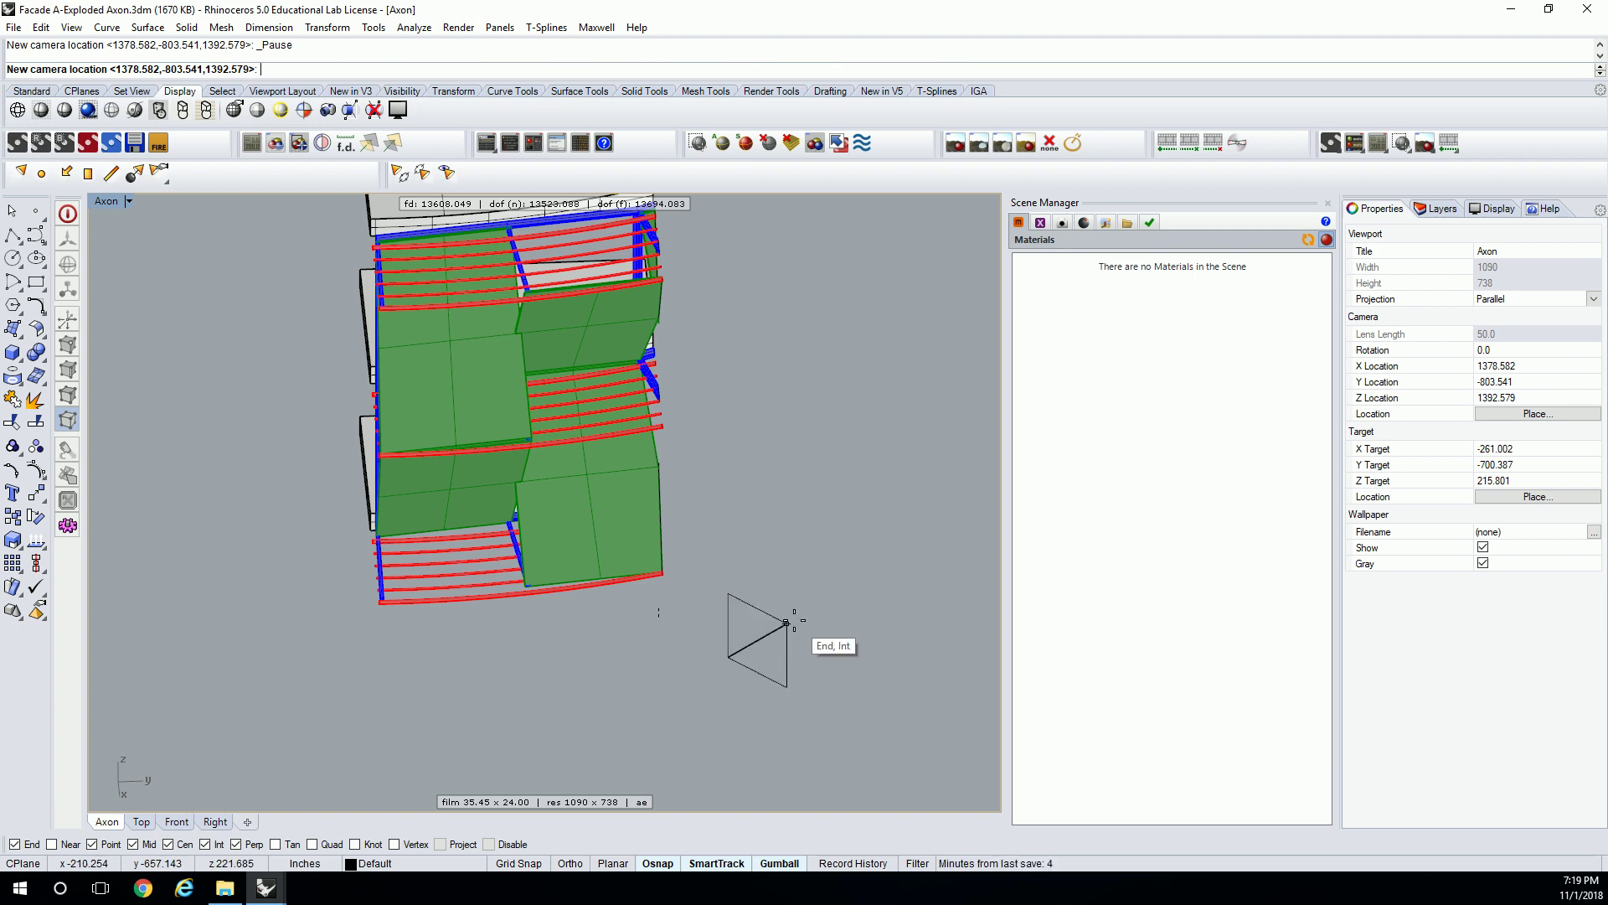
pyautogui.click(785, 623)
pyautogui.click(729, 651)
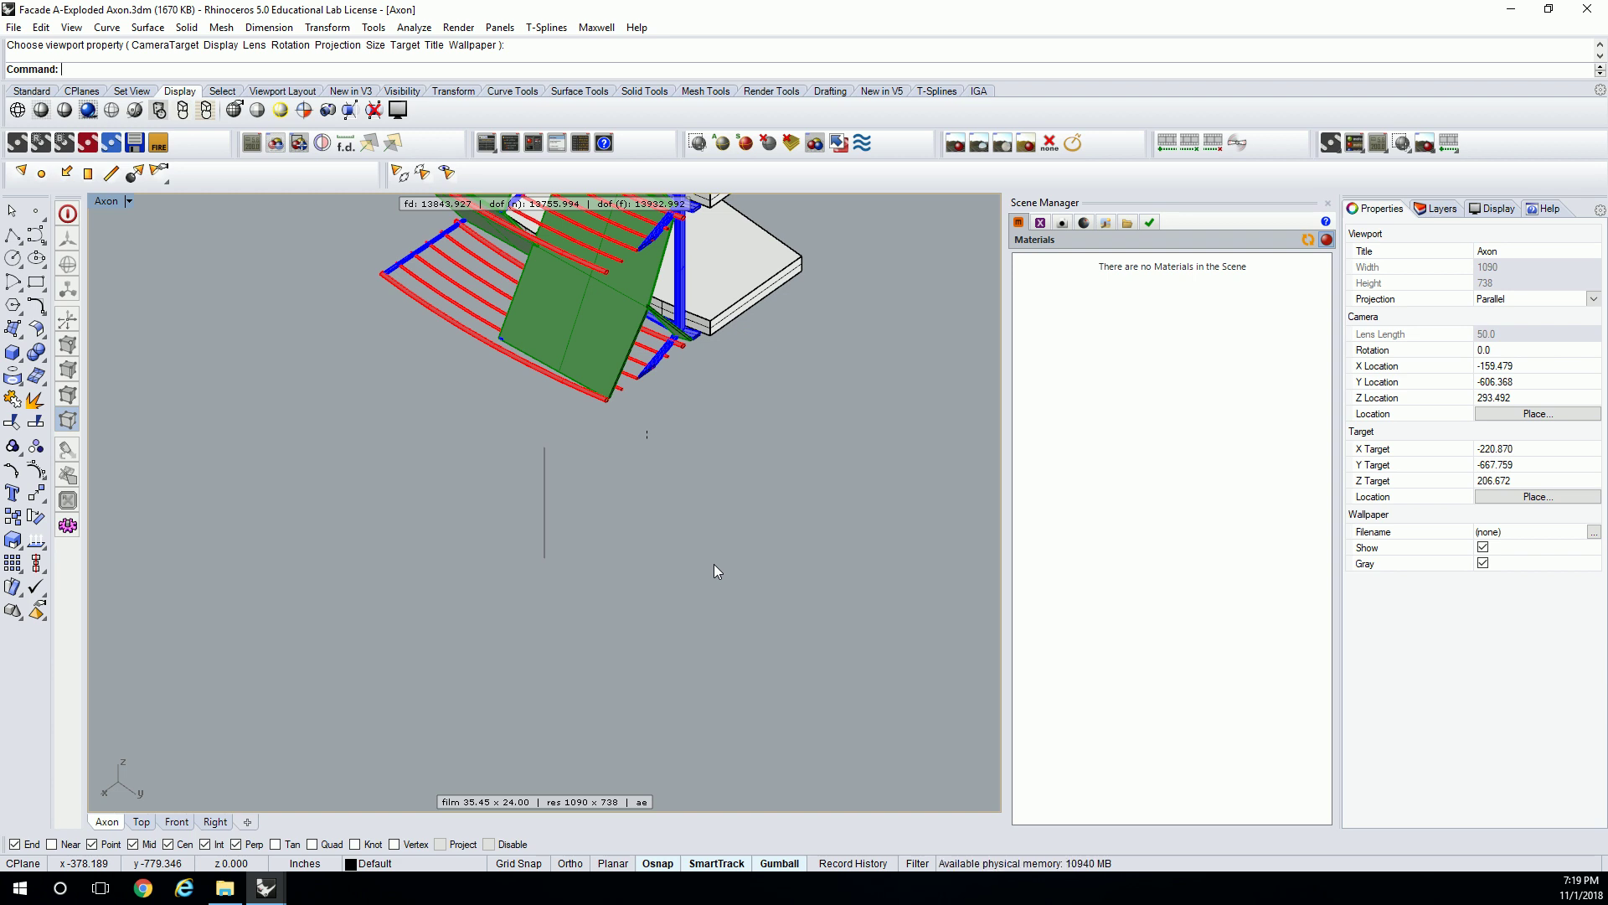
pyautogui.scroll(-5, 737, 448)
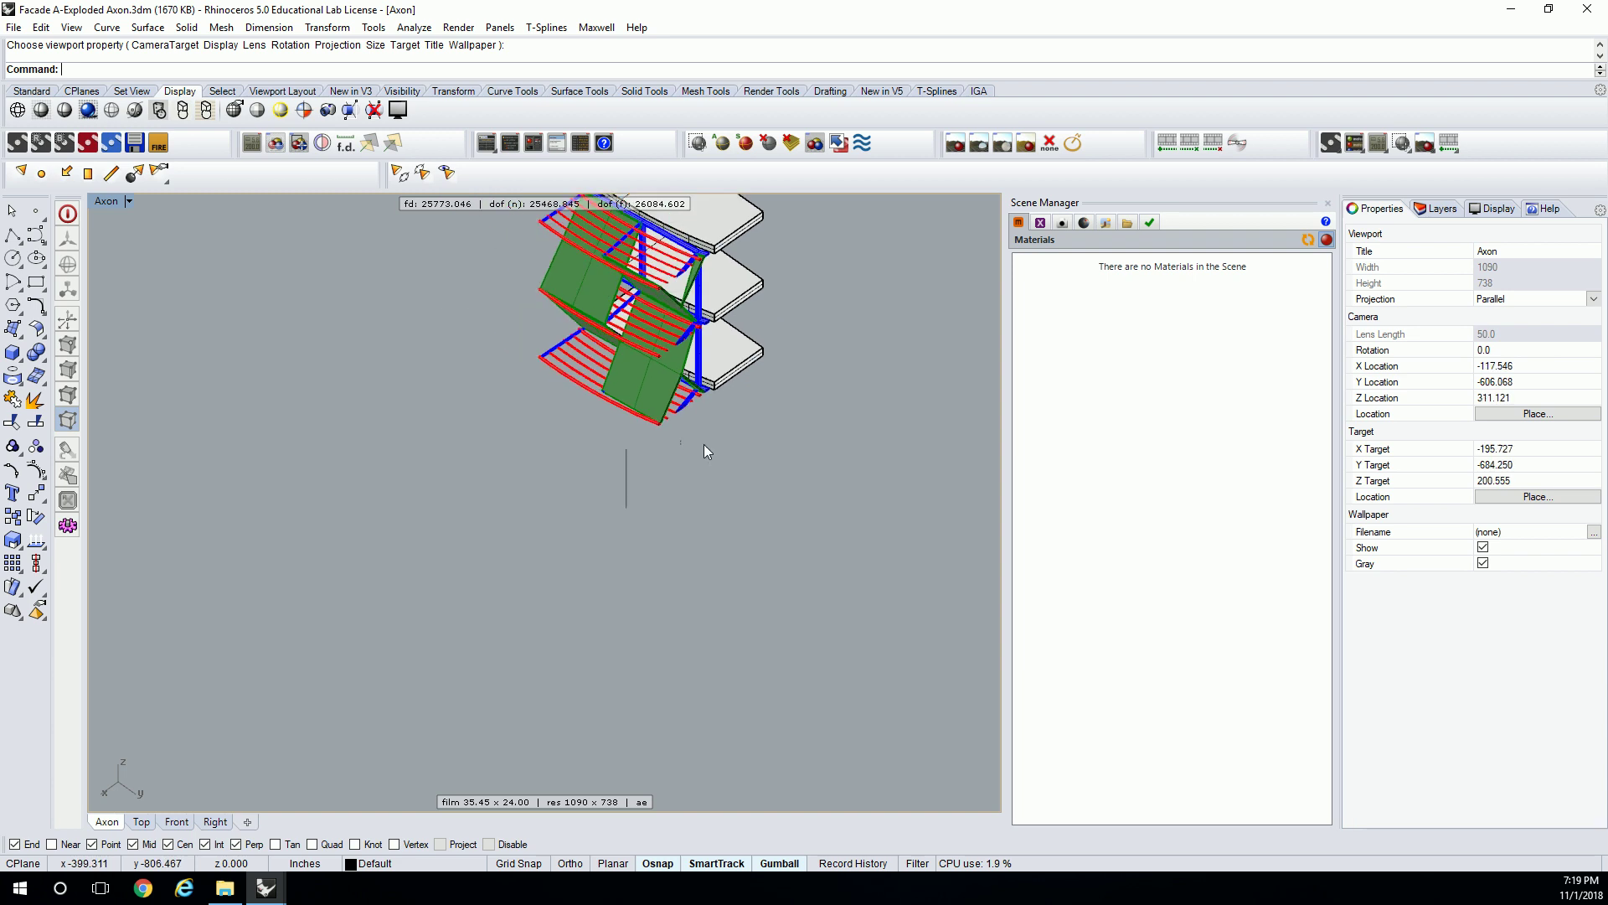
pyautogui.scroll(8, 729, 377)
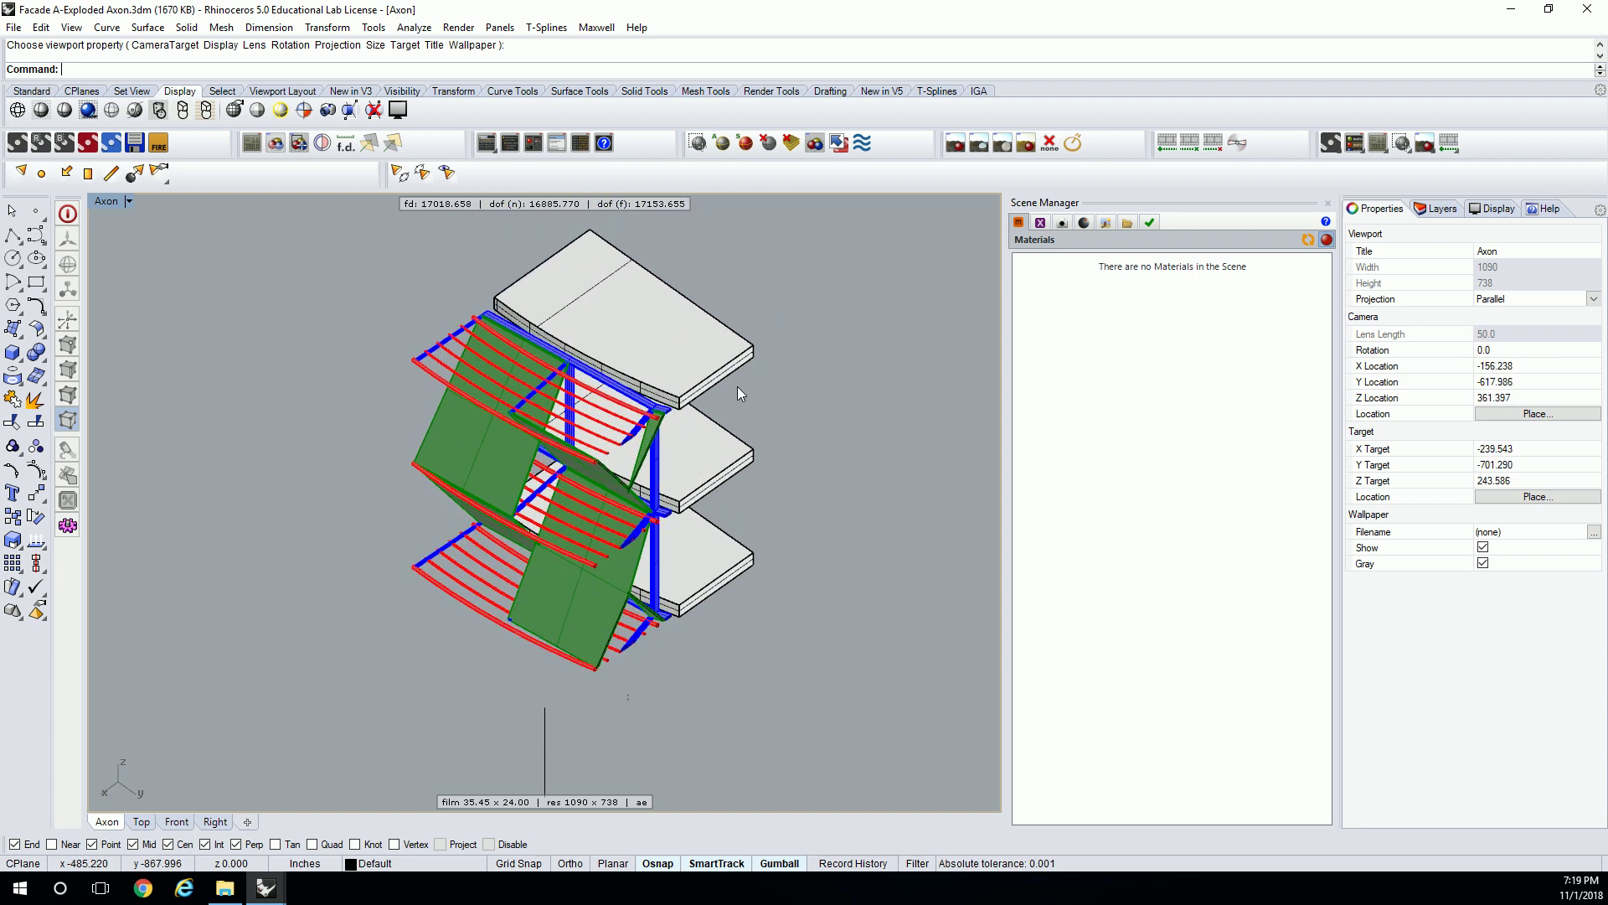
pyautogui.press('Up')
pyautogui.press('Up')
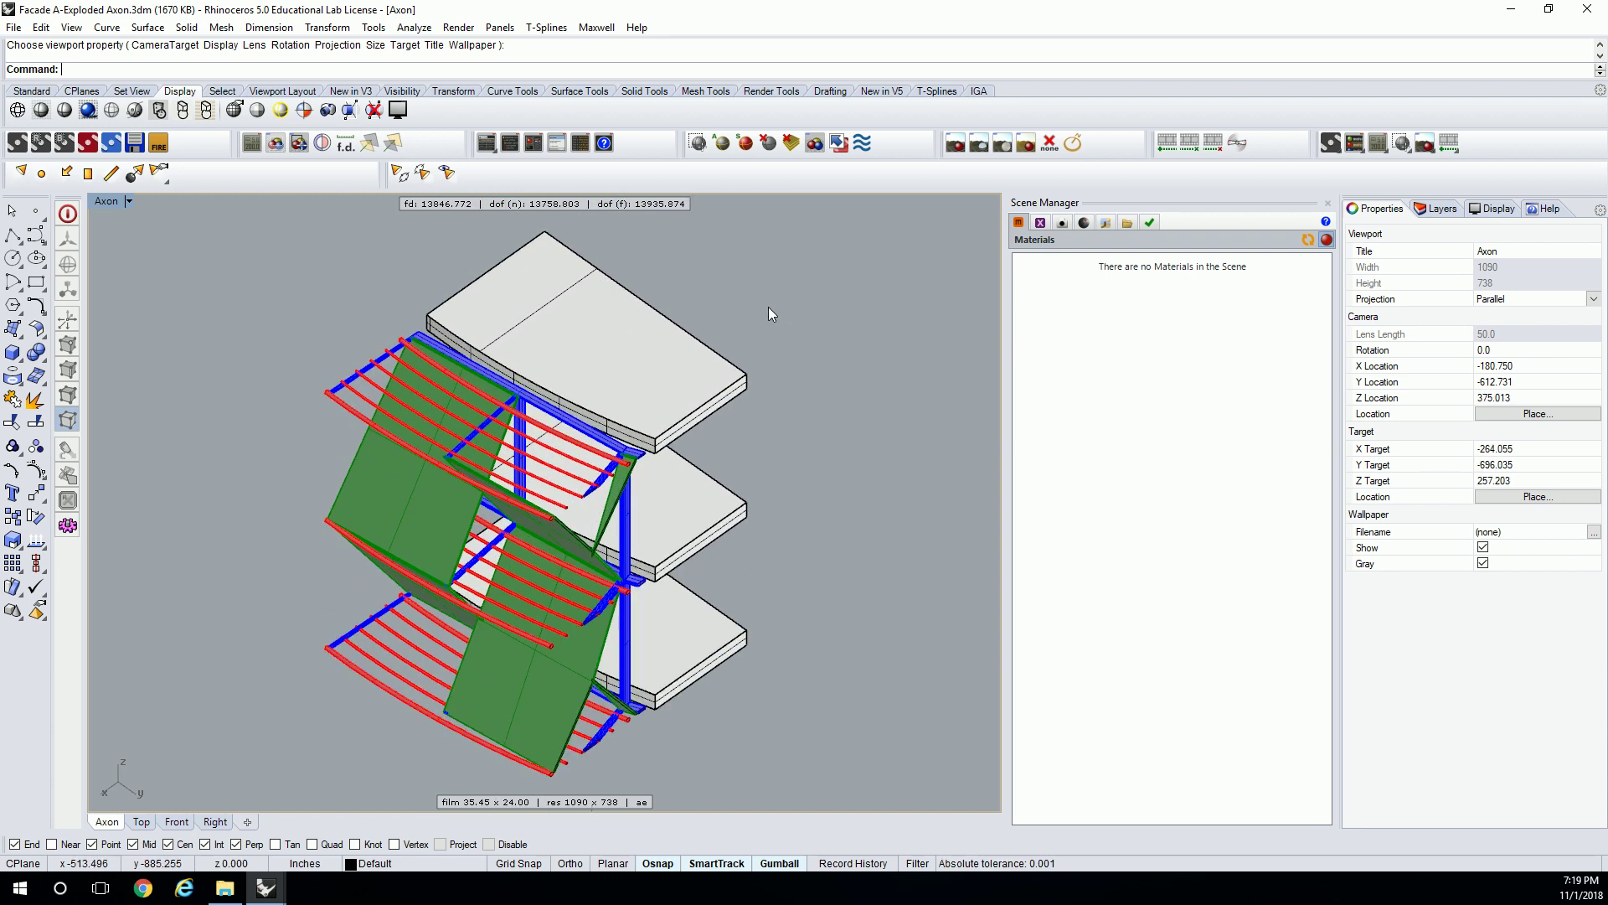